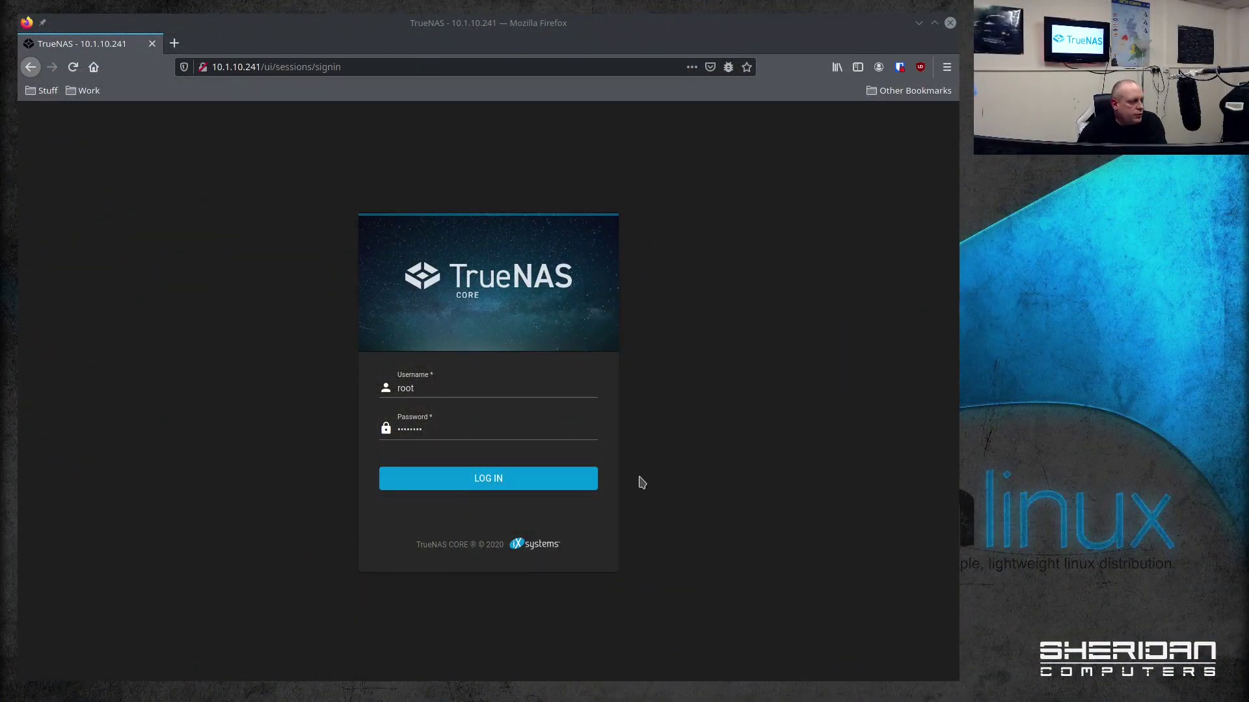
- Sign in as root, dismiss the welcome message, and view System › NTP Servers with its three freebsd pool entries
left_click(423, 480)
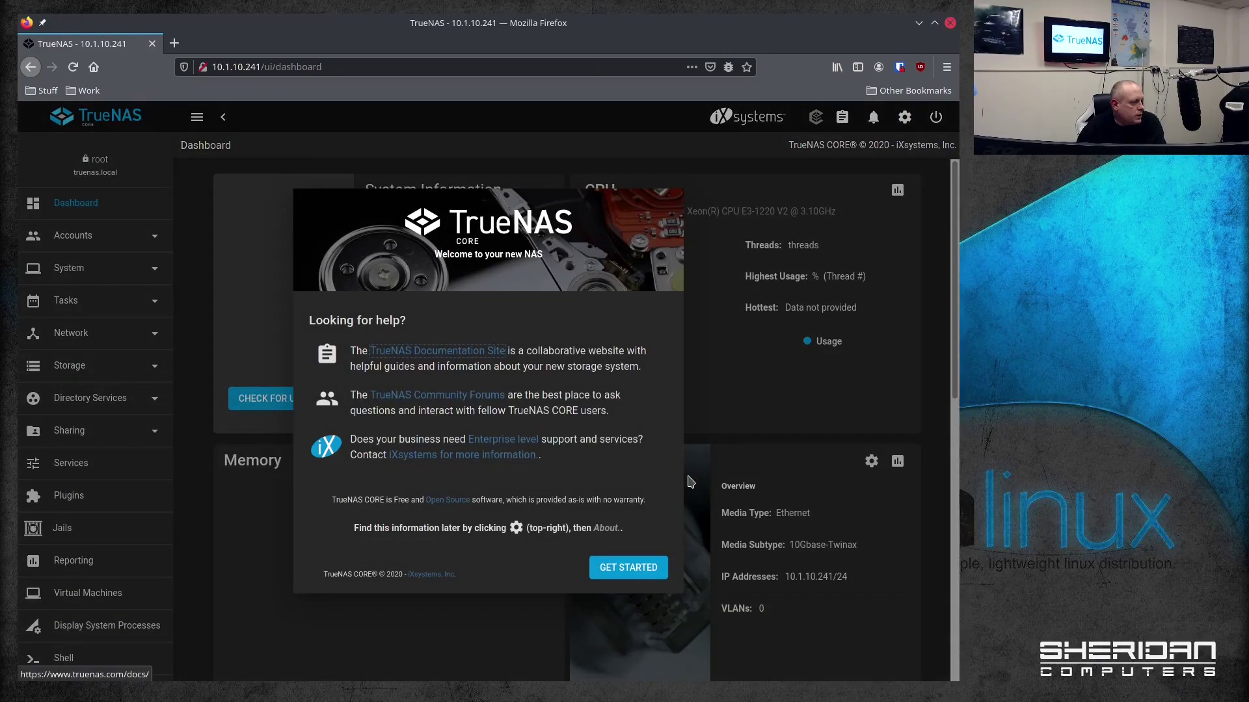
left_click(646, 568)
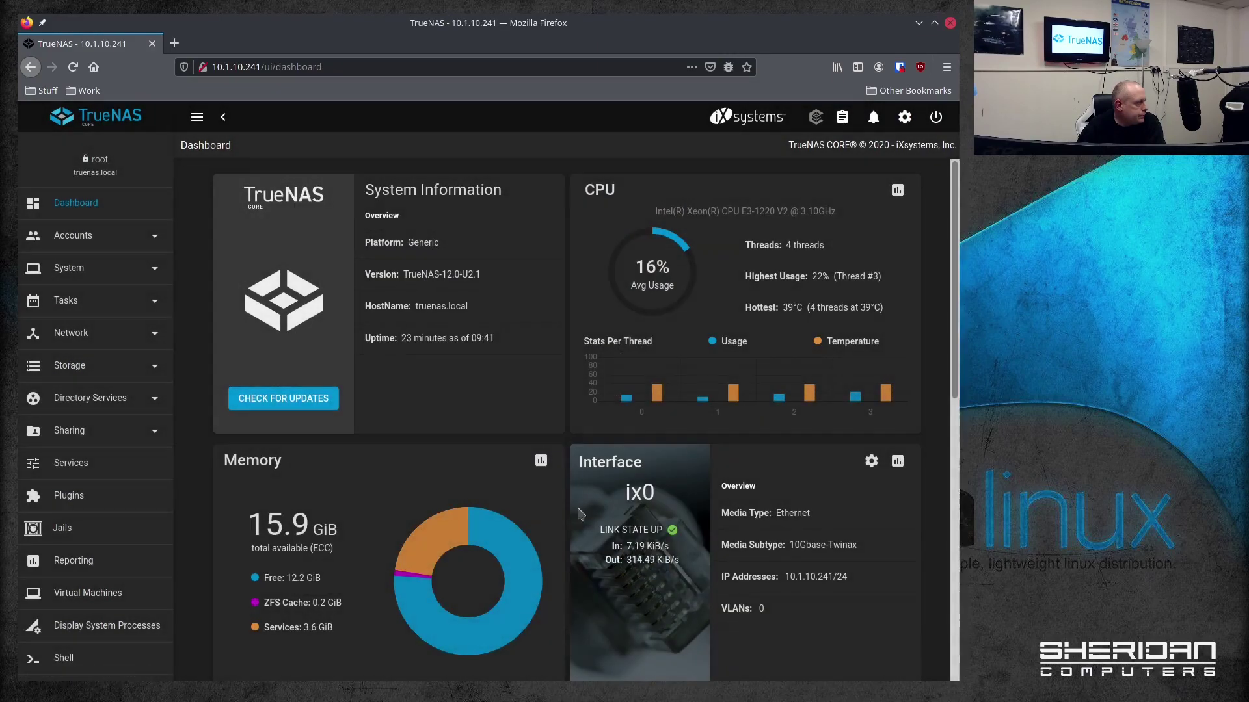
left_click(96, 269)
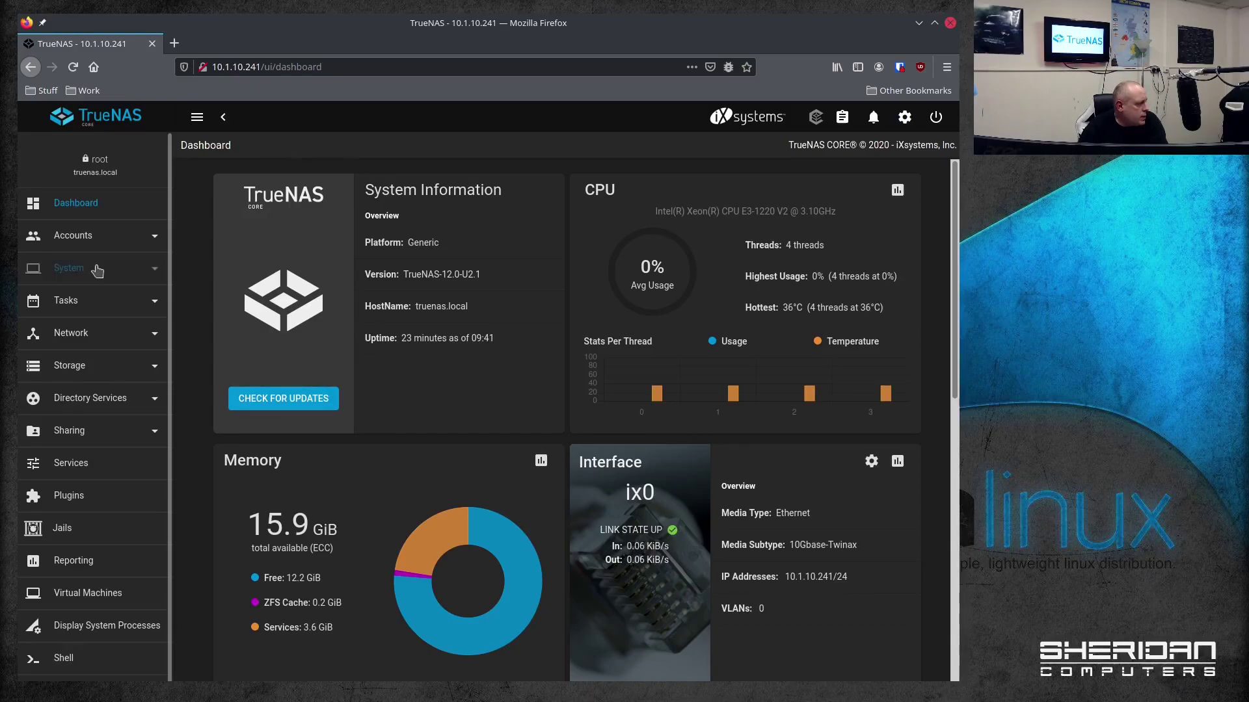
left_click(86, 330)
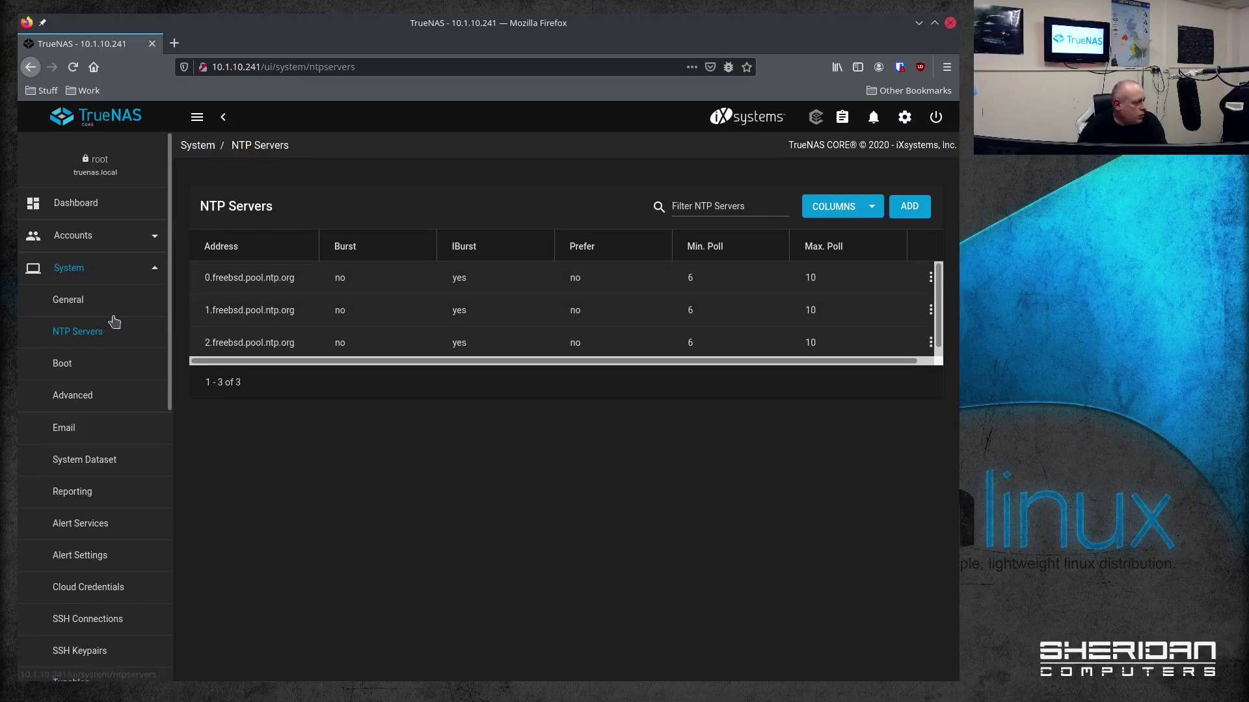
scroll(111, 321, "down", 3)
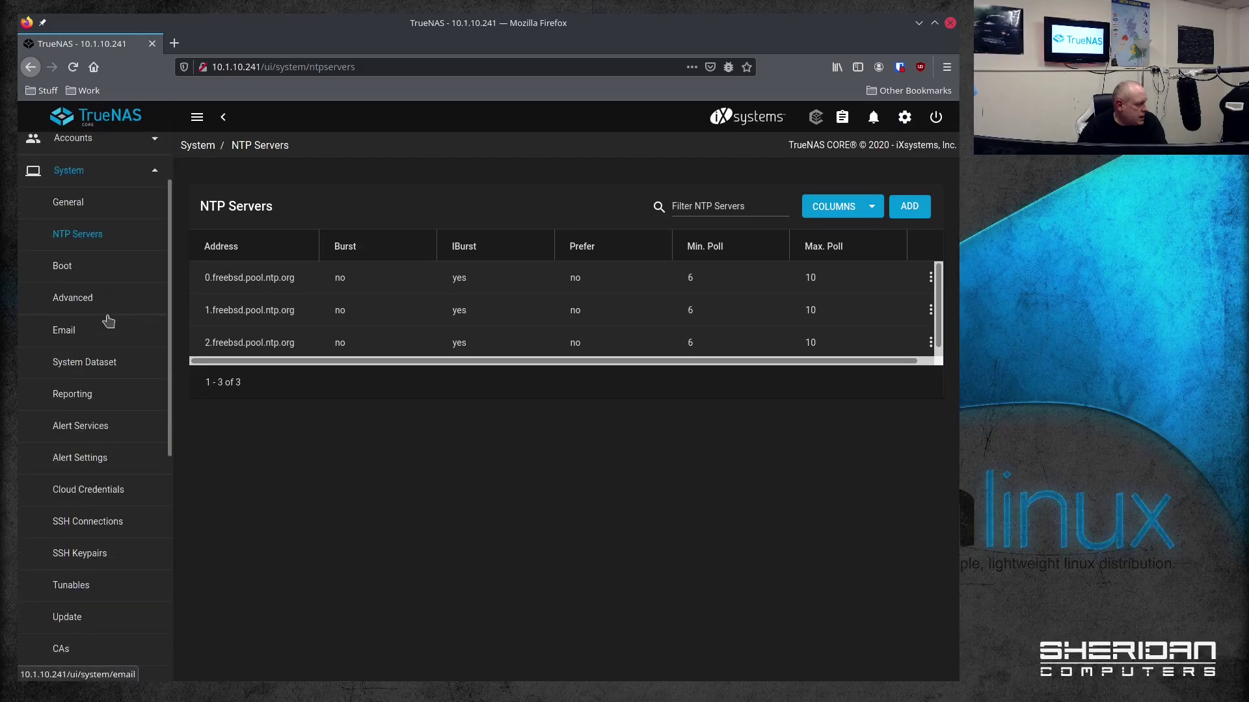
scroll(108, 321, "down", 10)
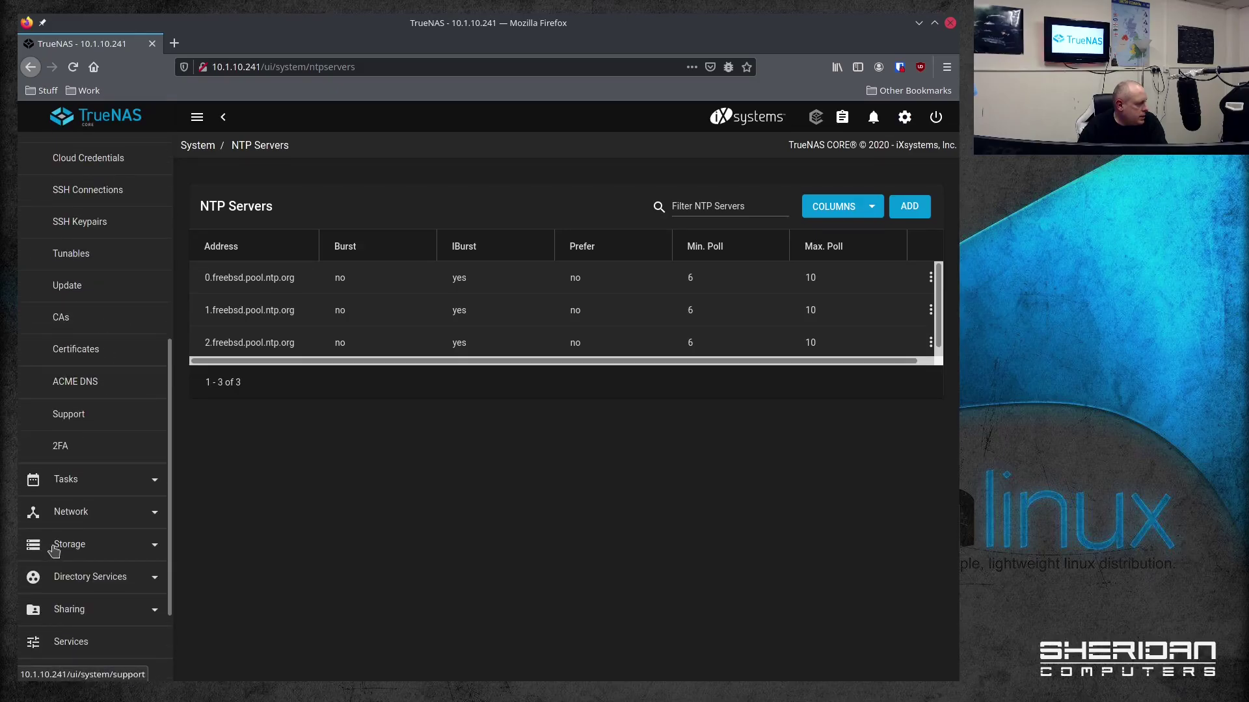
- Set Nameserver 1 to 10.1.10.254 in Network › Global Configuration and save
left_click(90, 513)
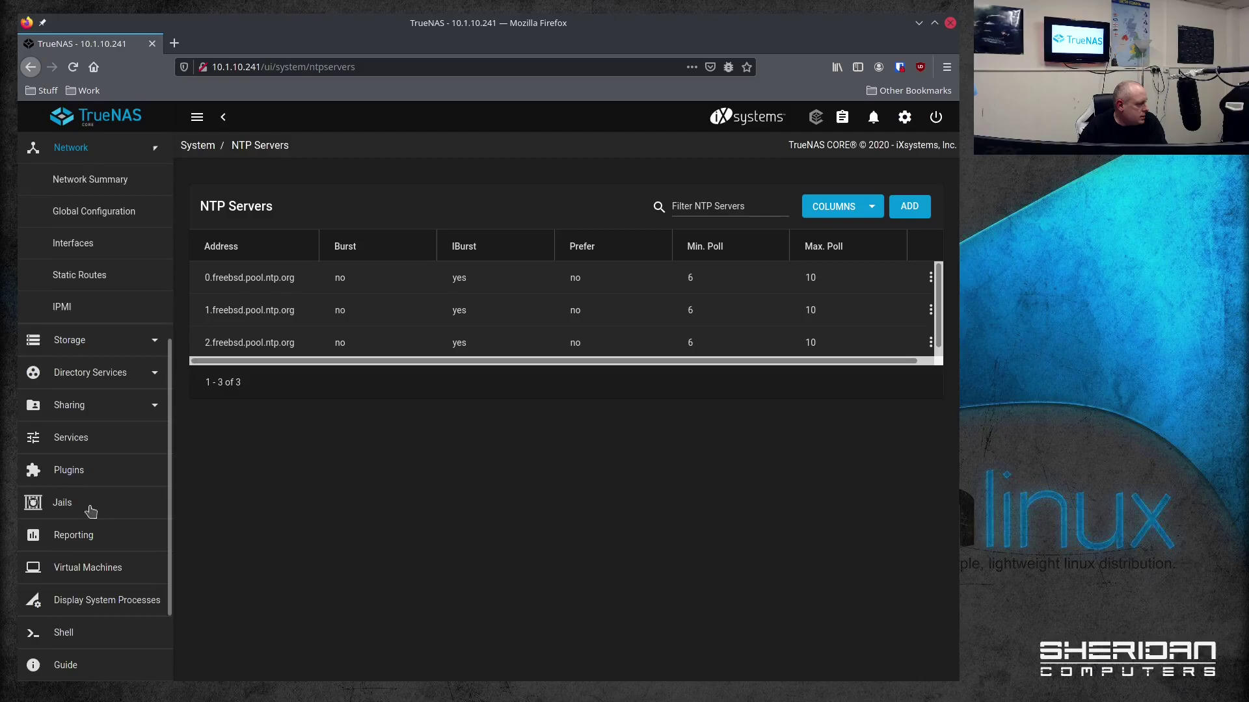
left_click(108, 210)
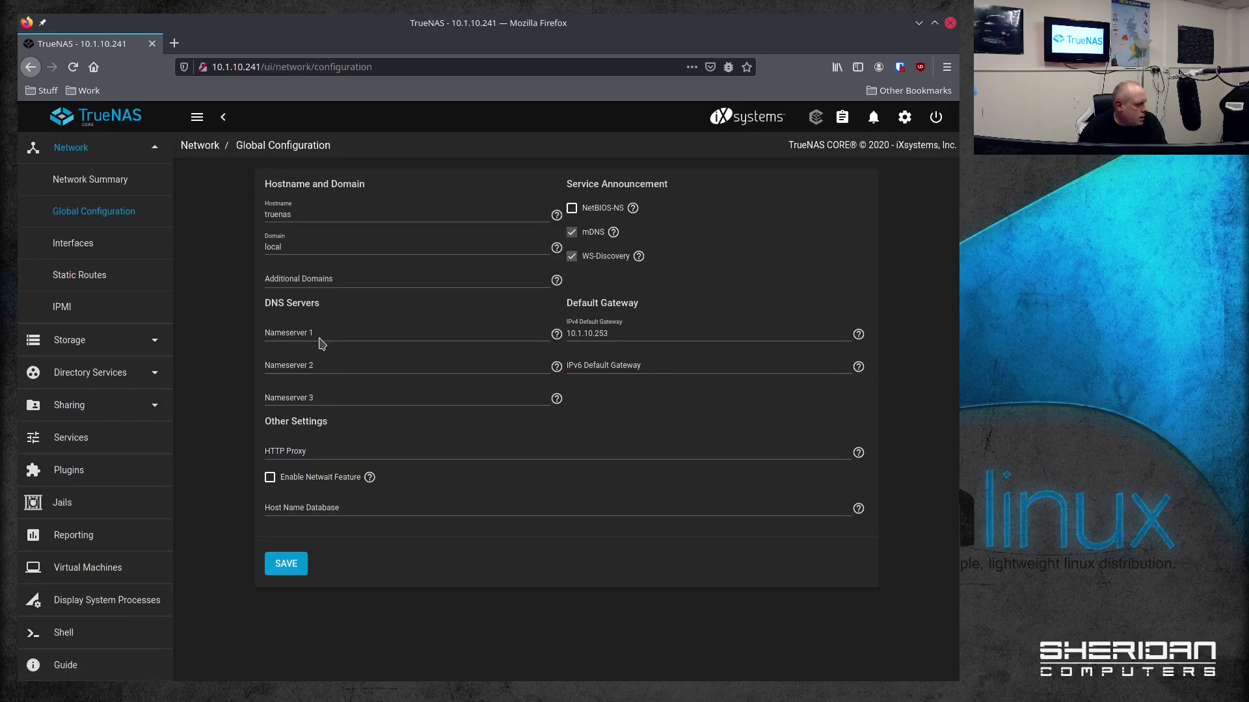
left_click(320, 344)
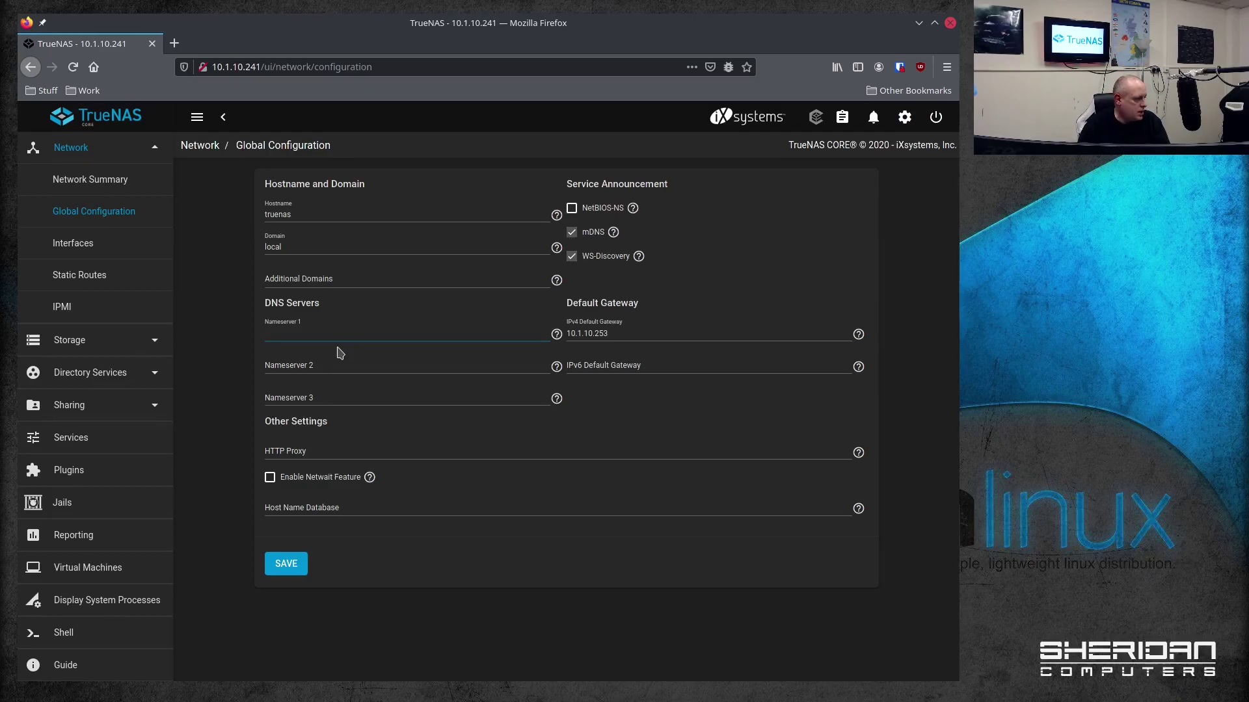
type("10.1.10.254")
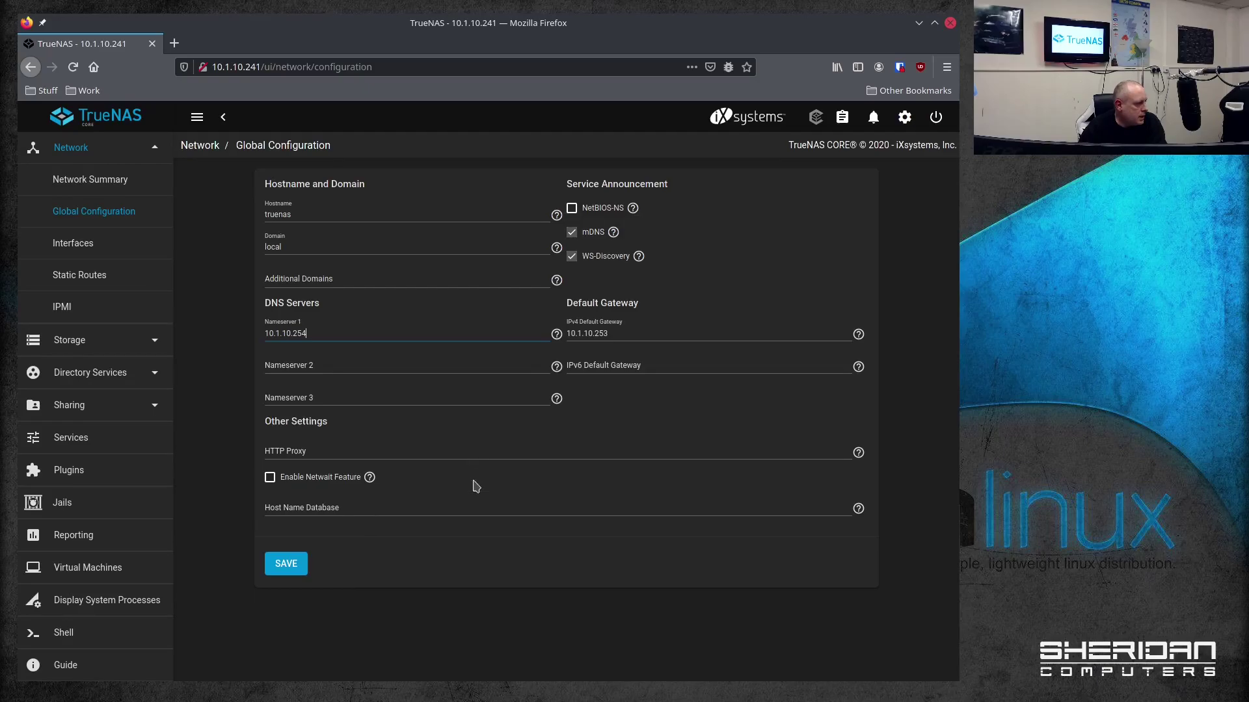
left_click(301, 570)
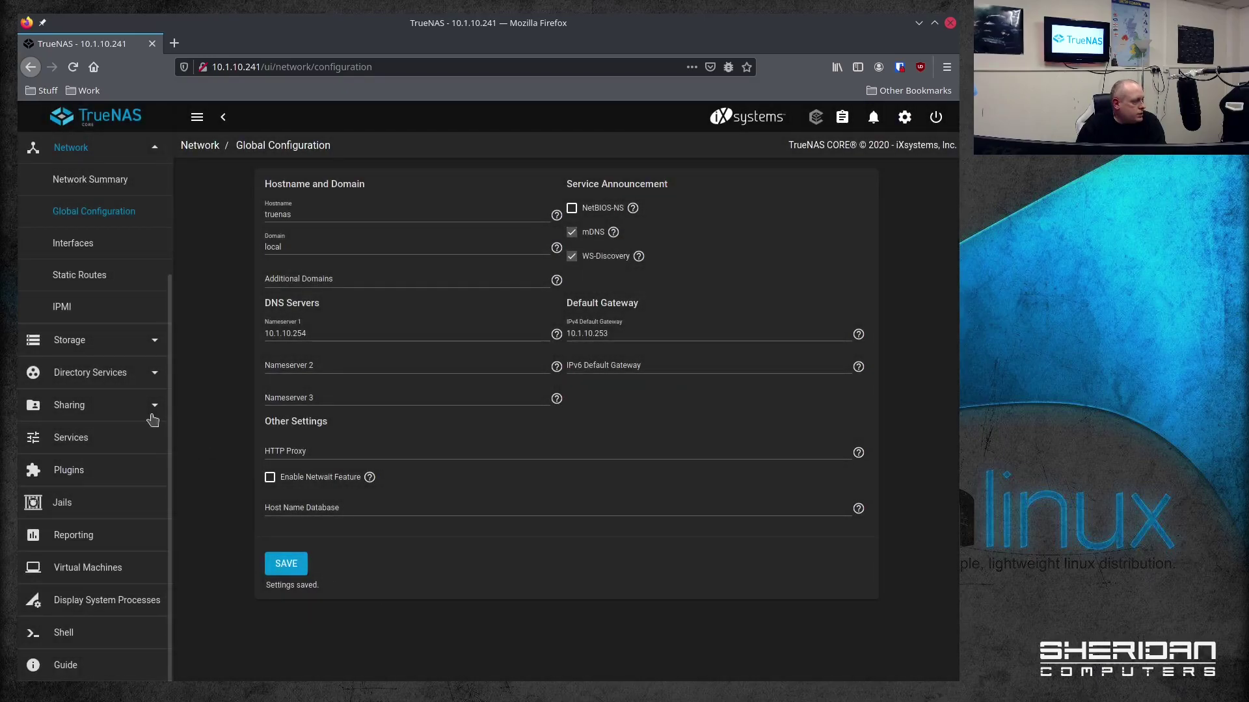
- Go to System › NTP Servers and delete 0.freebsd.pool.ntp.org with confirmation
scroll(134, 403, "up", 3)
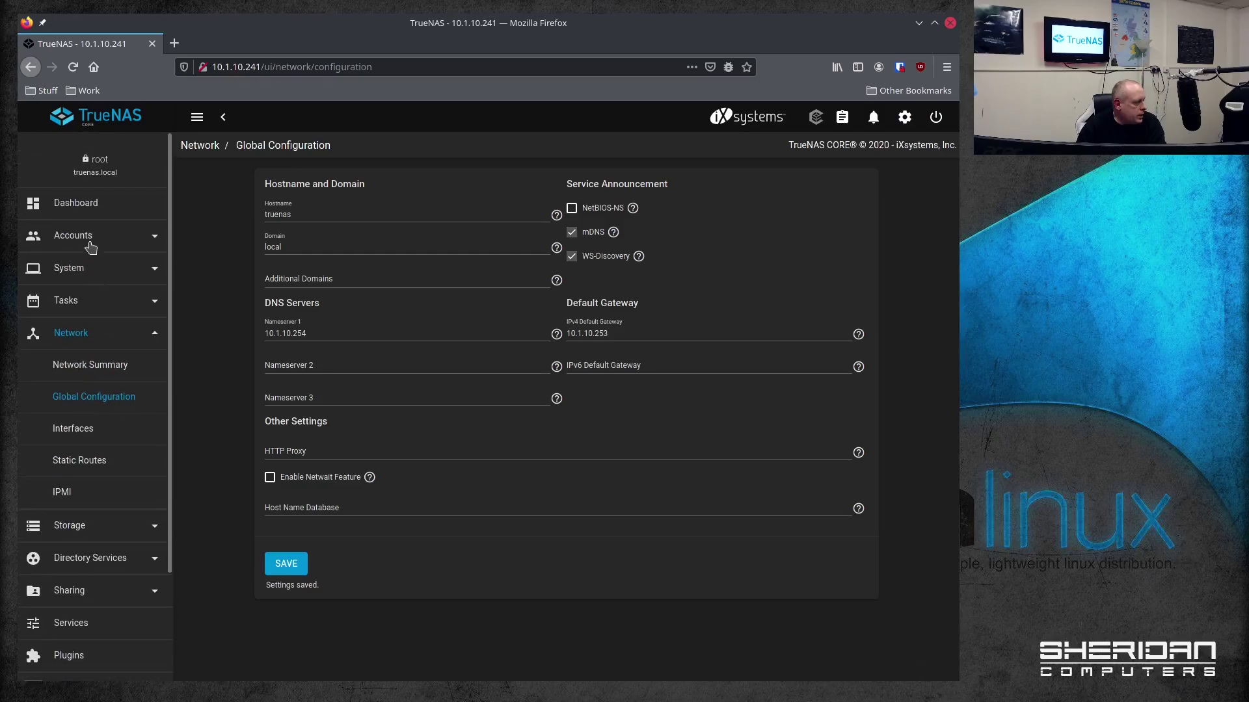
left_click(93, 269)
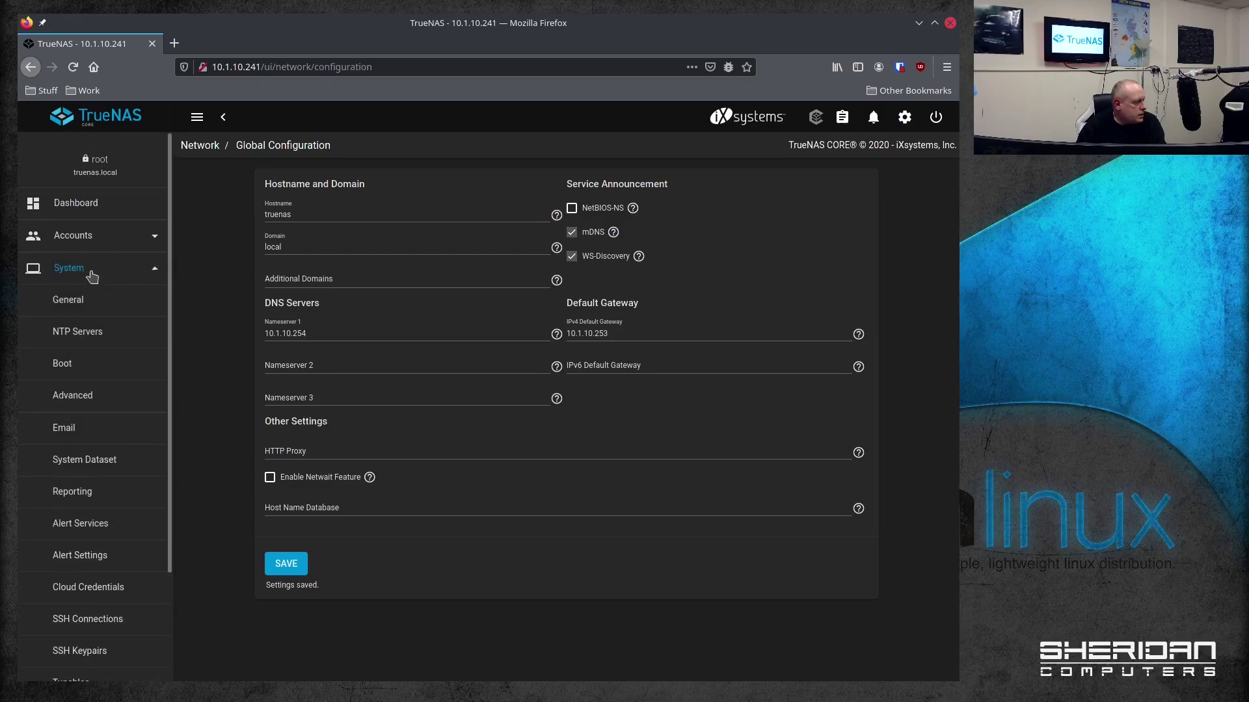
left_click(82, 333)
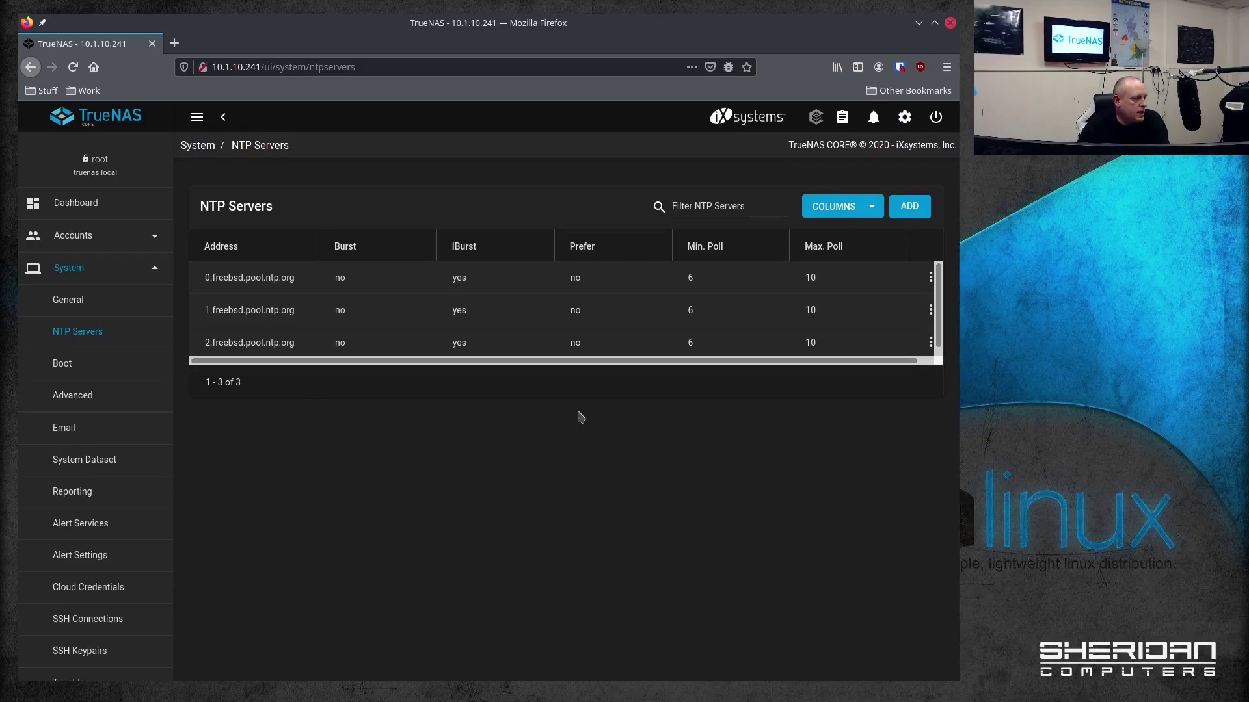
left_click(931, 278)
left_click(899, 323)
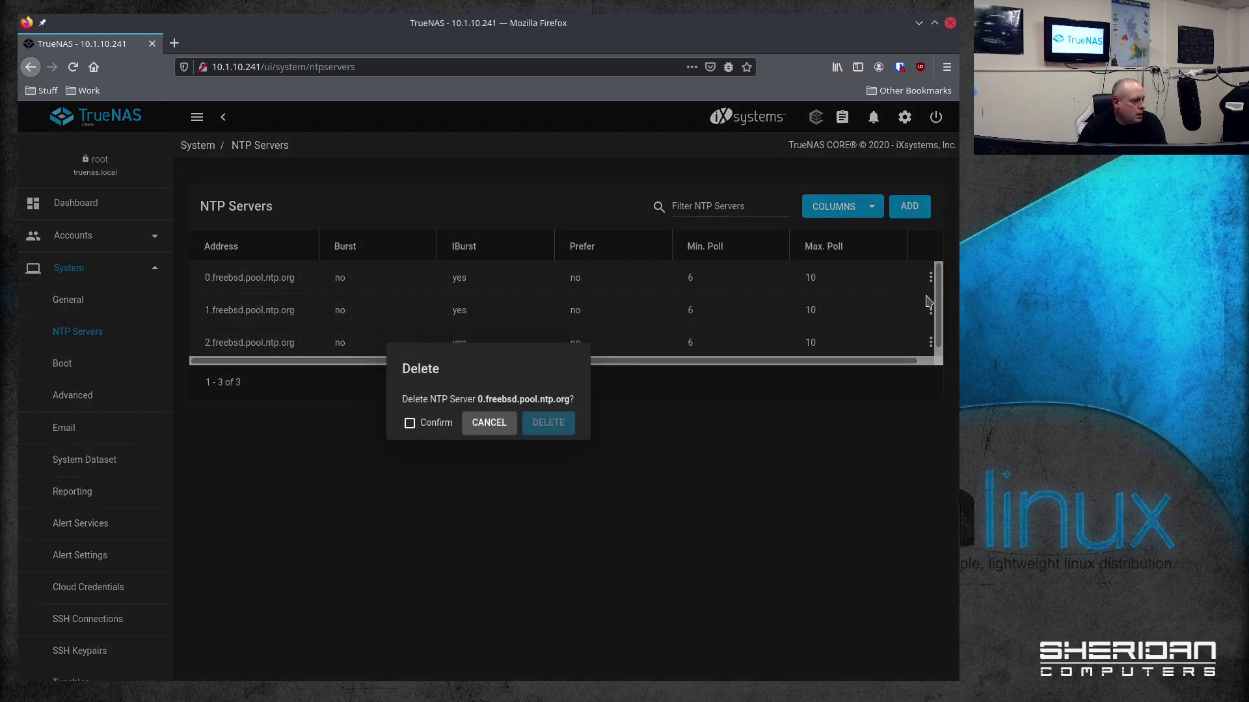
left_click(423, 429)
left_click(554, 427)
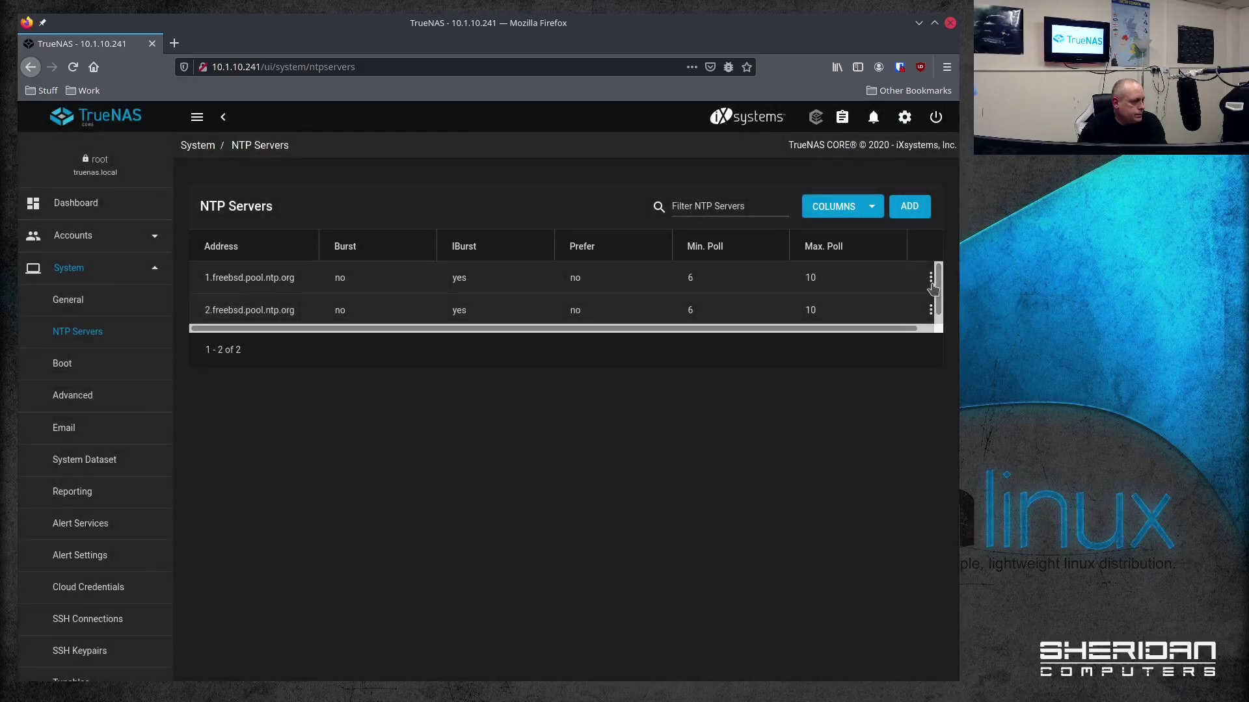
- Delete 1.freebsd.pool.ntp.org and 2.freebsd.pool.ntp.org, then start adding a new NTP server
left_click(930, 279)
left_click(894, 324)
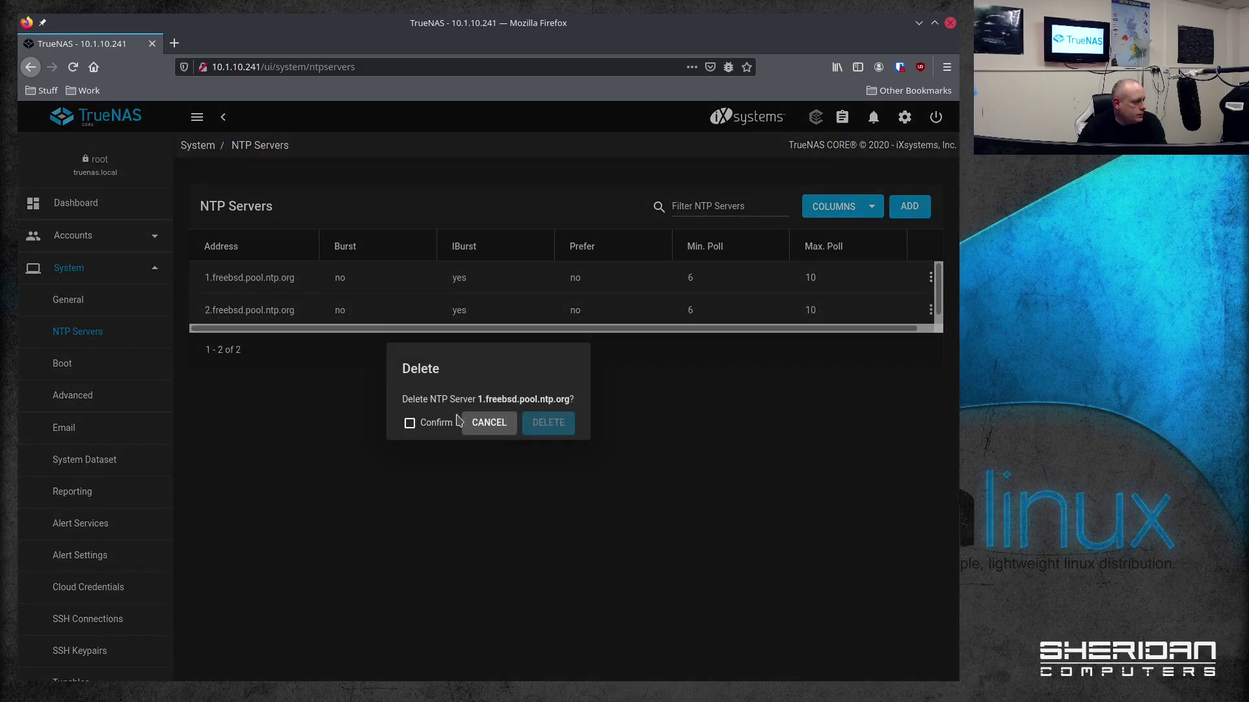
left_click(434, 426)
left_click(549, 423)
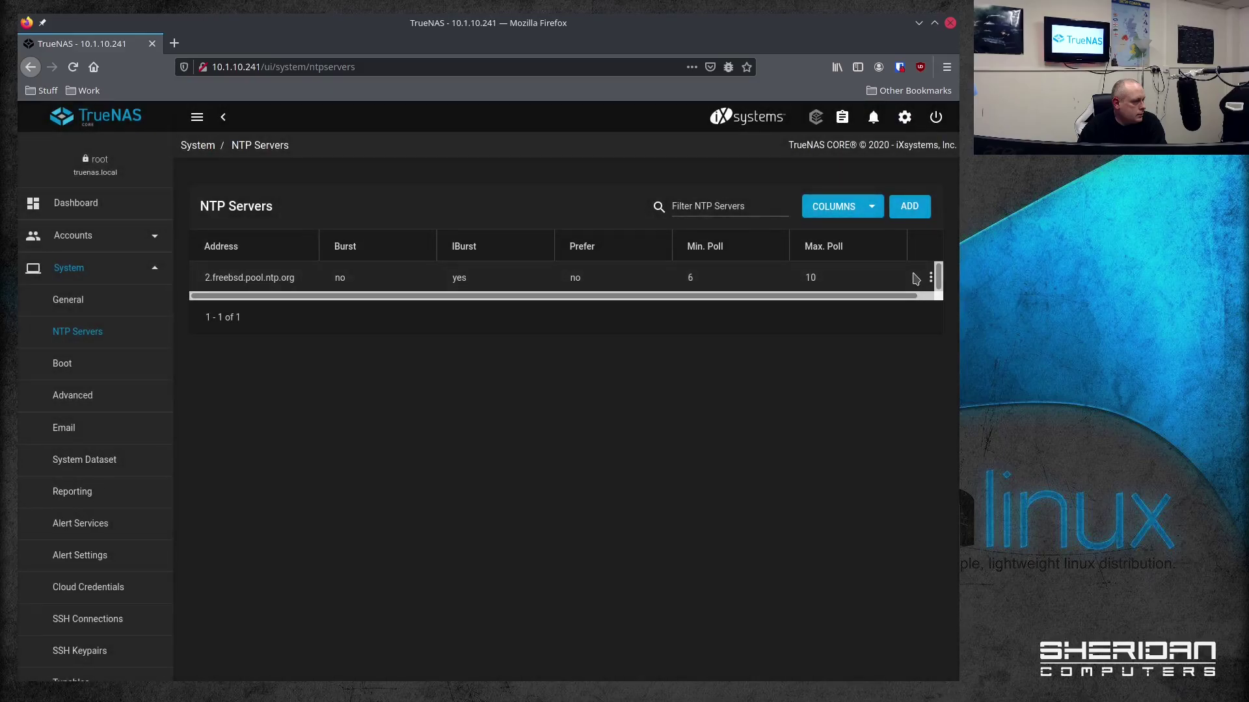
left_click(929, 278)
left_click(896, 325)
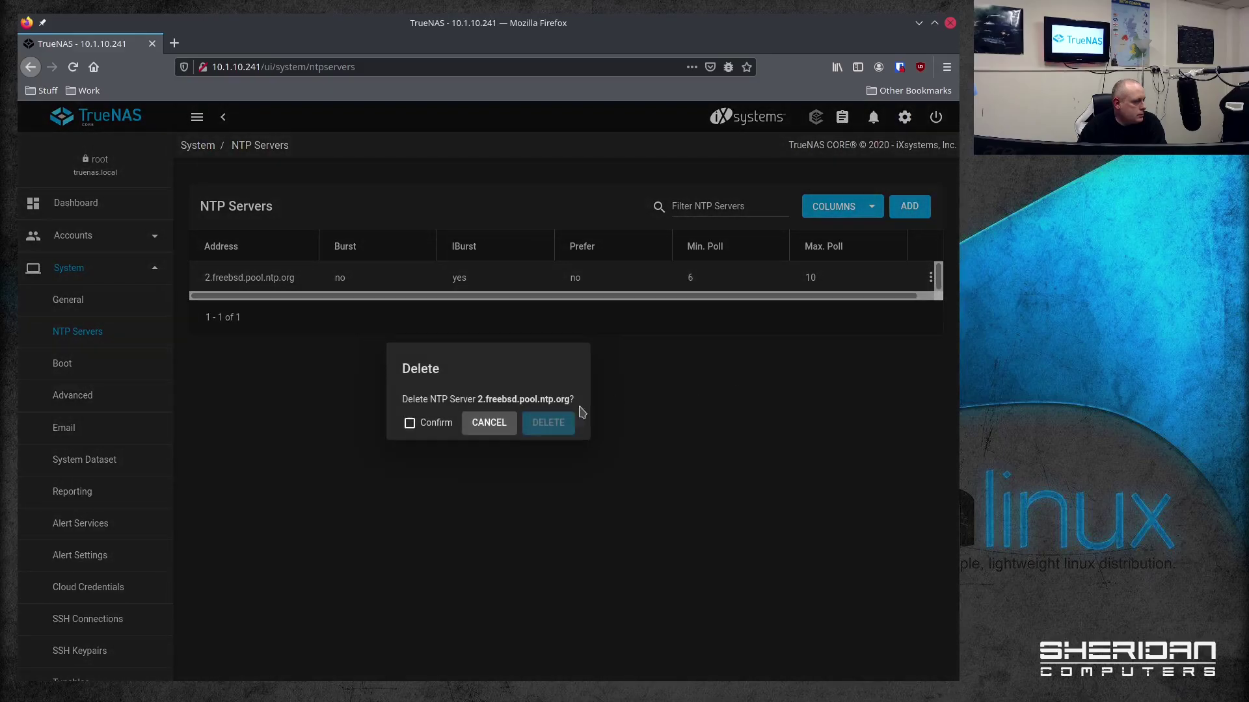
left_click(436, 424)
left_click(549, 423)
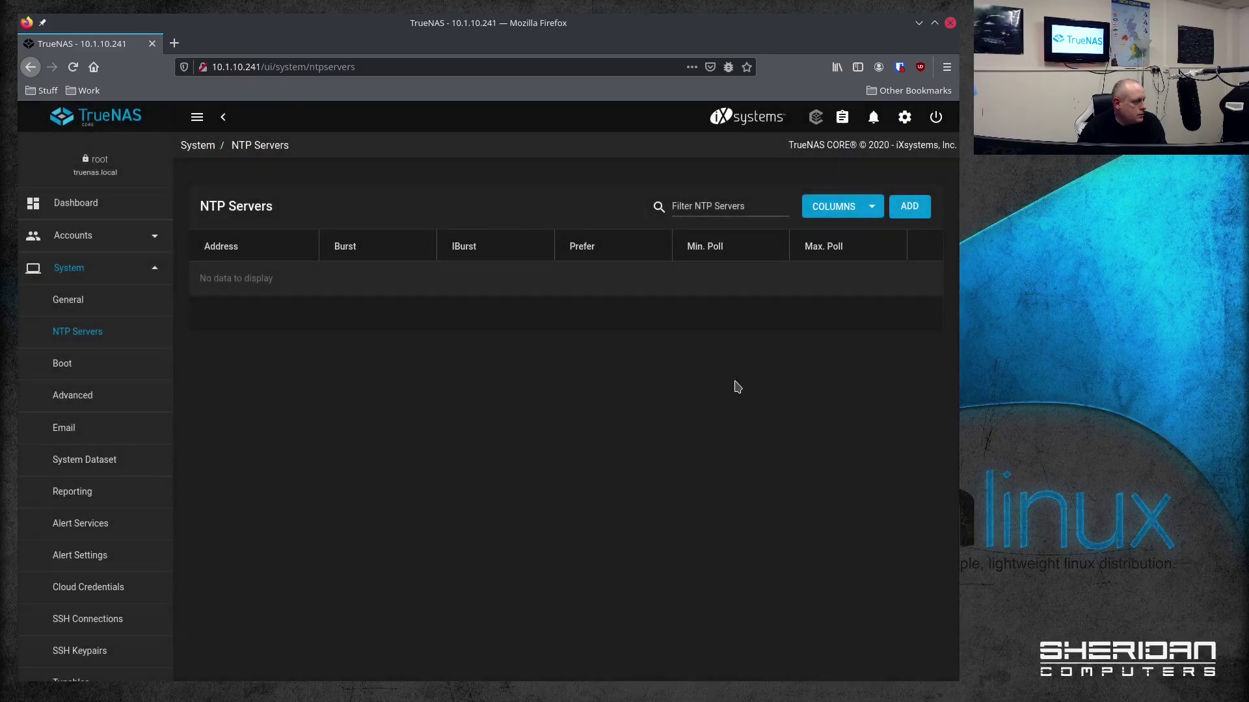
left_click(900, 216)
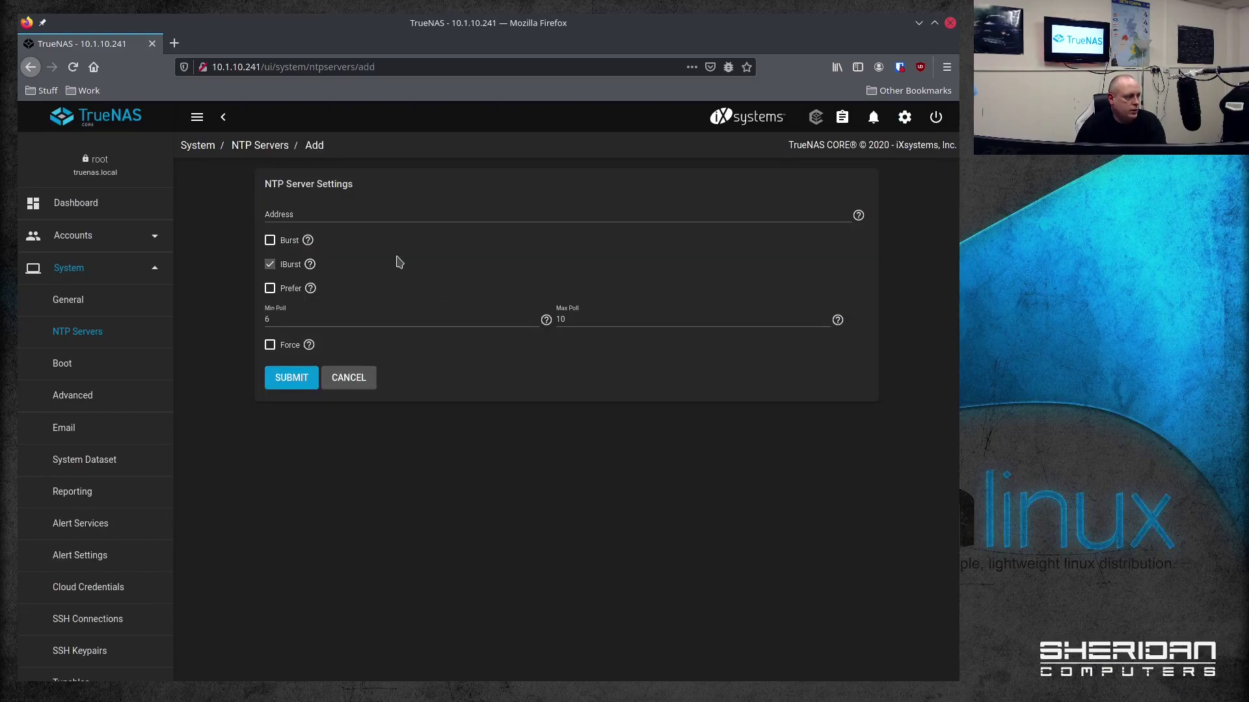
- Submit SCLDC01.sheridan.local as the only NTP server address
left_click(413, 216)
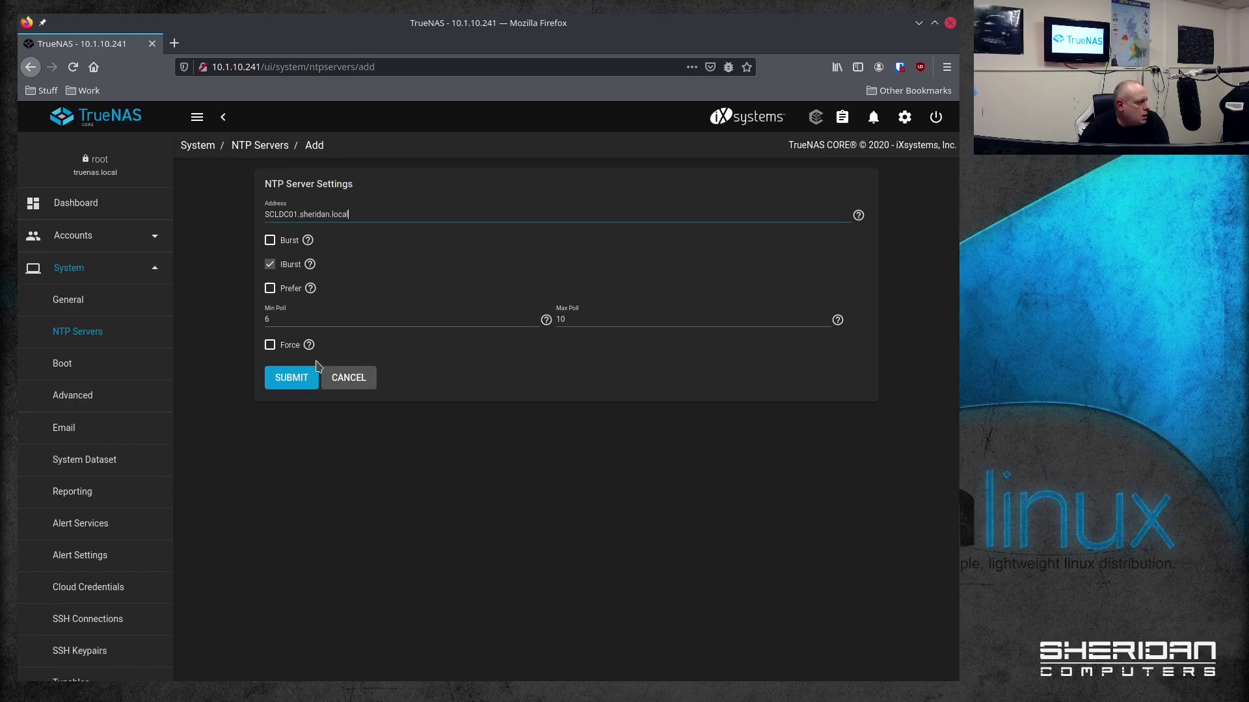
left_click(293, 377)
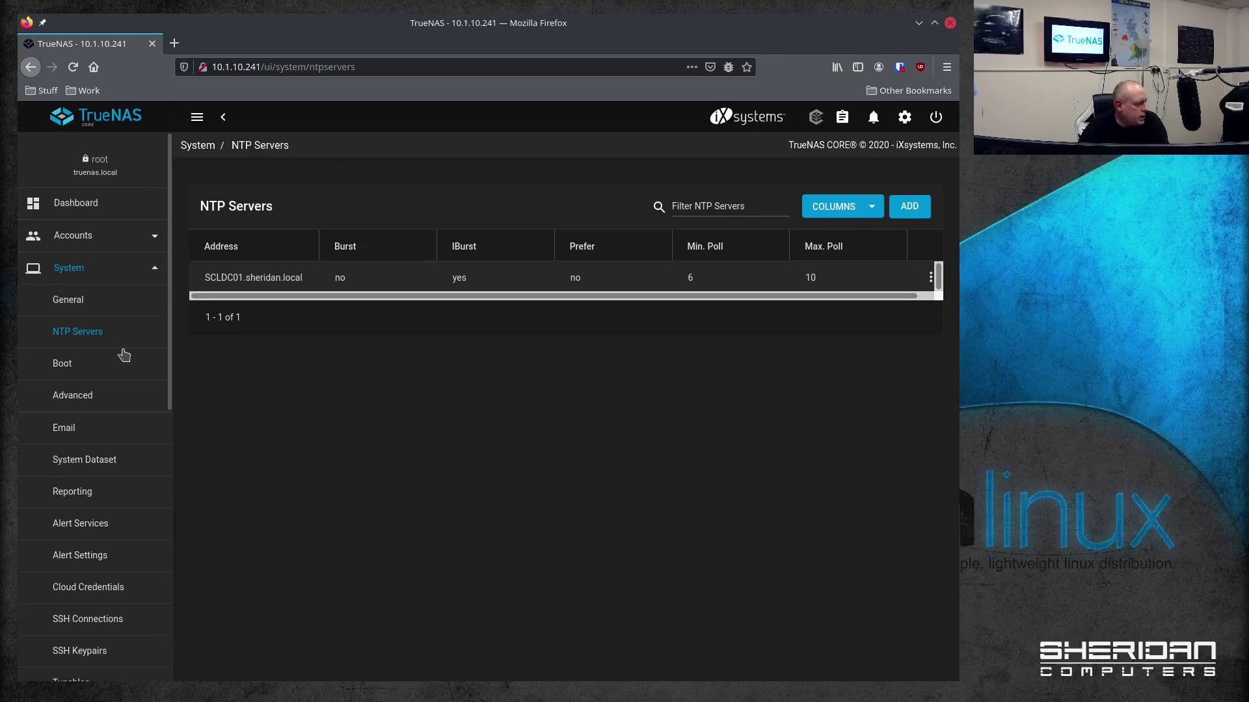
left_click(71, 300)
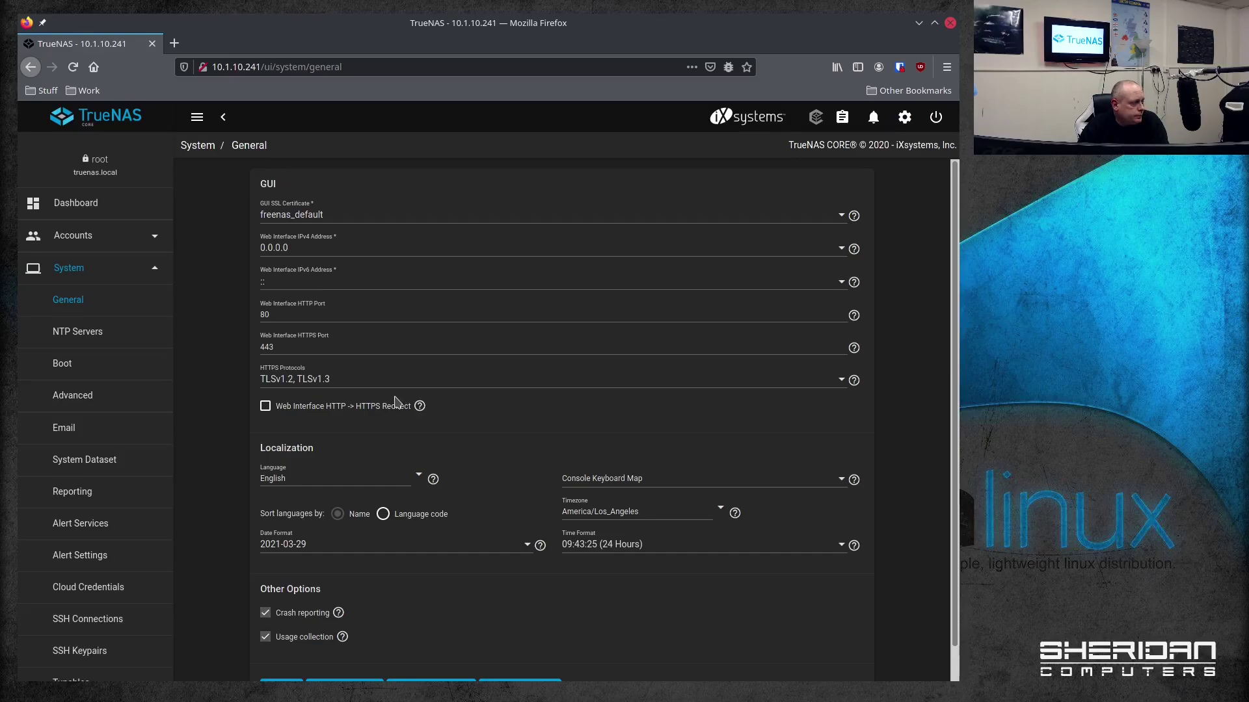
- Change the system timezone from America/Los_Angeles to Europe/London and save the General settings
scroll(224, 398, "down", 1)
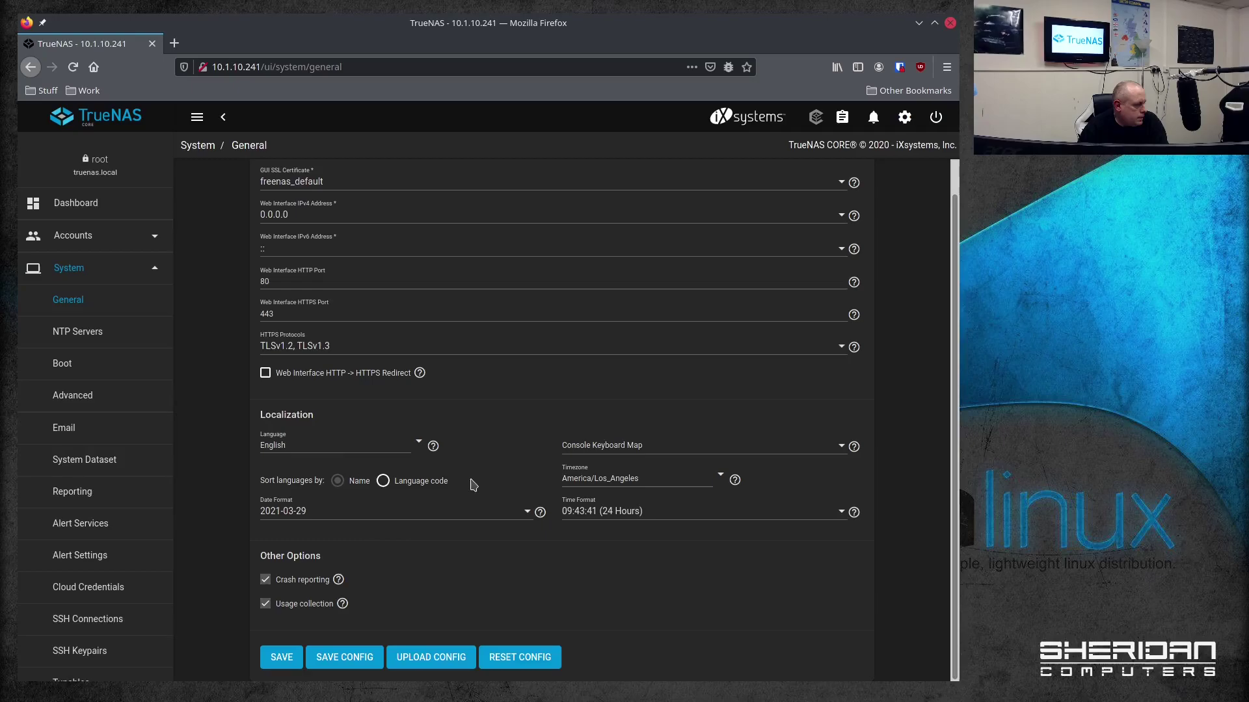
left_click(721, 477)
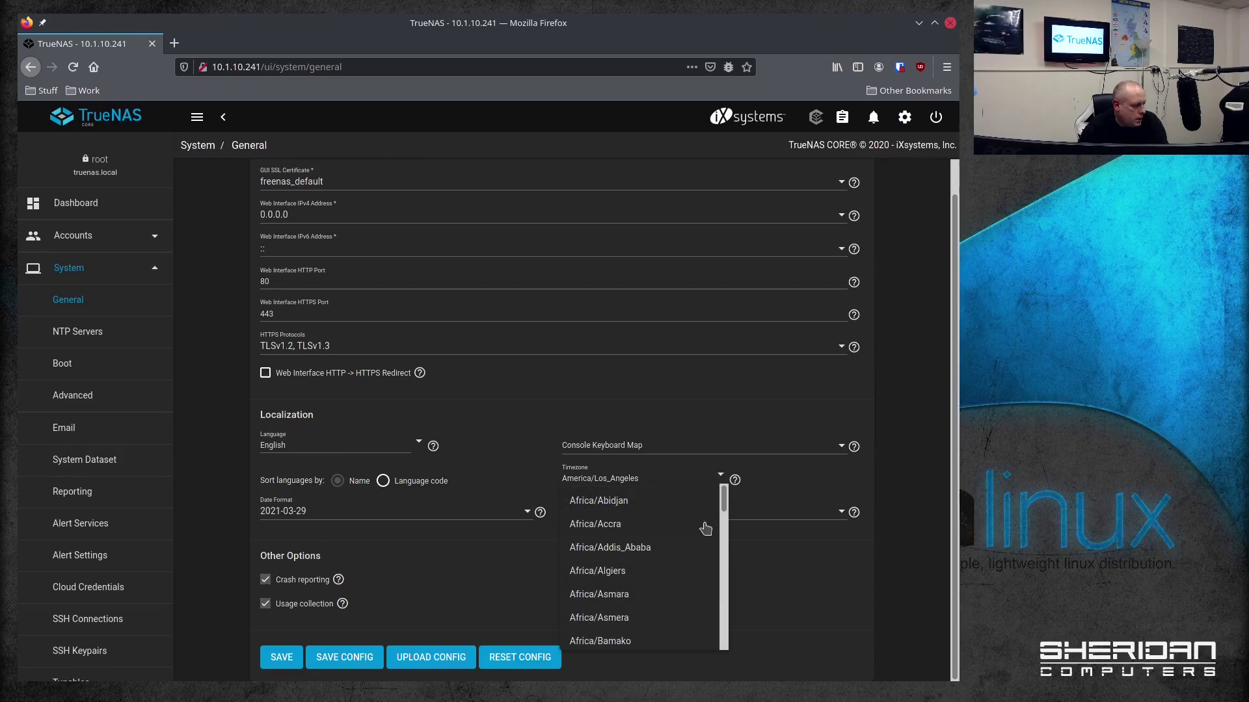
scroll(688, 512, "down", 6)
scroll(688, 513, "down", 10)
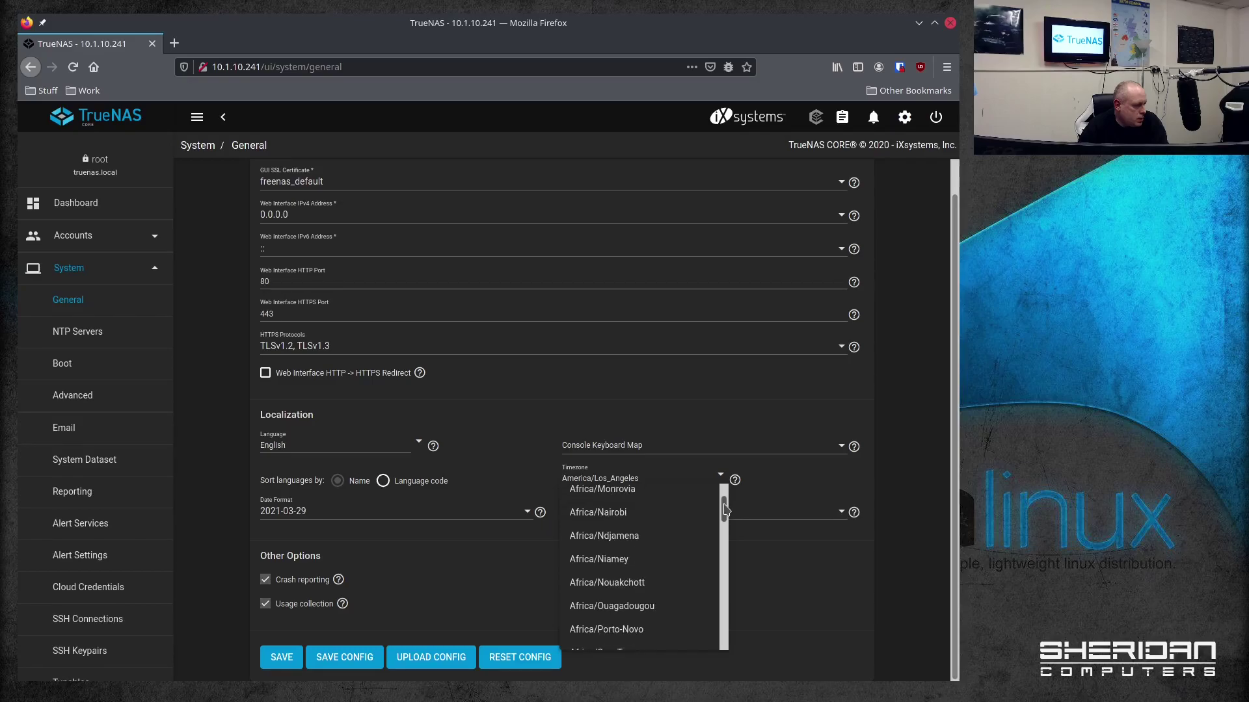
left_click_drag(727, 510, 728, 590)
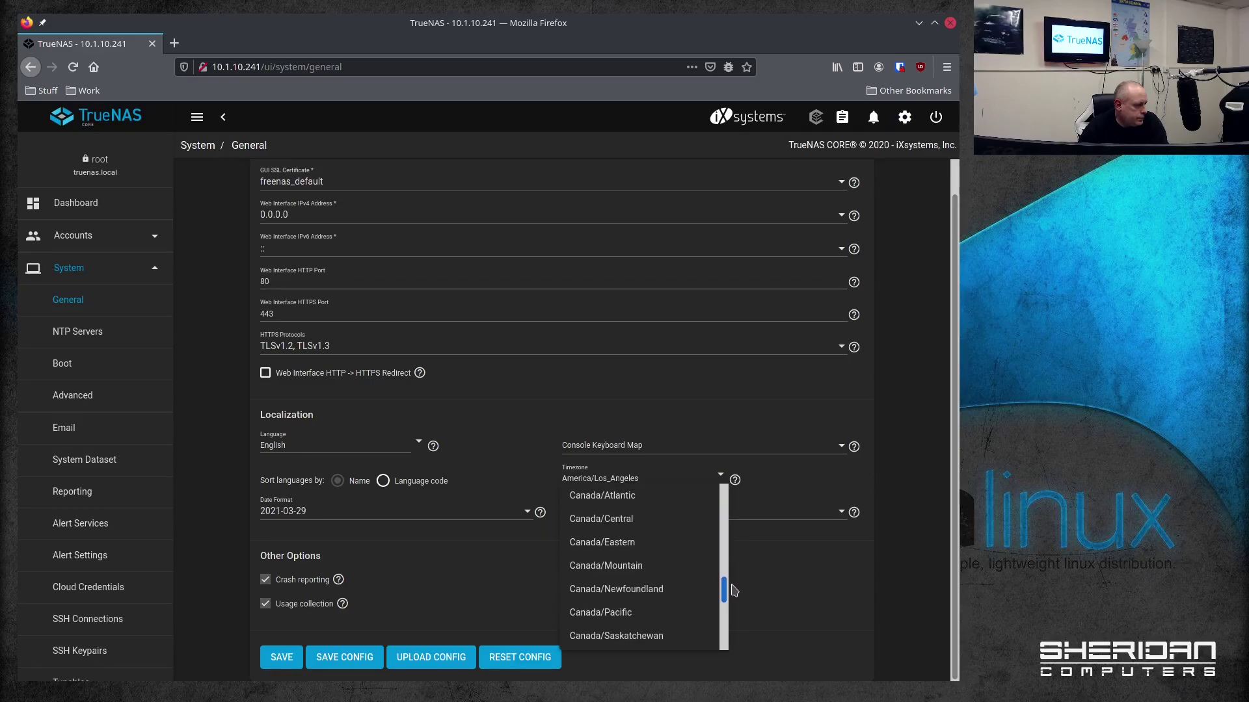
scroll(679, 569, "down", 2)
scroll(679, 570, "down", 15)
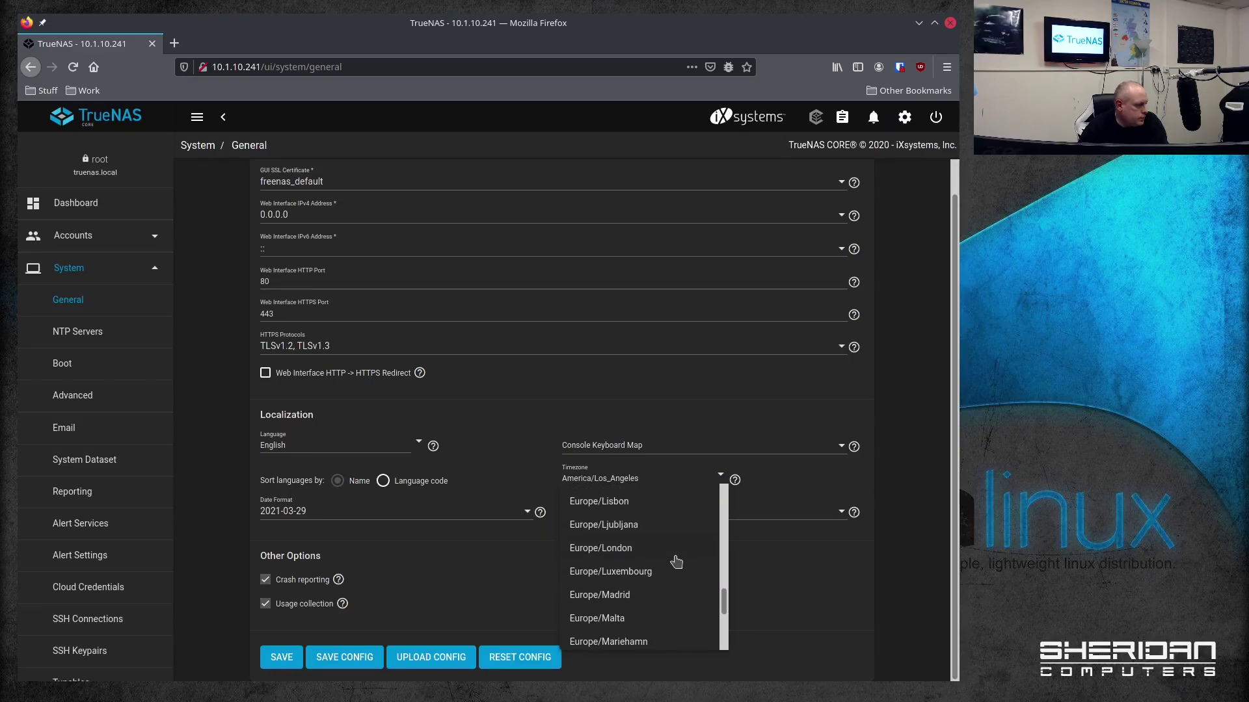
left_click(646, 548)
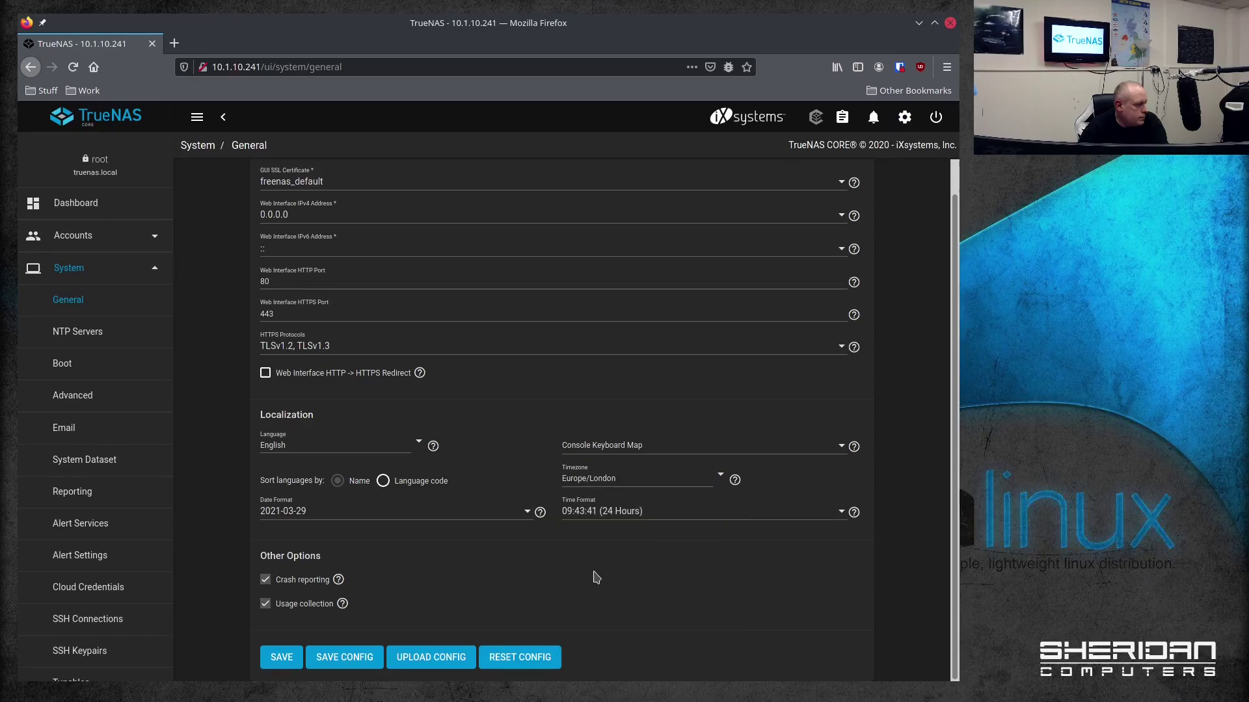
left_click(297, 659)
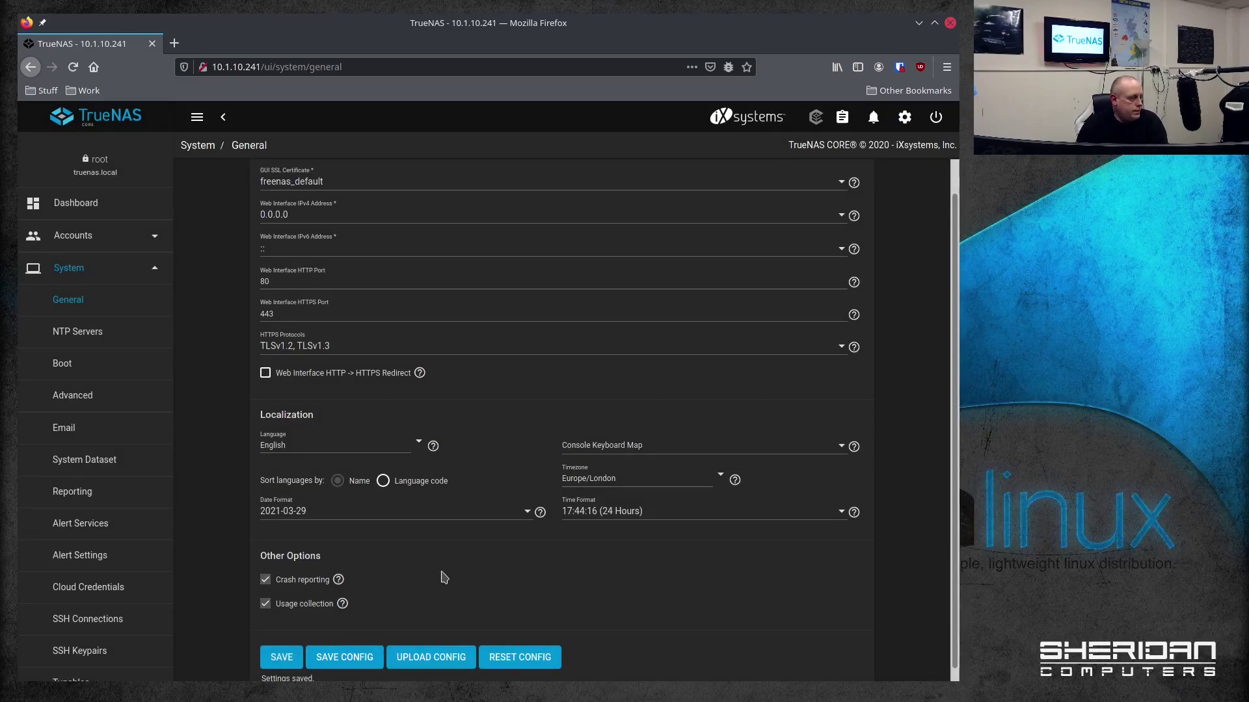
- Set Console Keyboard Map to United Kingdom (uk), save, and collapse the System menu
left_click(832, 450)
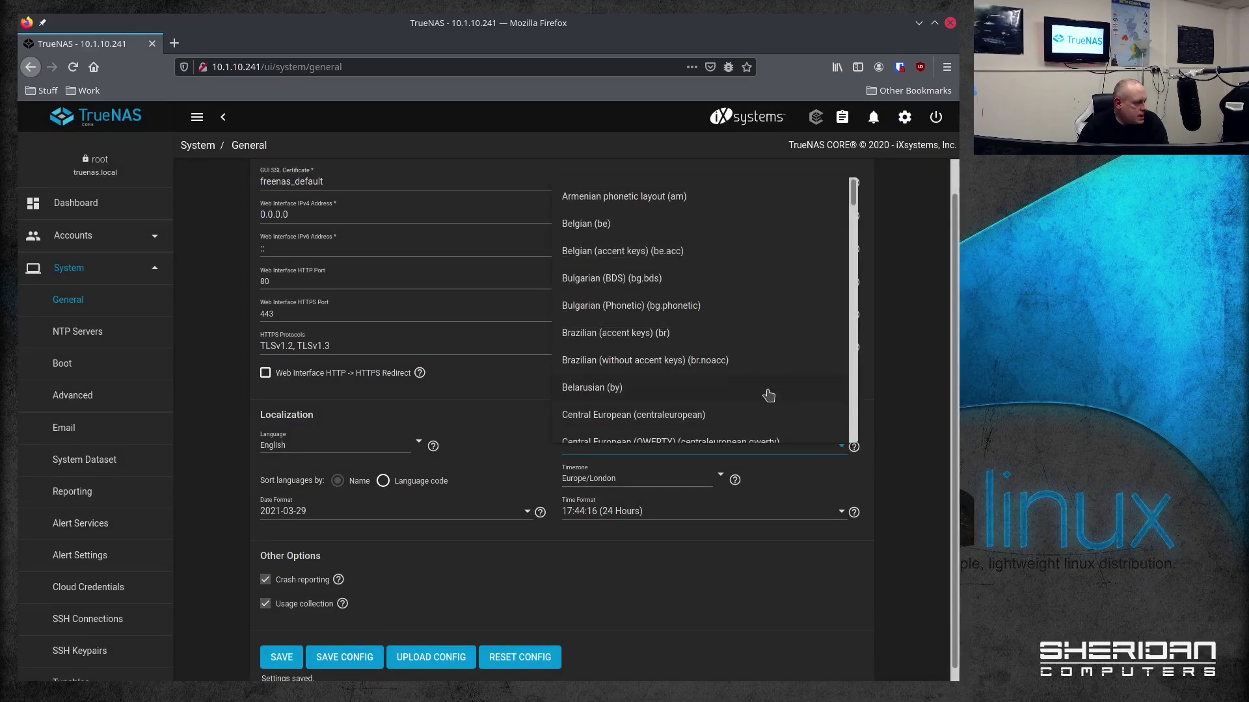
scroll(769, 395, "down", 10)
left_click_drag(852, 265, 860, 402)
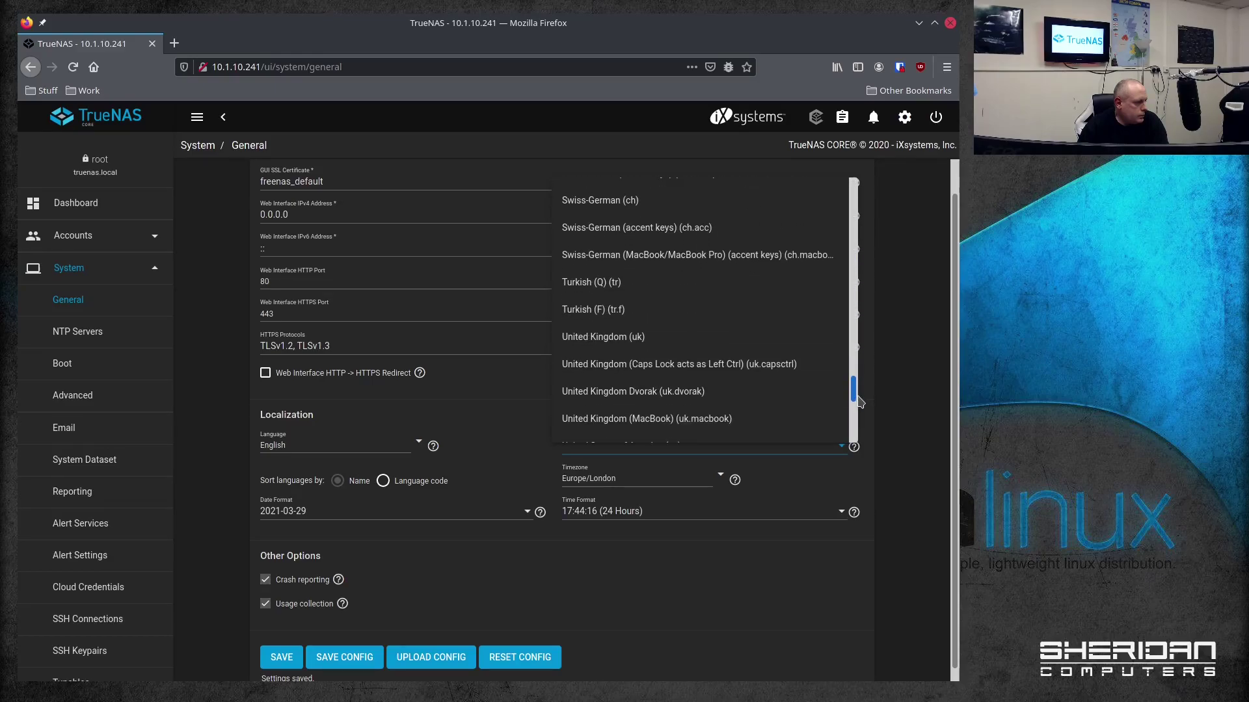
left_click(649, 339)
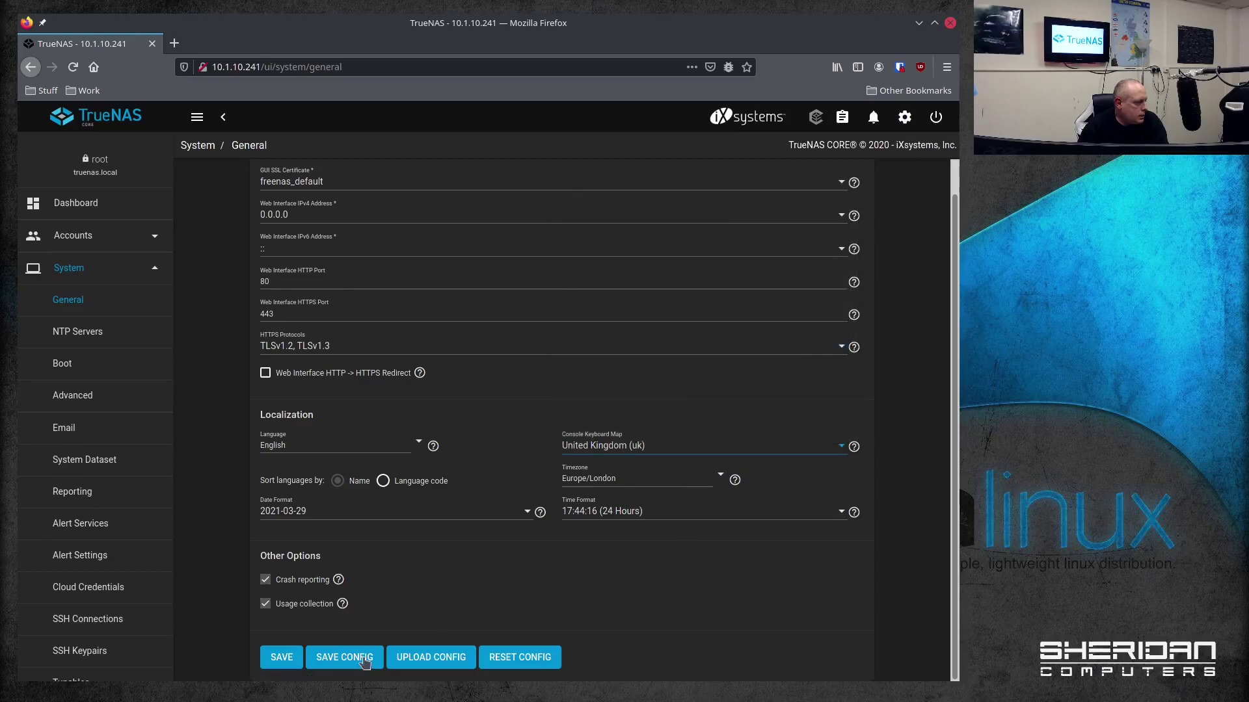
left_click(282, 660)
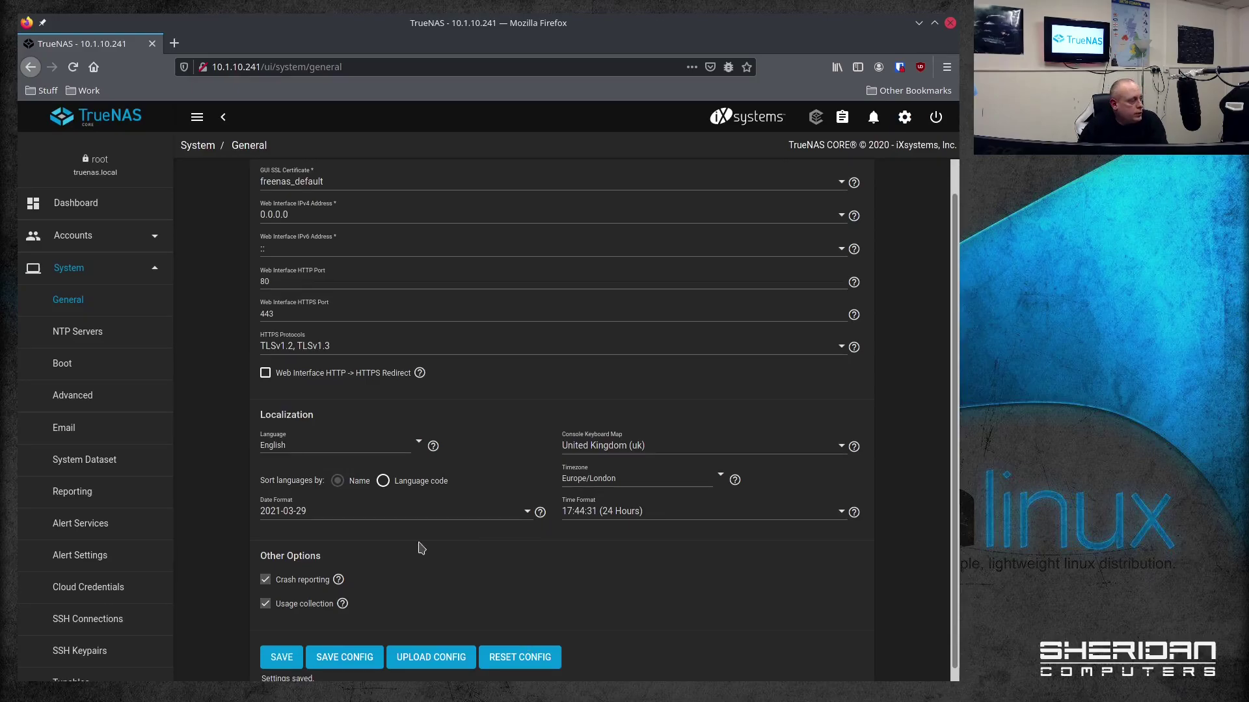
left_click(112, 275)
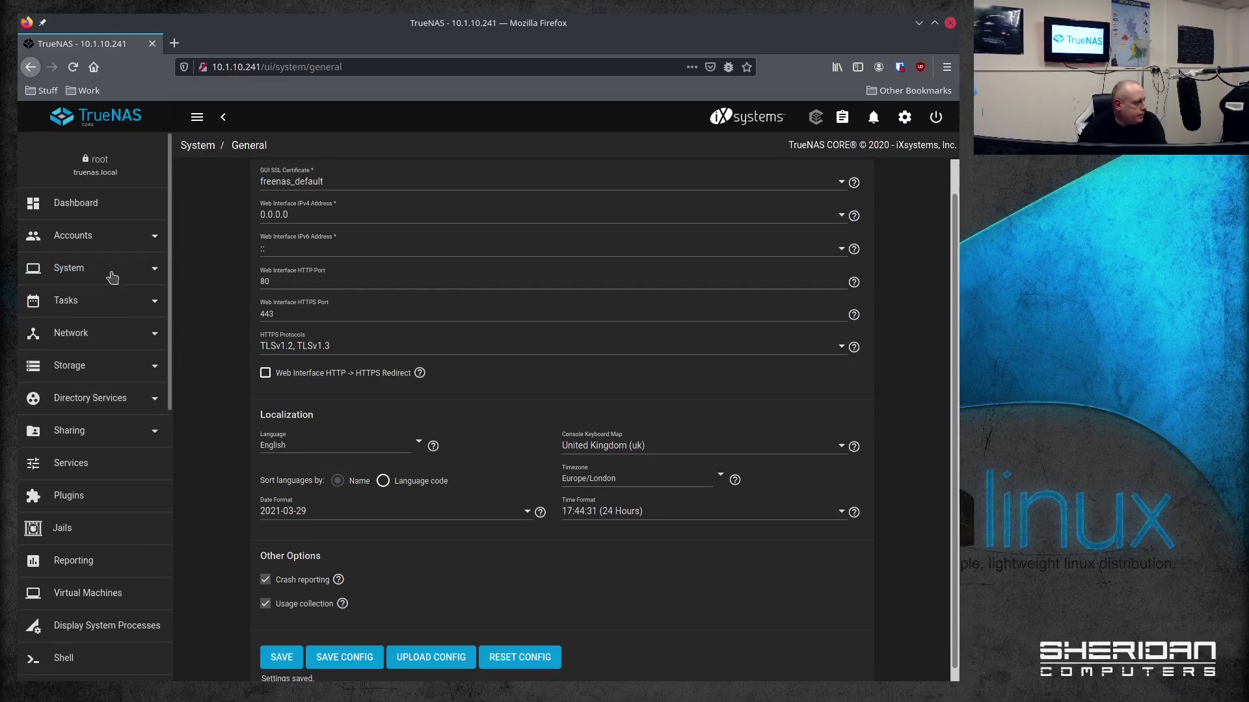
- Enter domain SHERIDAN.local with a domain account name and password, enable, save, and rebuild the directory cache
left_click(152, 404)
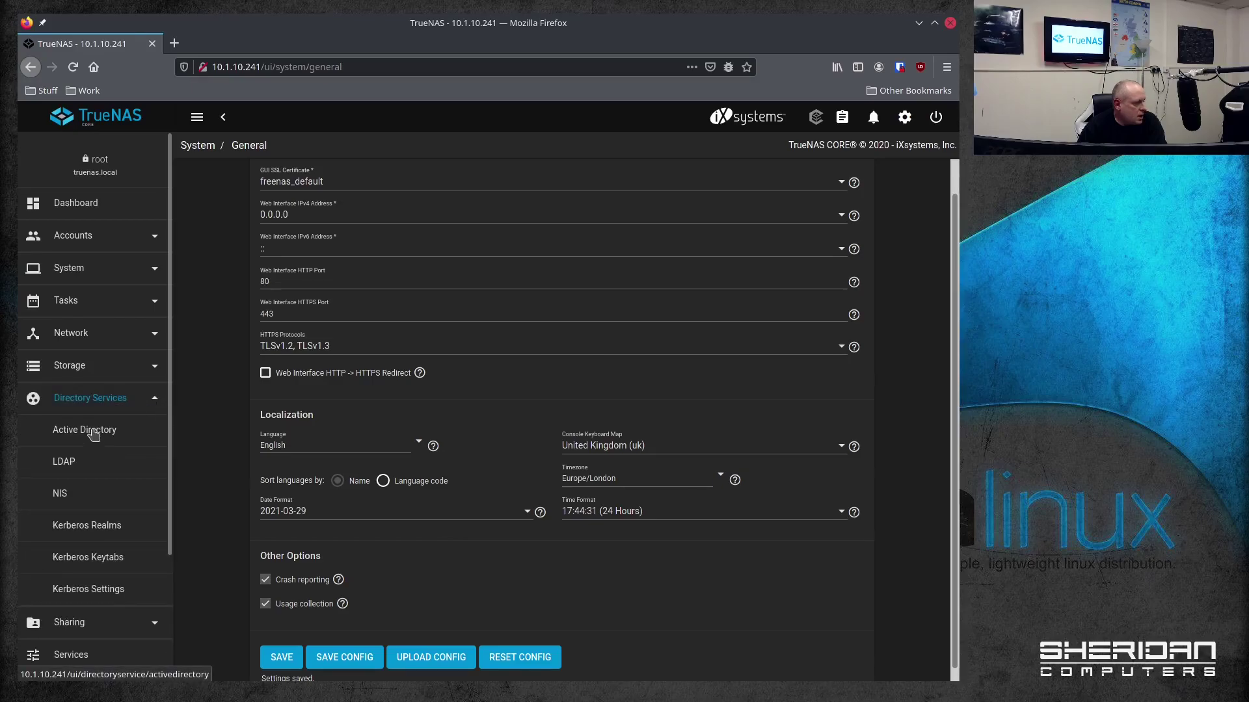
left_click(92, 433)
left_click(344, 209)
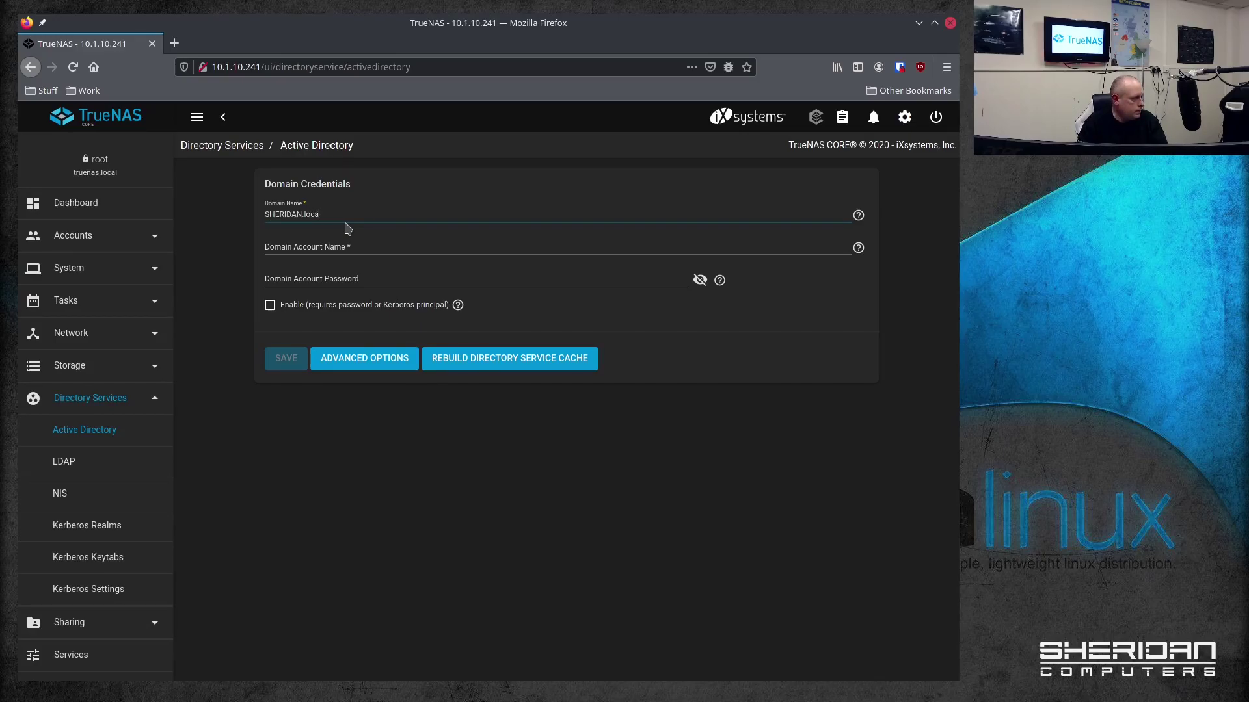
left_click(362, 244)
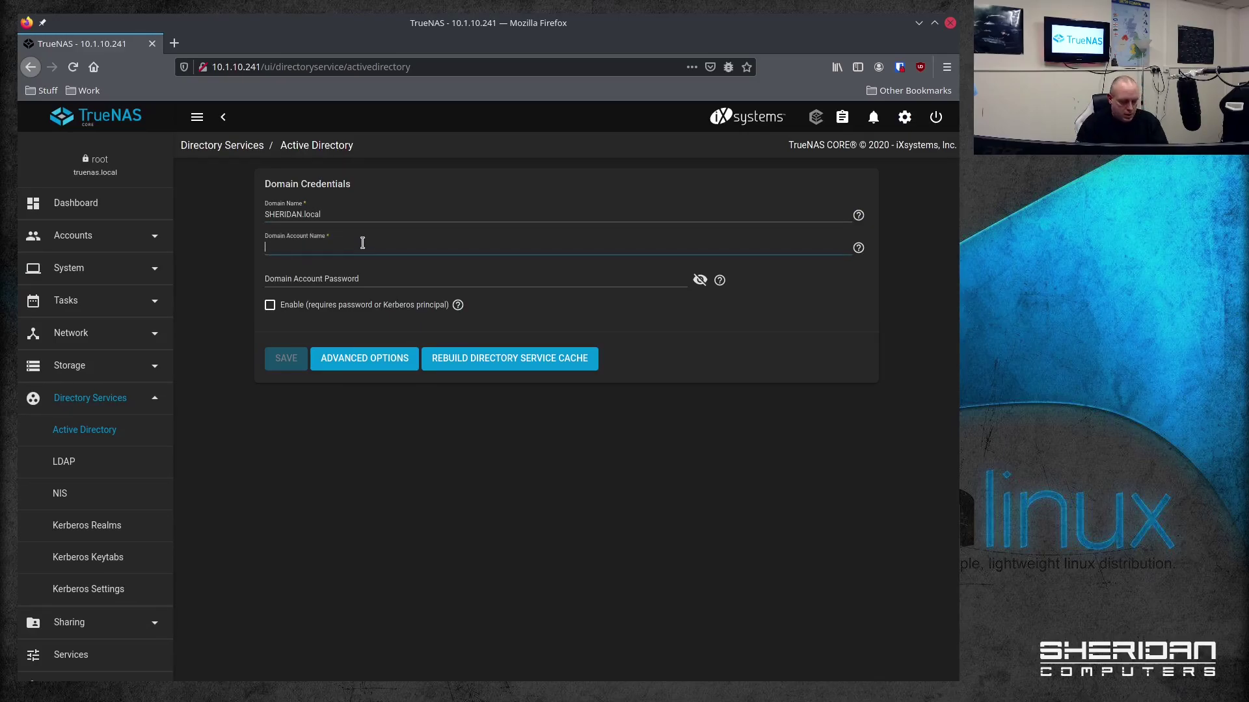
type("ssheridan")
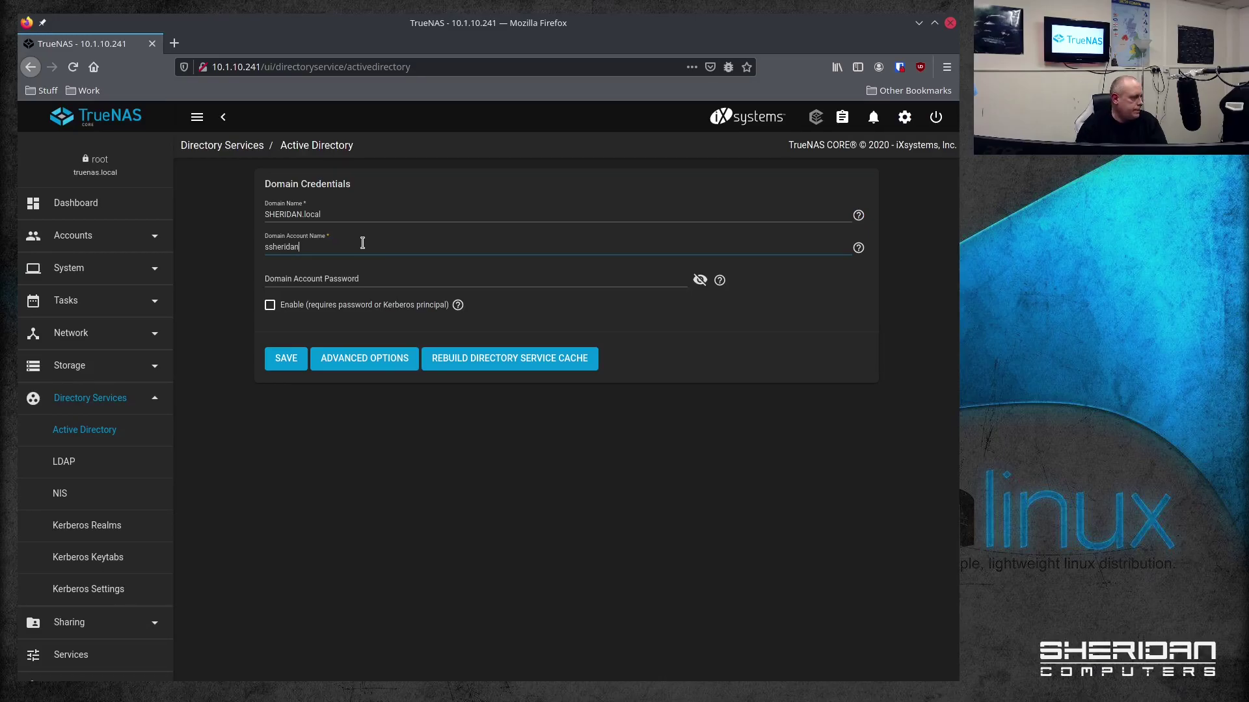
left_click(363, 277)
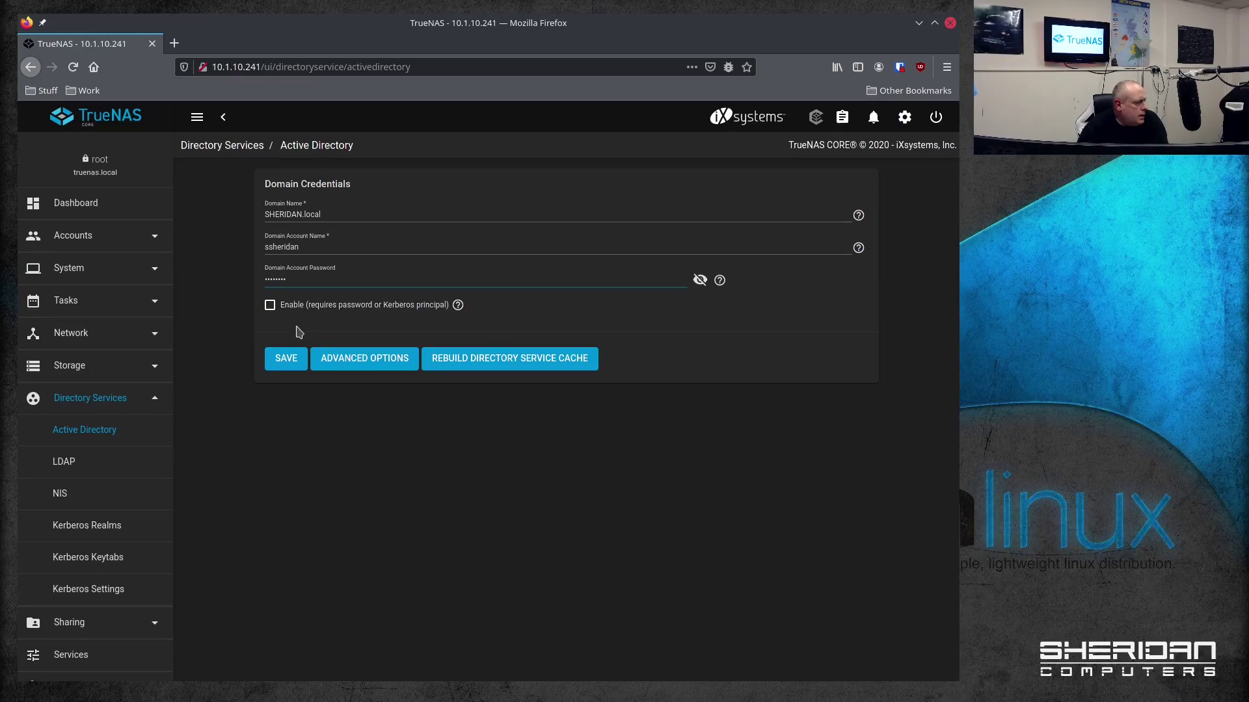
left_click(270, 305)
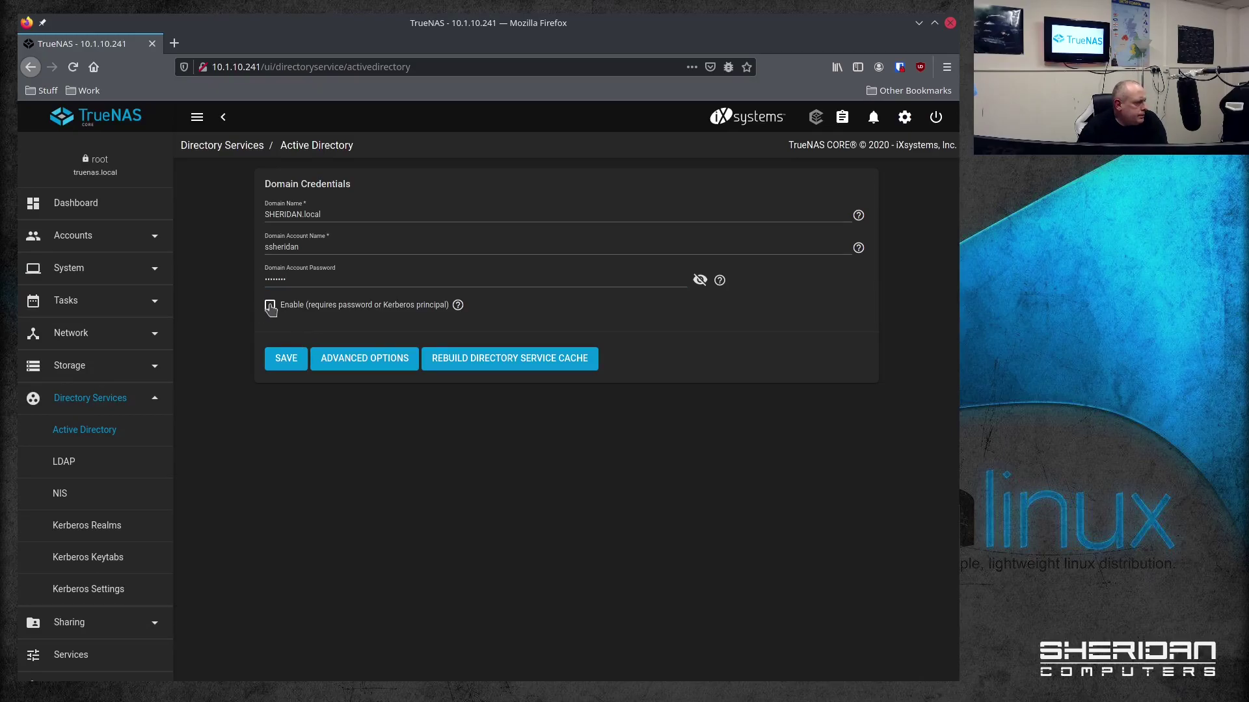
left_click(287, 358)
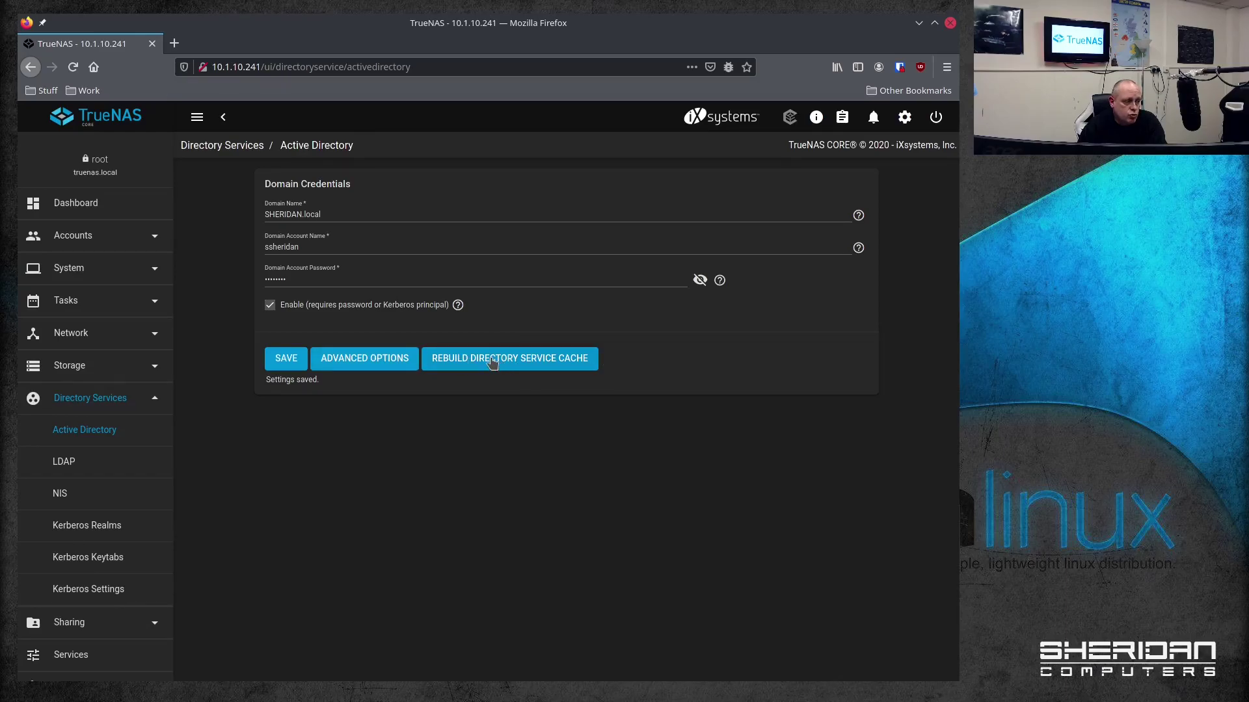
left_click(527, 368)
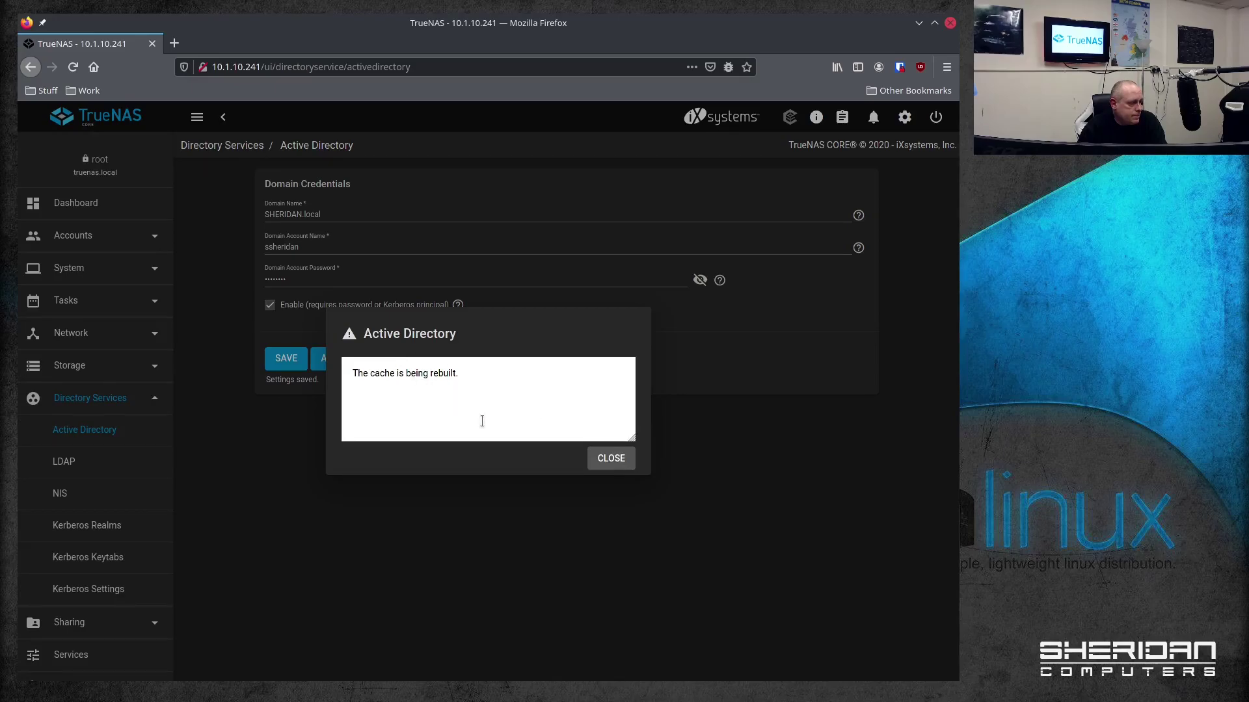
- Dismiss the cache message, show the advanced Active Directory options, then open Shell from the sidebar
left_click(611, 459)
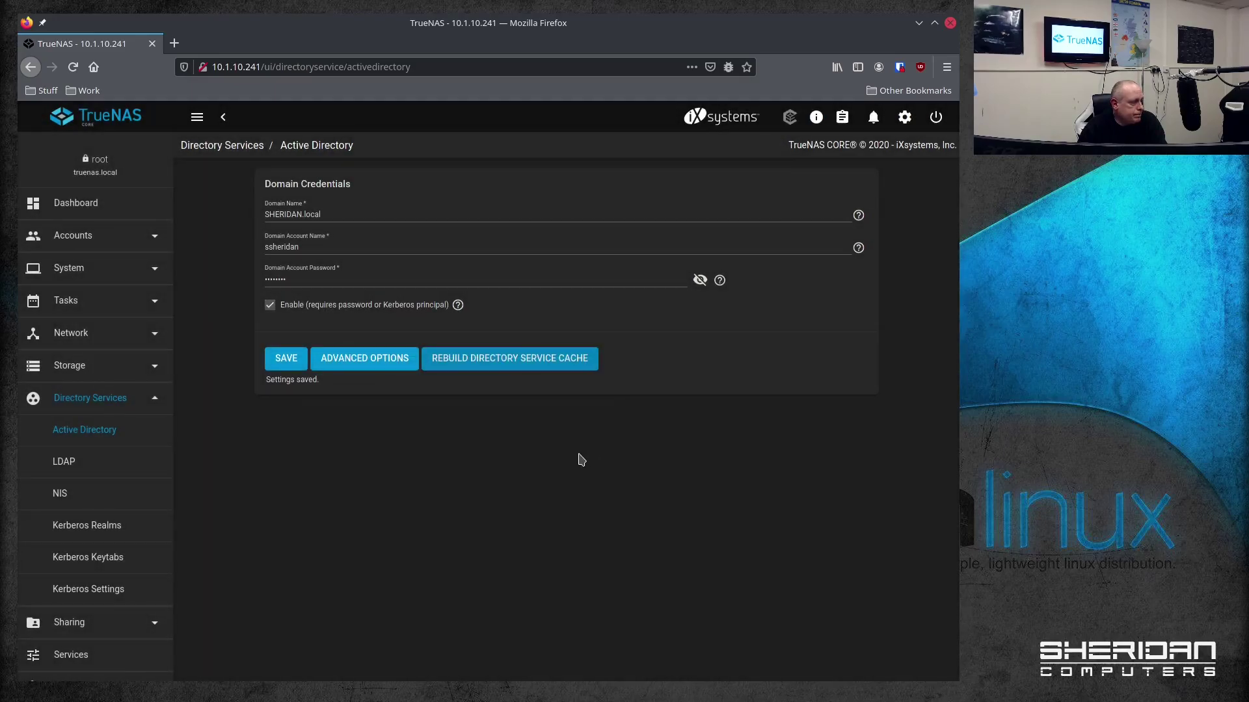
left_click(376, 361)
scroll(217, 392, "down", 1)
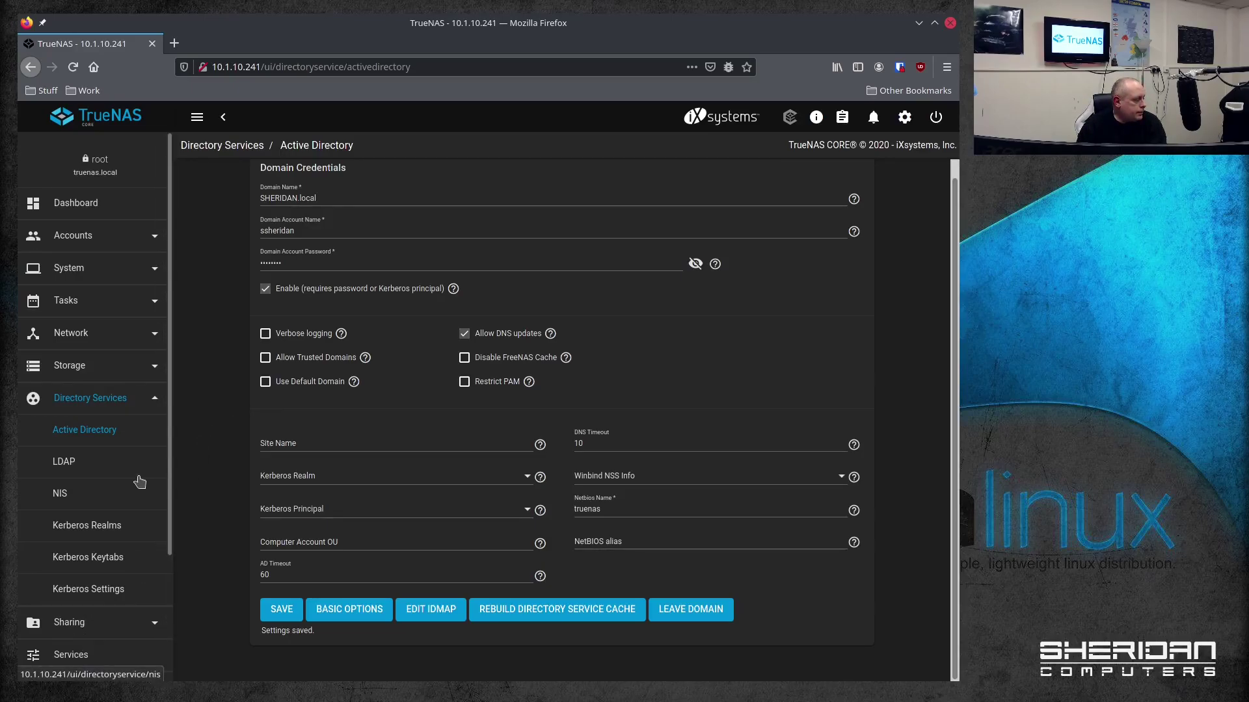
scroll(163, 520, "down", 2)
scroll(175, 549, "down", 3)
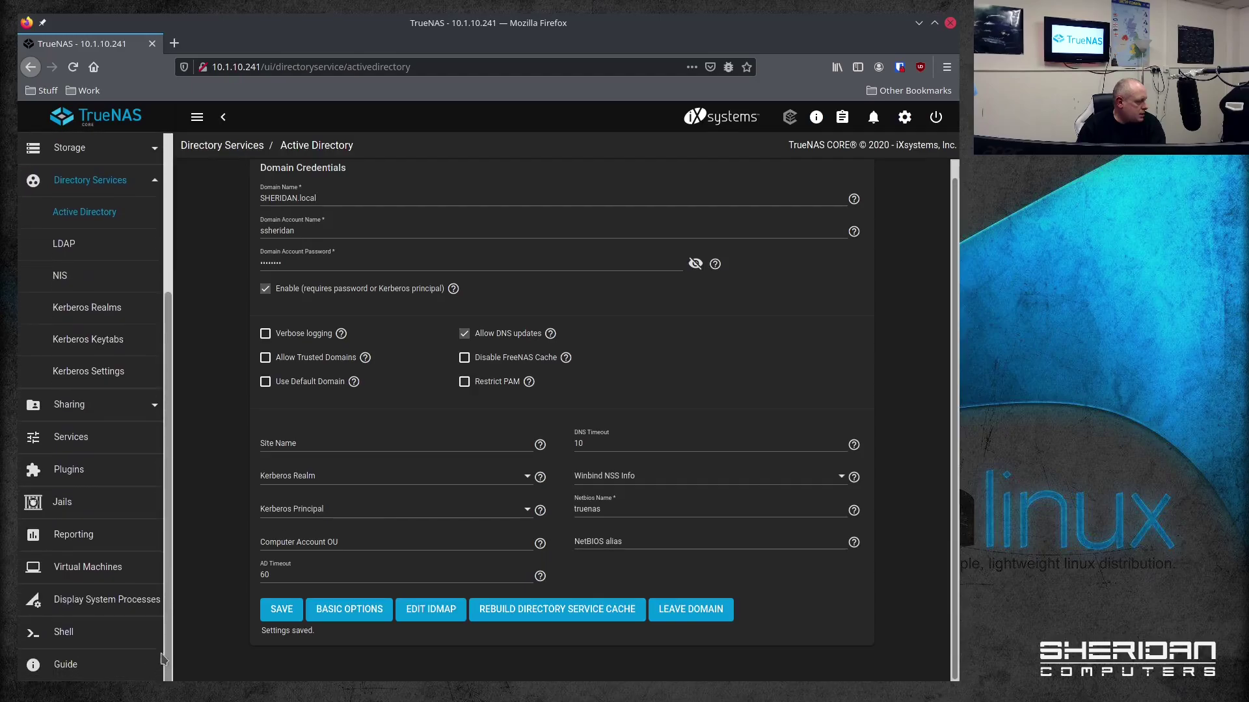
left_click(107, 641)
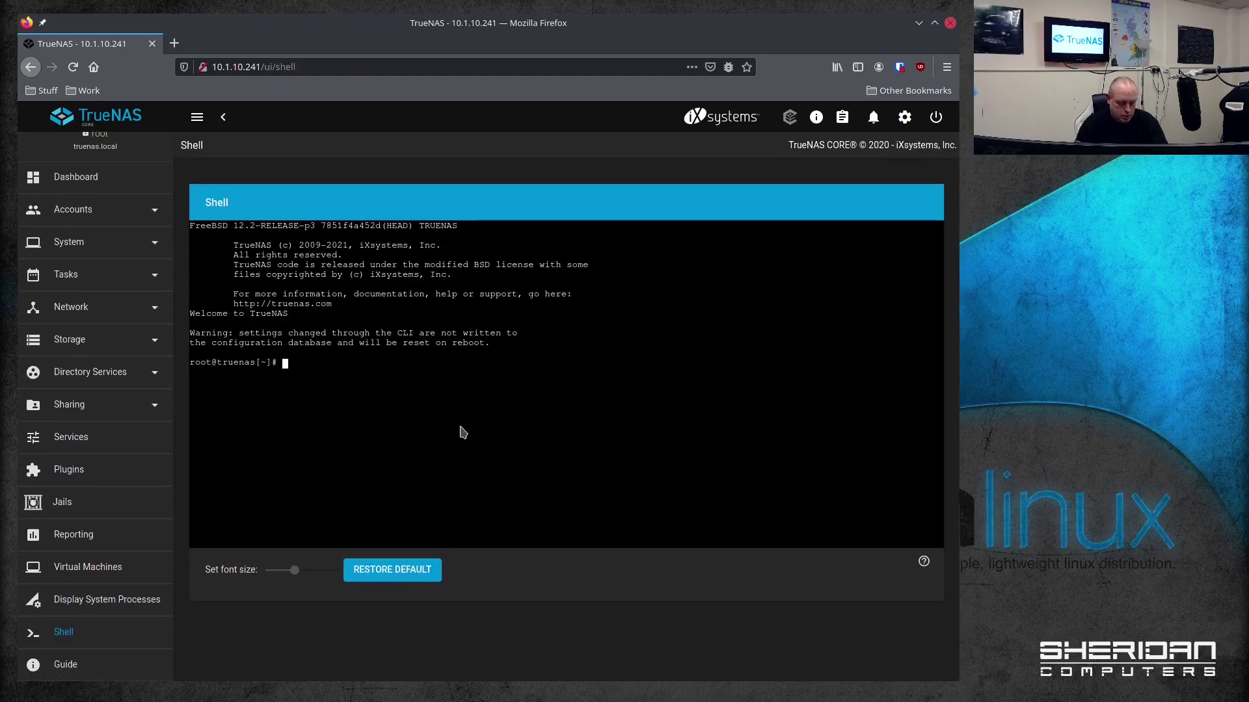
- Run wbinfo -g and wbinfo -u to list the SHERIDAN domain groups and users
type("wbinfo")
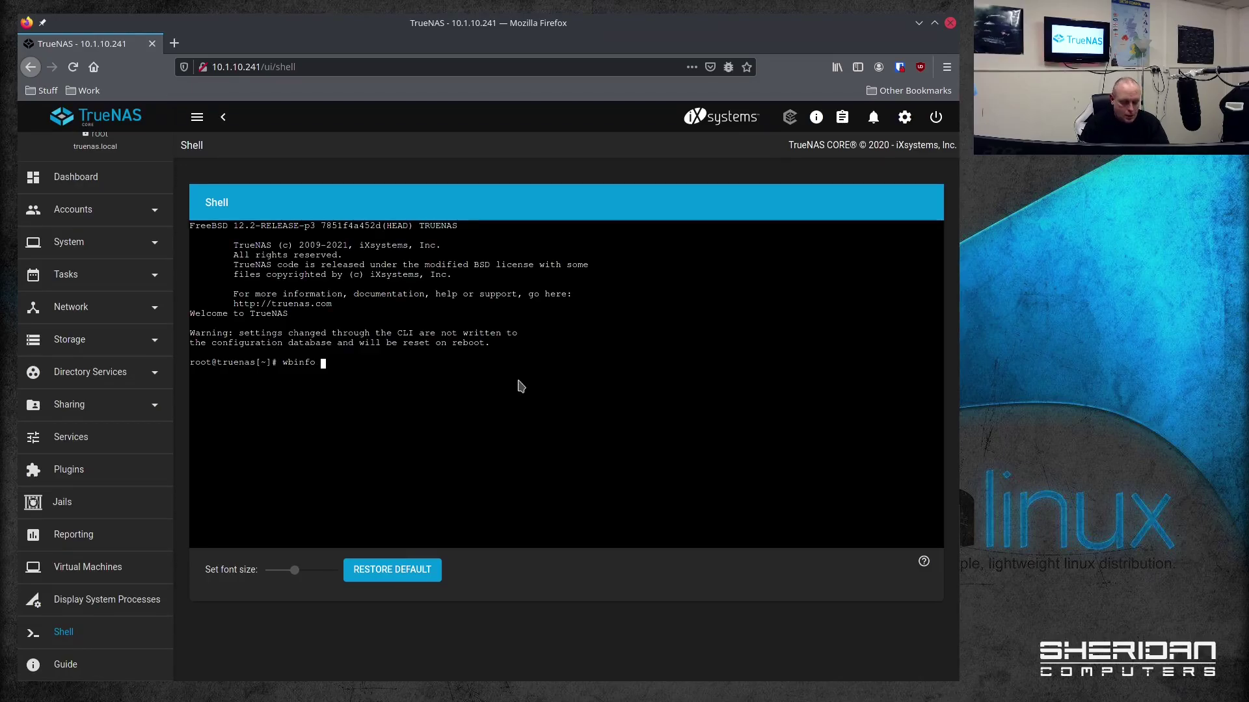
type(" -g")
key("Return")
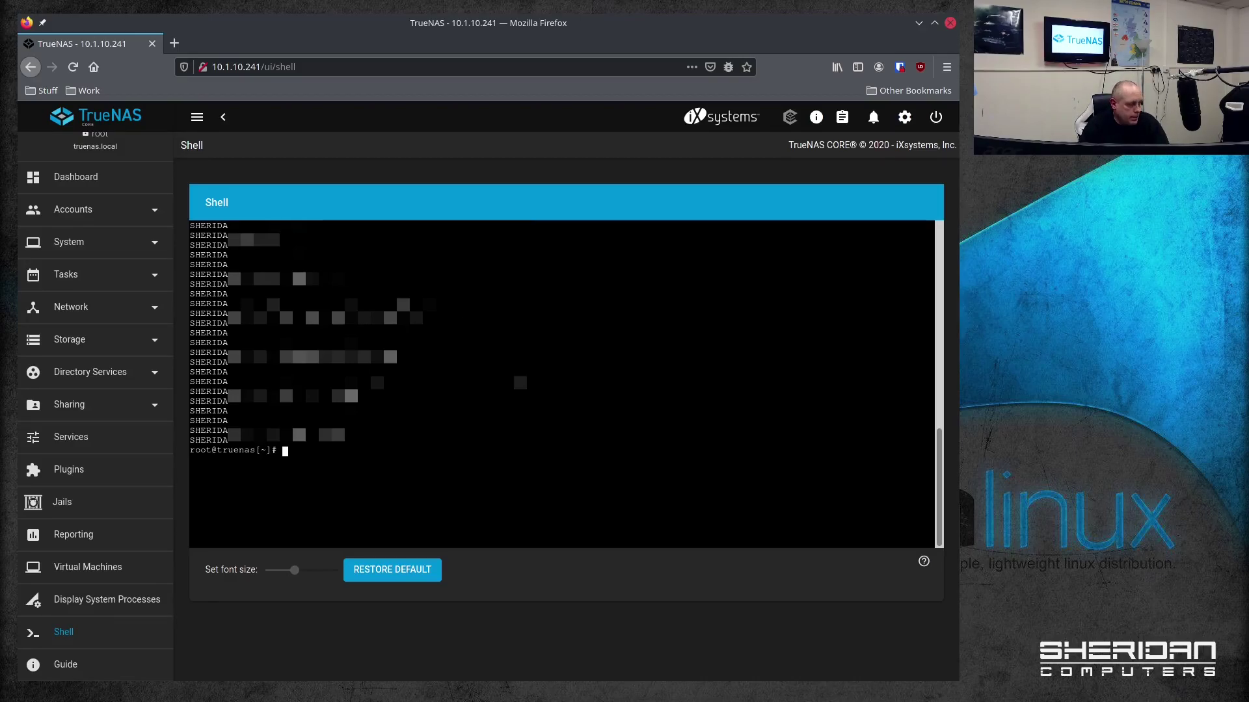
type("wbinfo -")
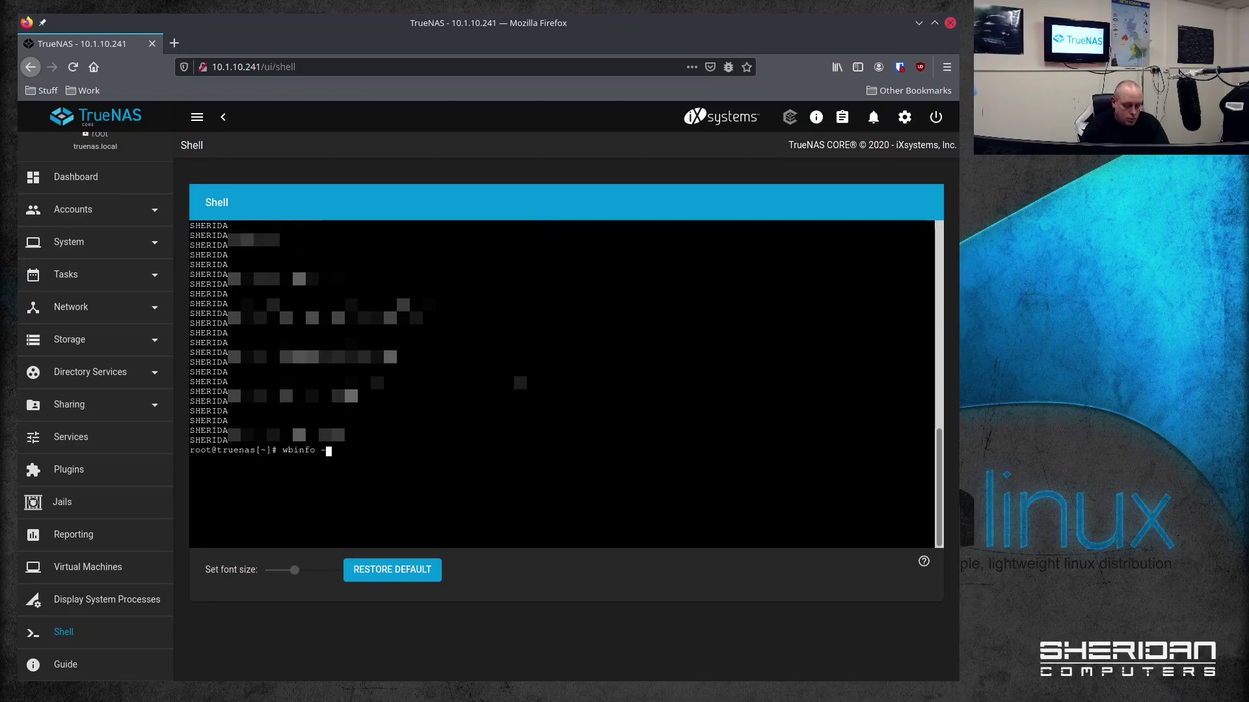
type("u")
key("Return")
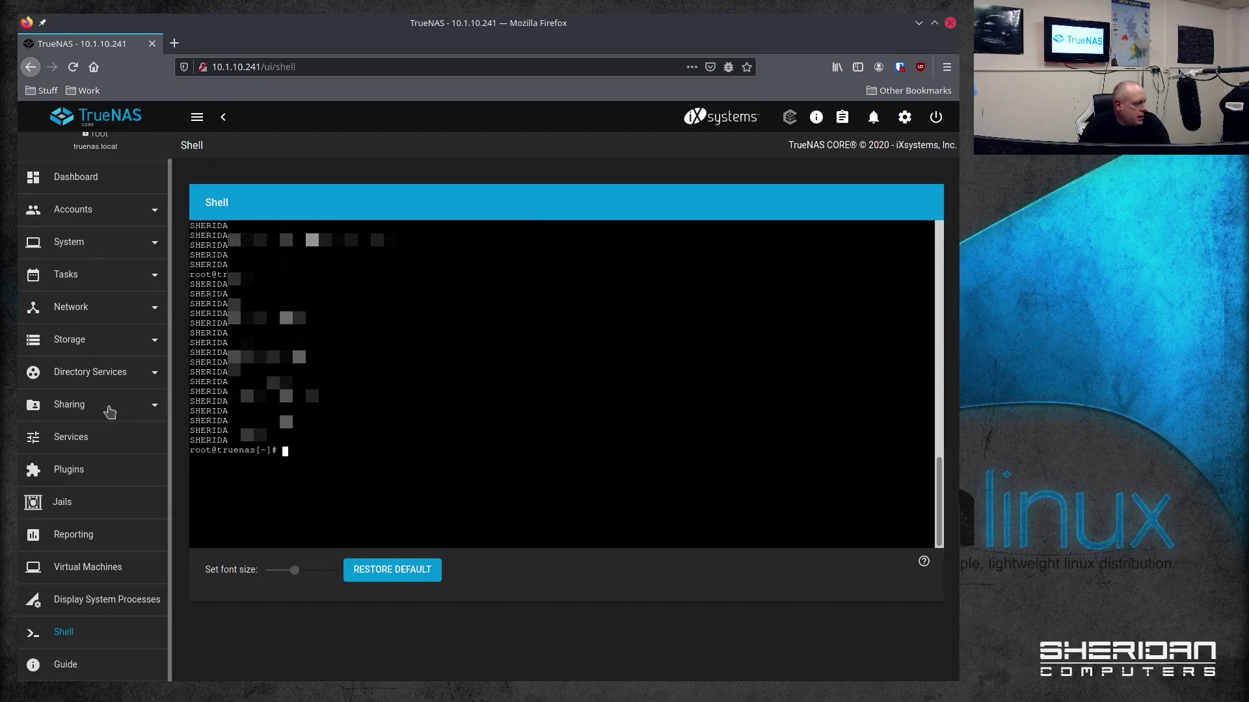
- Glance at the SMB shares list, then begin creating a new pool with disks ada0 and ada1
left_click(108, 410)
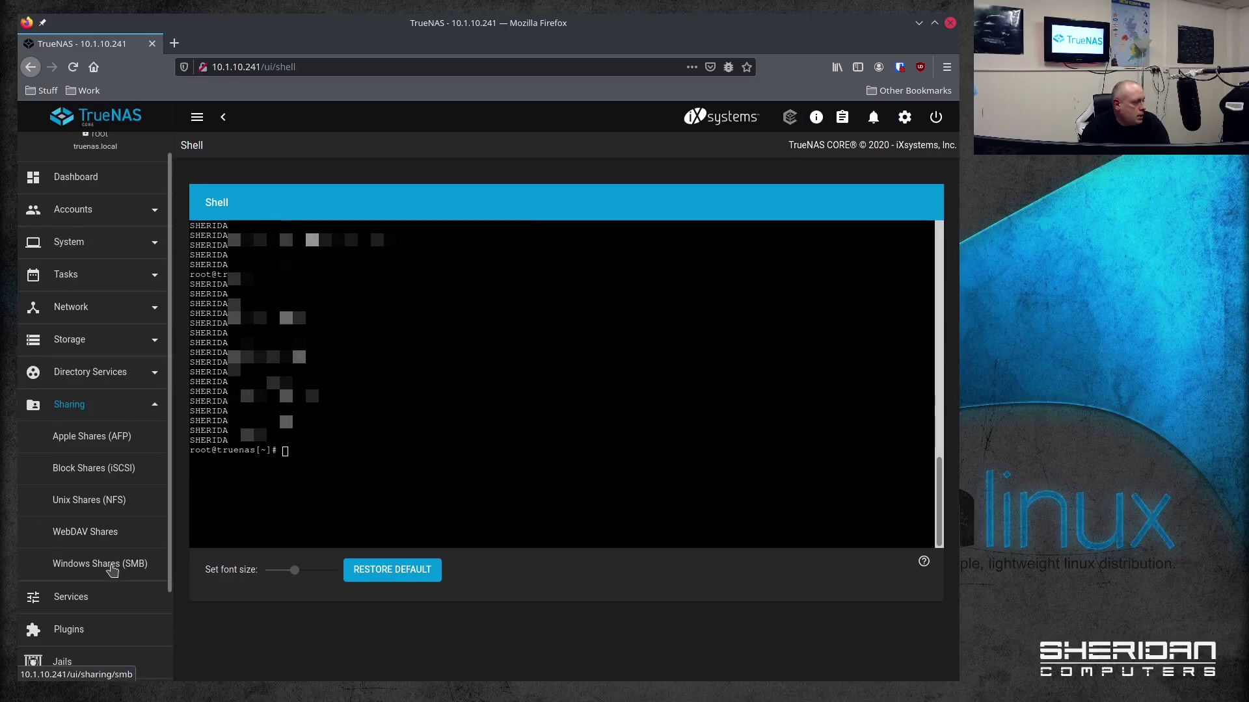
left_click(111, 570)
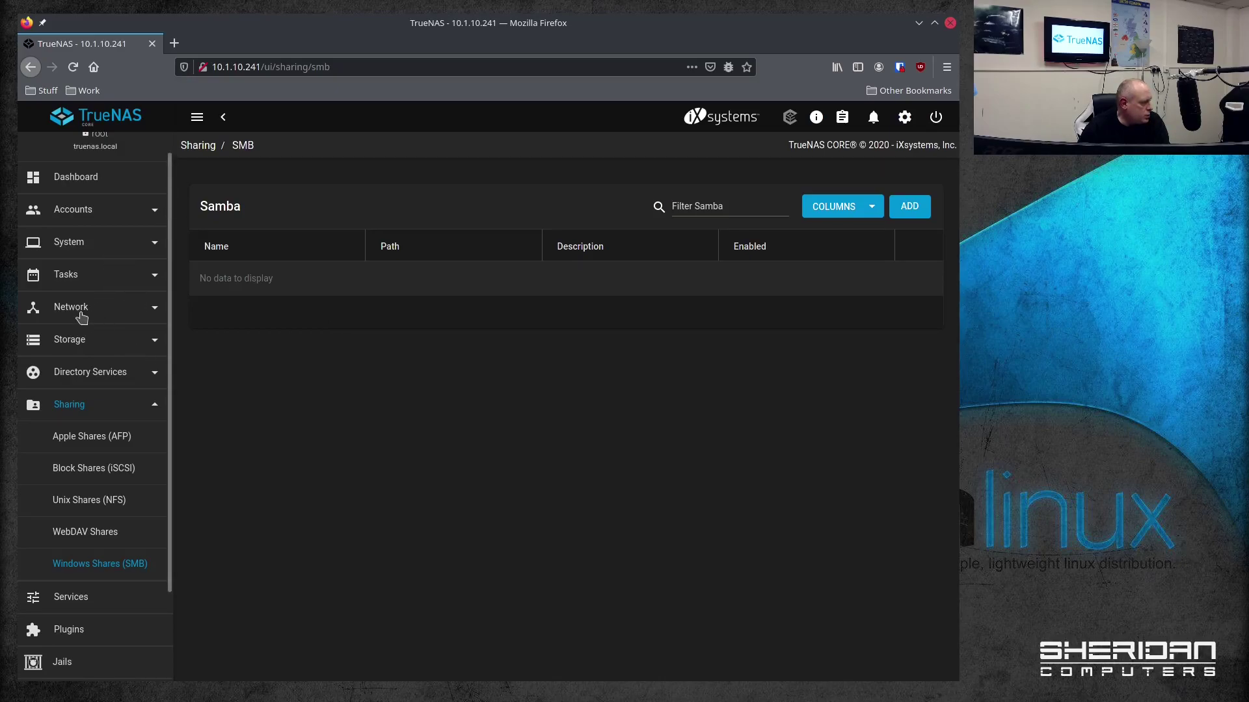
left_click(140, 342)
left_click(106, 372)
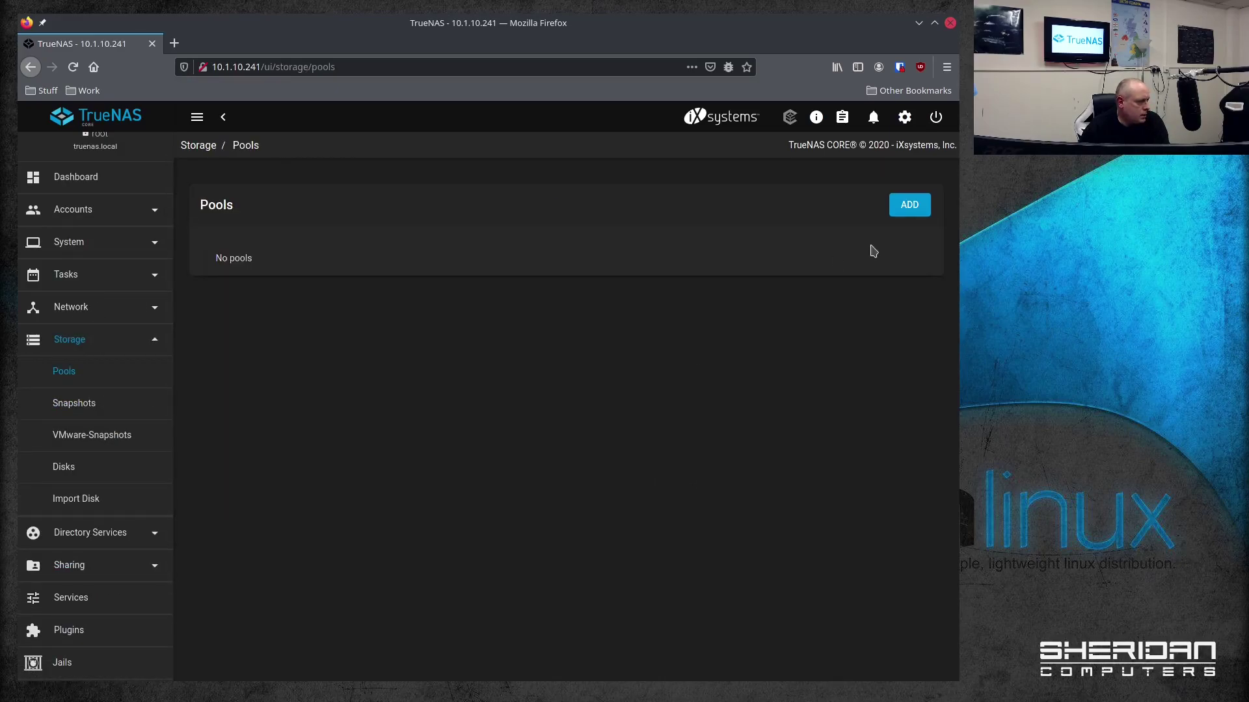
left_click(906, 209)
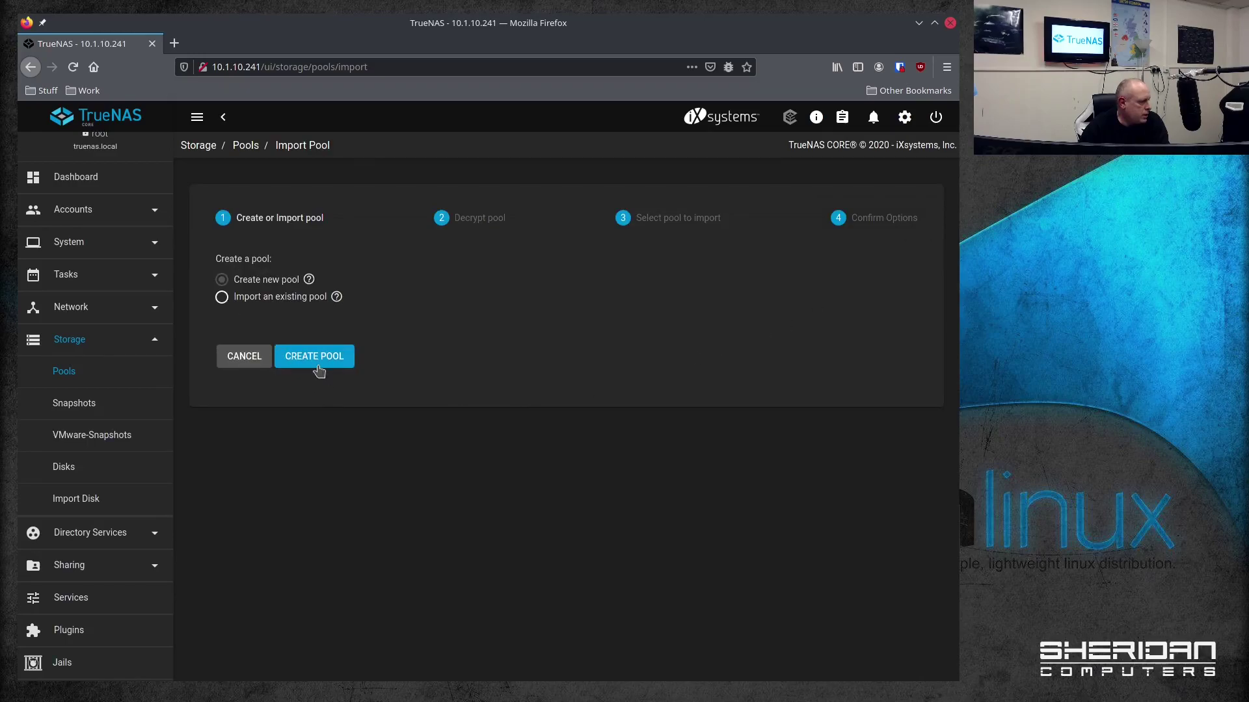
left_click(322, 368)
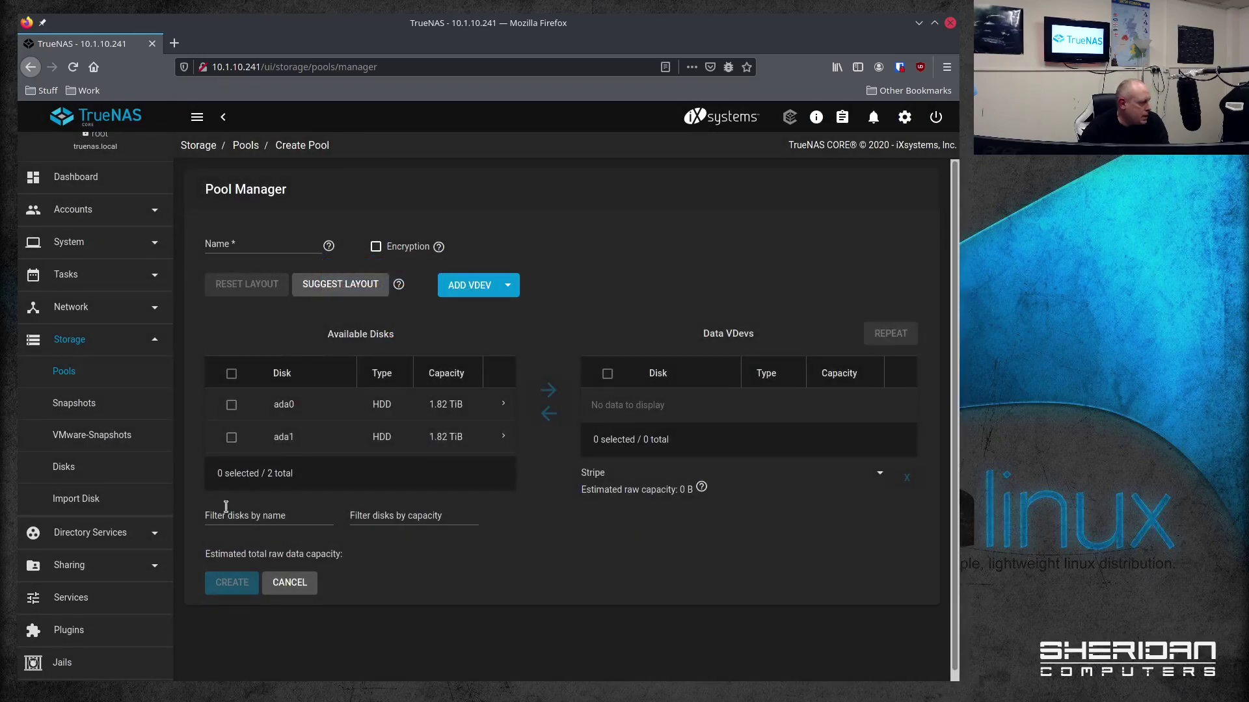
left_click(231, 404)
left_click(231, 437)
- Name the pool tank, put both disks in the data vdev, and confirm creation
left_click(264, 241)
type("tank")
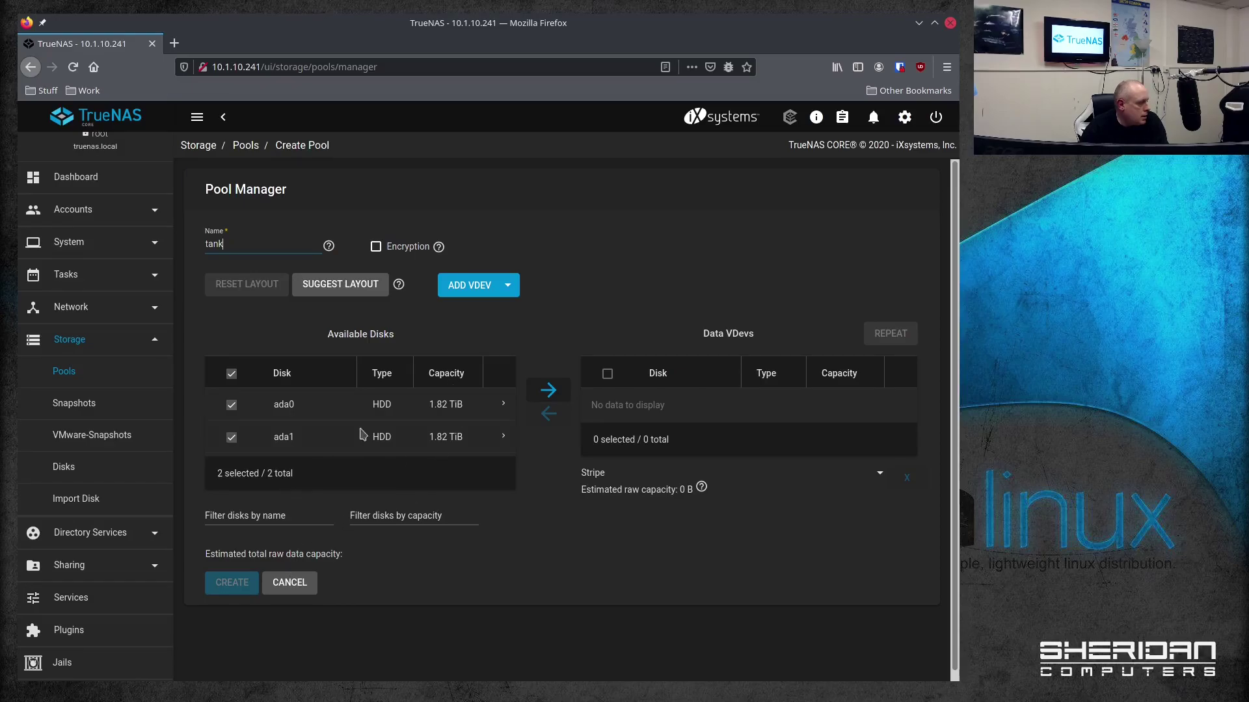
left_click(548, 390)
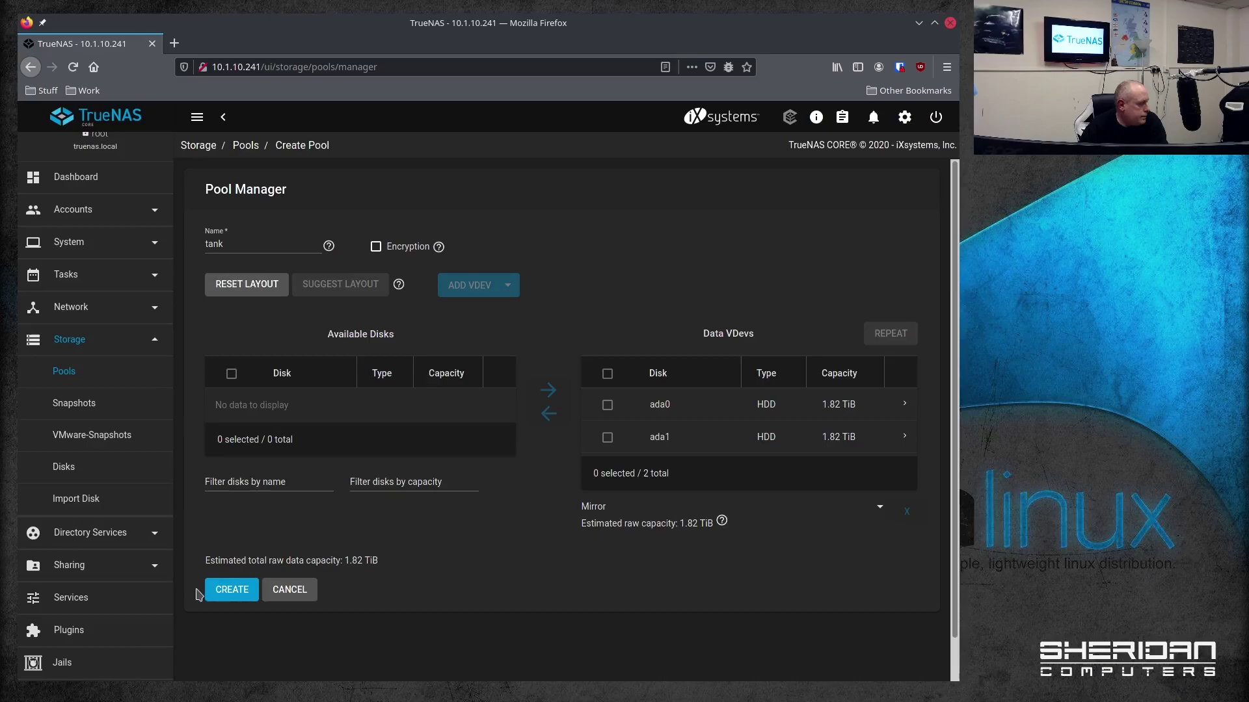
left_click(224, 594)
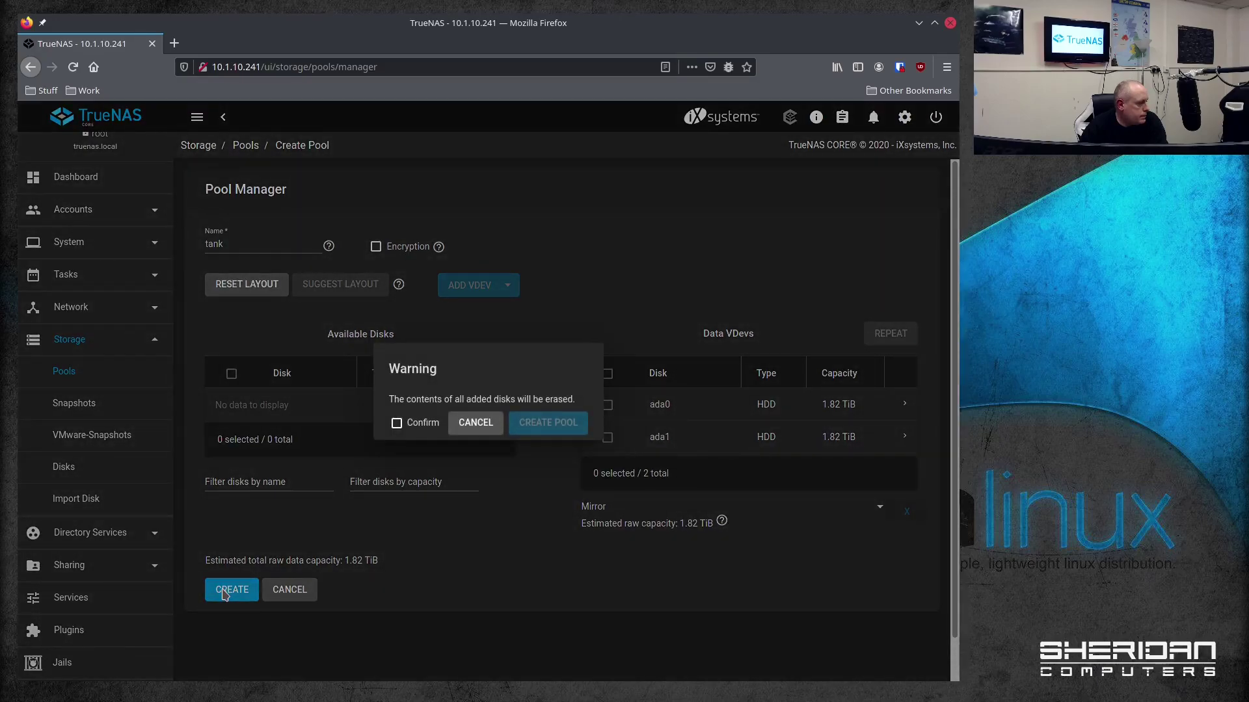
left_click(417, 428)
left_click(546, 430)
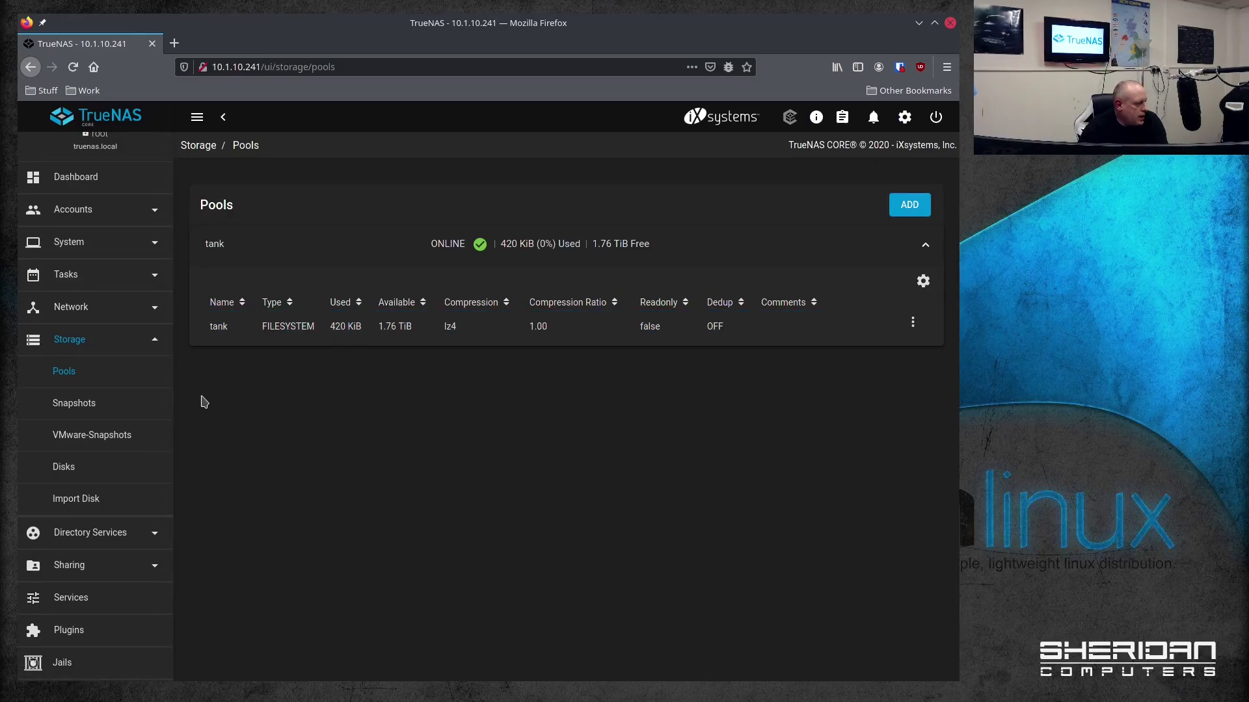
- Add a 'software' dataset under tank, commented 'software share', with atime off and SMB share type
left_click(913, 325)
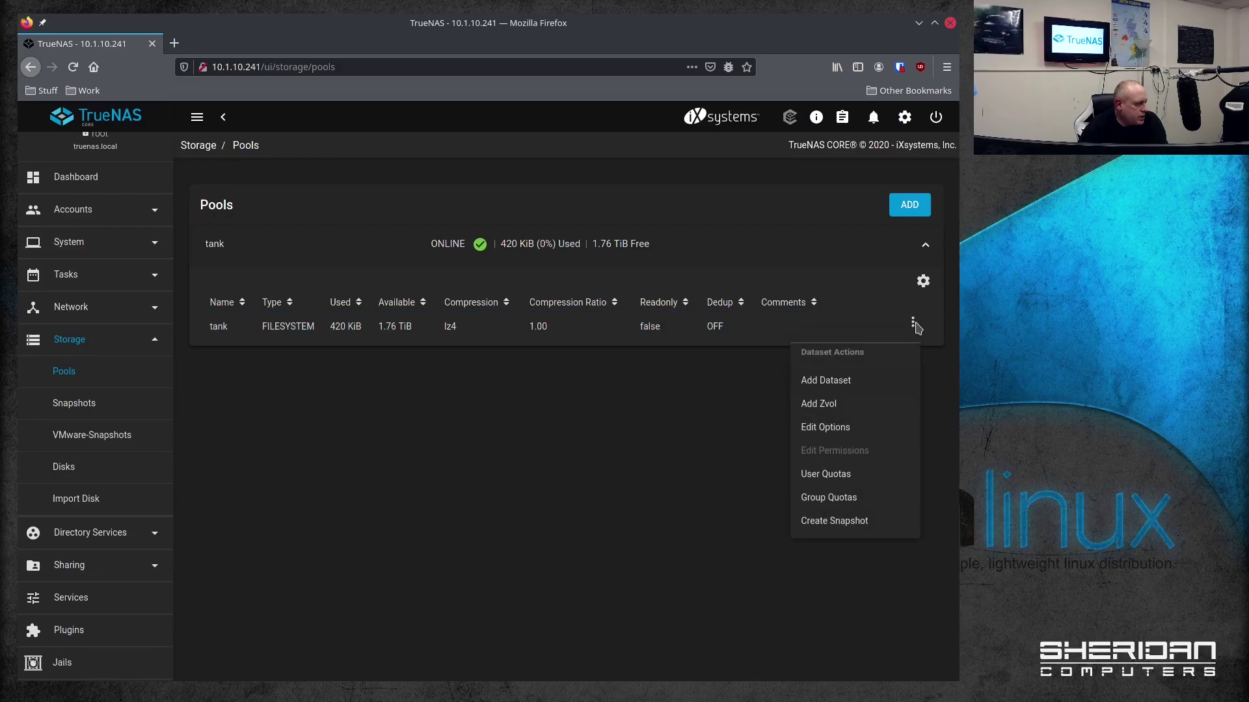
left_click(844, 381)
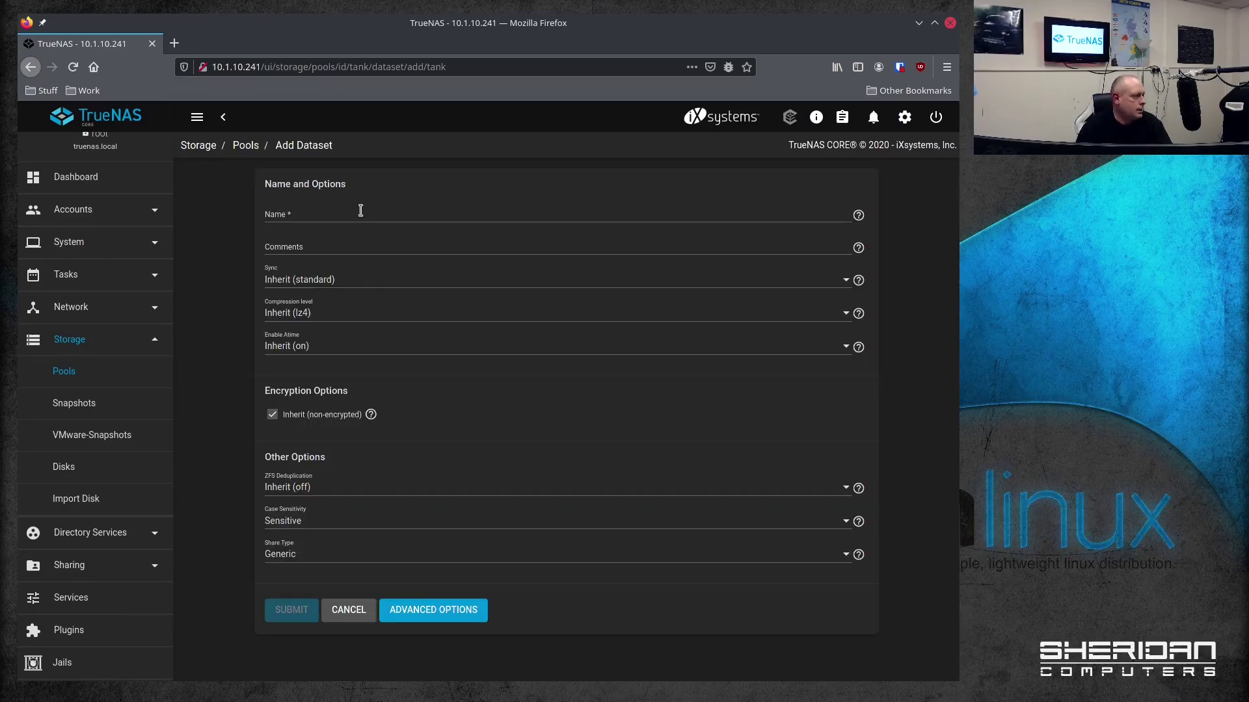
left_click(365, 212)
type("software")
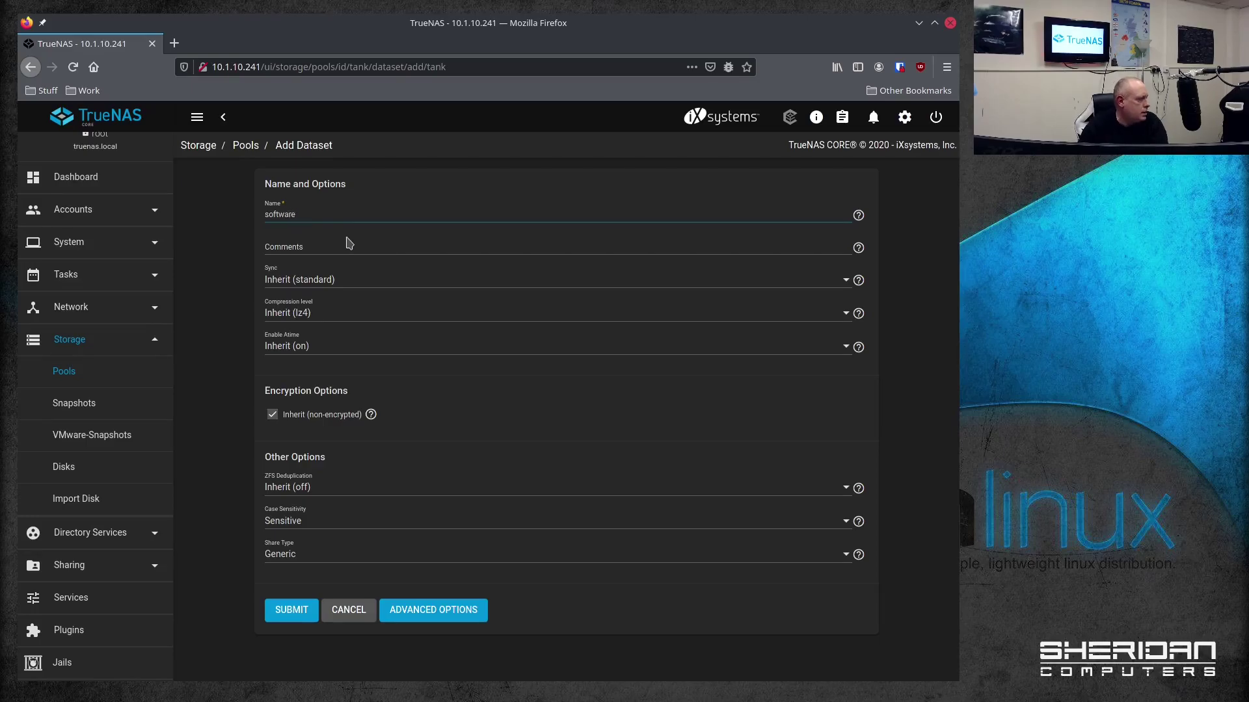
left_click(345, 244)
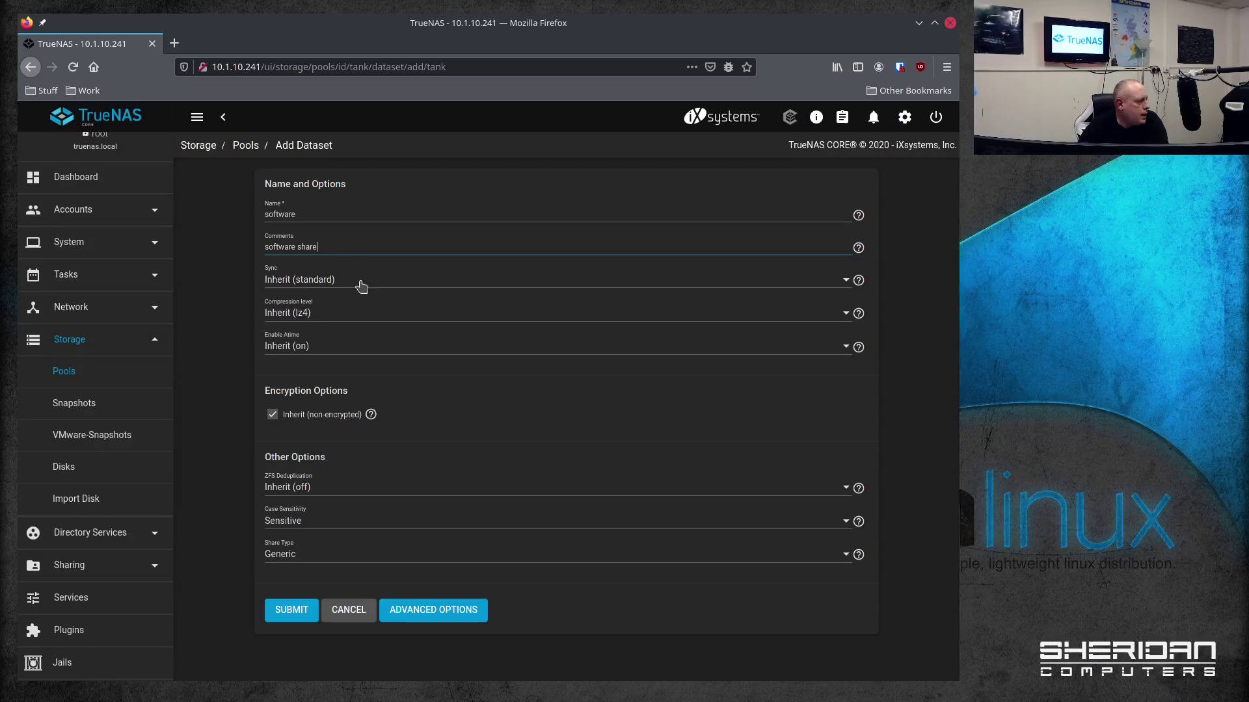
left_click(427, 351)
left_click(404, 410)
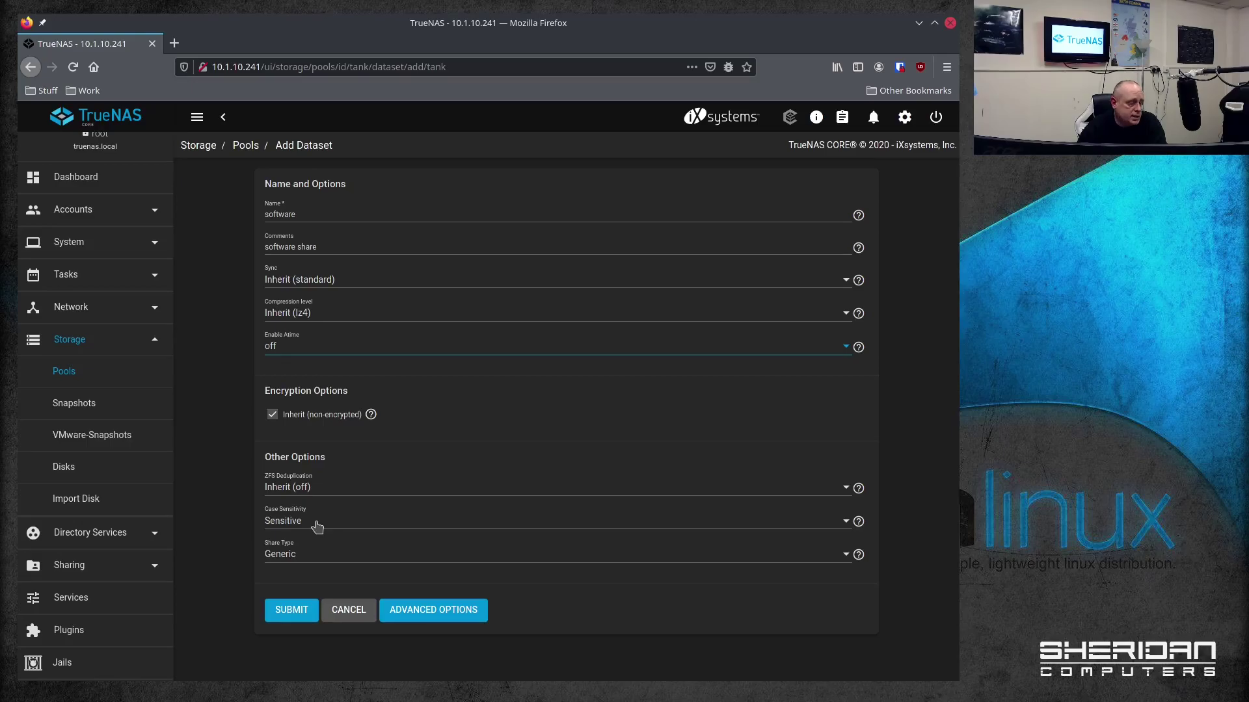
left_click(286, 555)
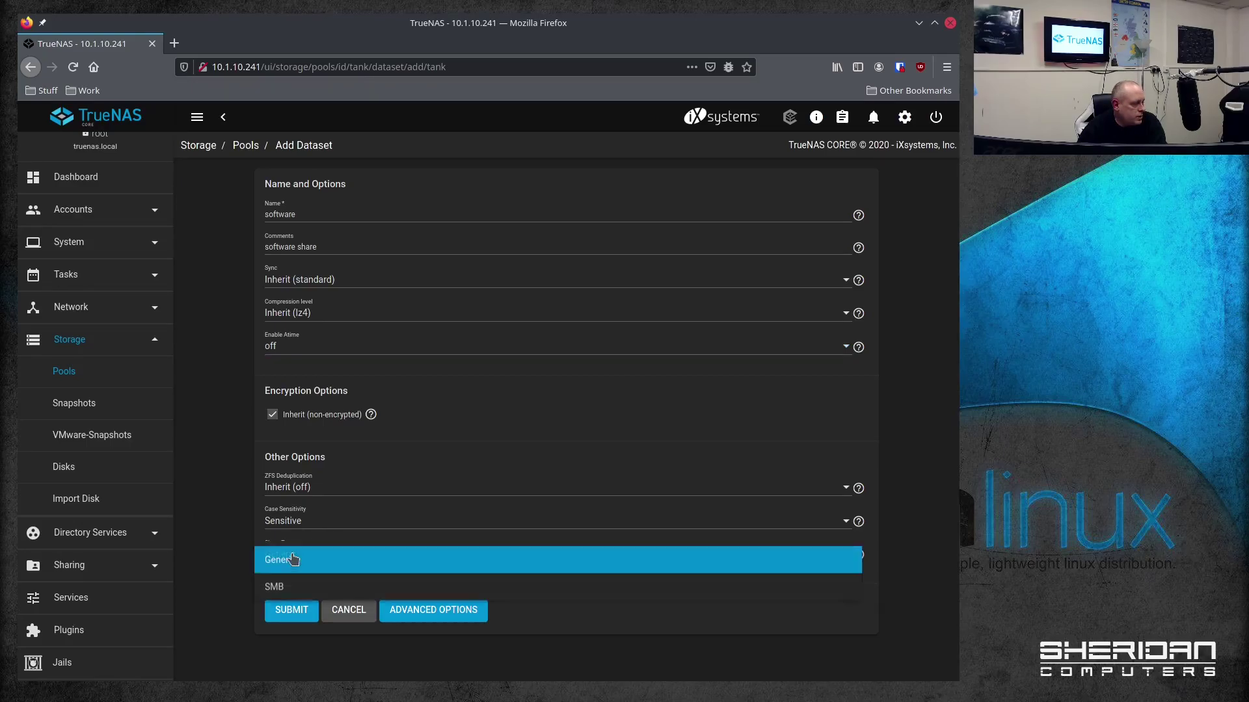
left_click(300, 588)
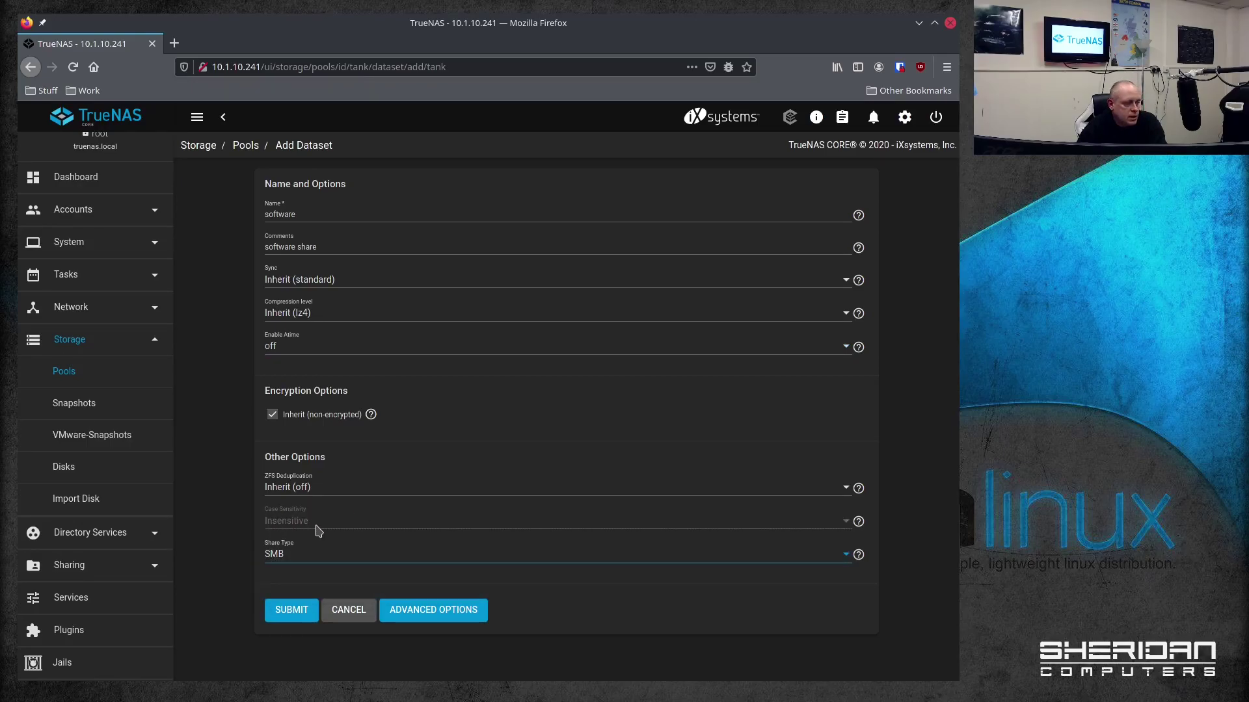
left_click(291, 610)
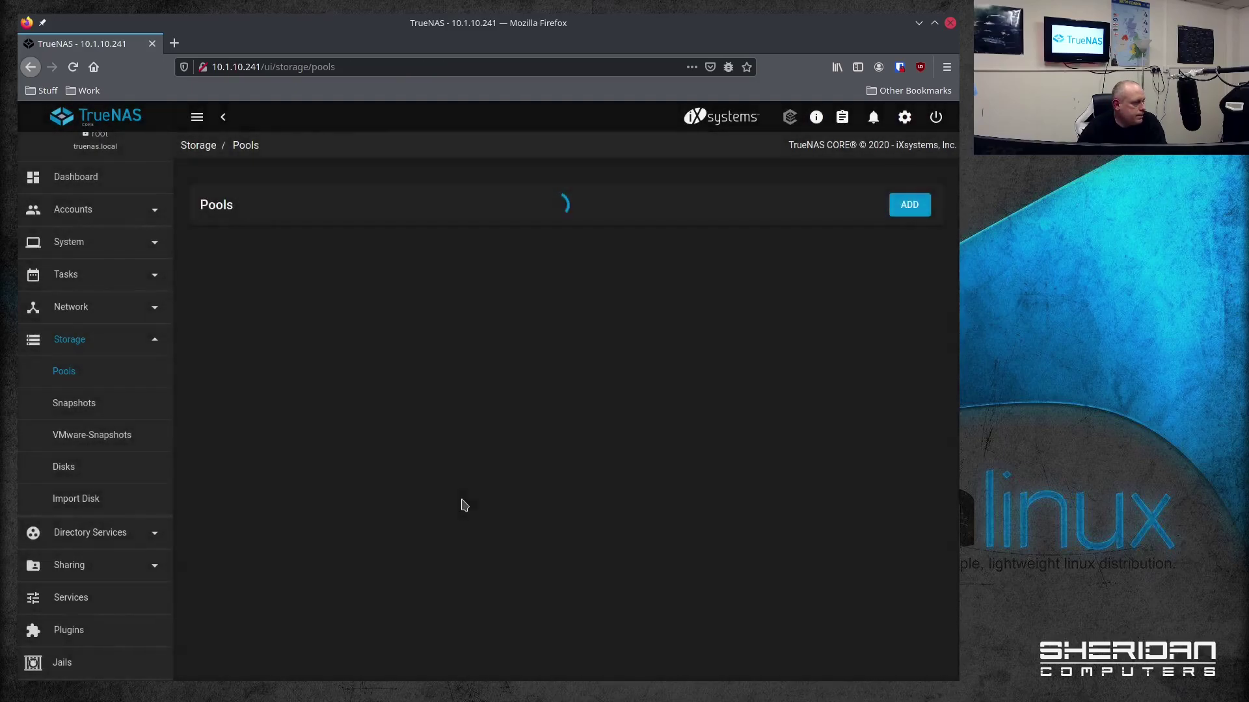
left_click(256, 347)
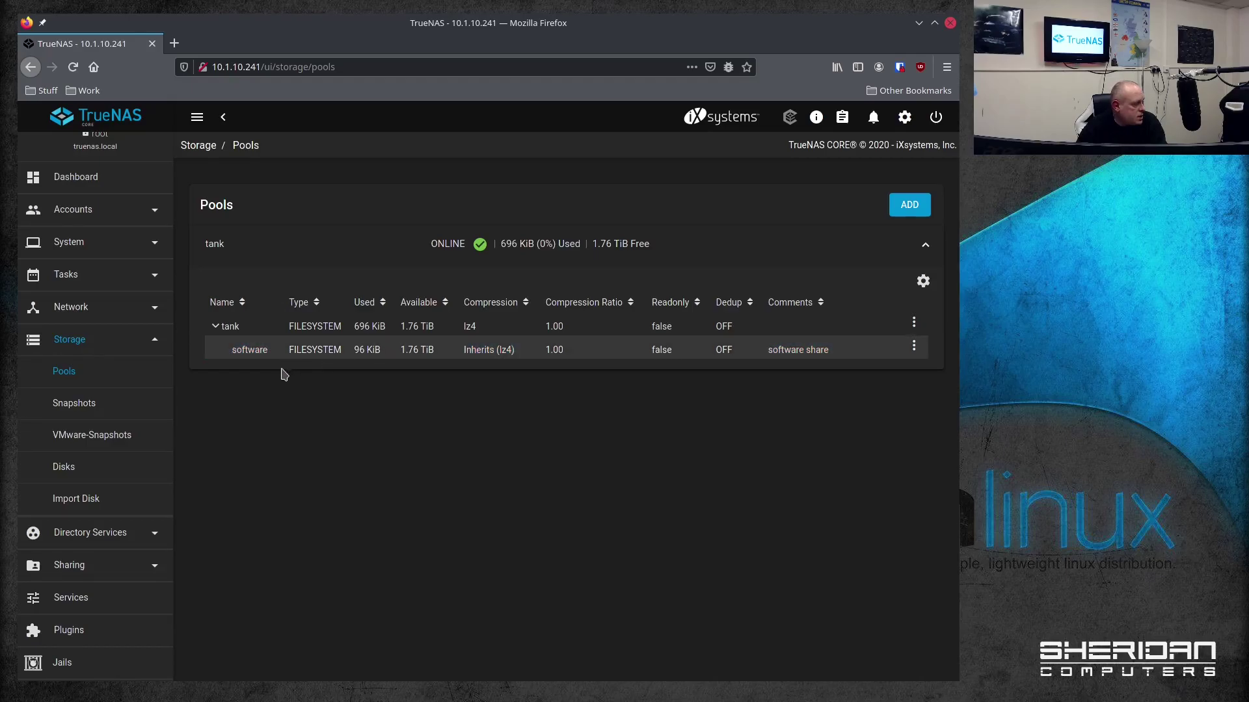
- Add a Windows SMB share with path /mnt/tank/software
left_click(121, 566)
left_click(129, 565)
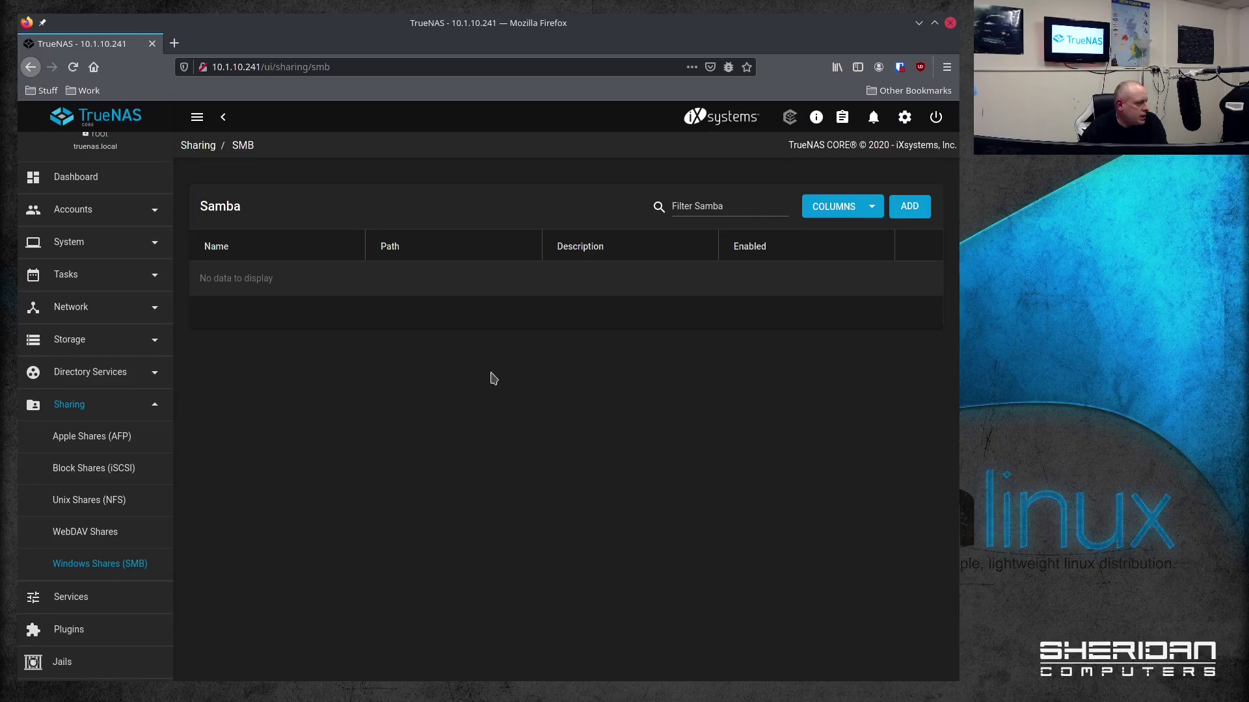
left_click(911, 207)
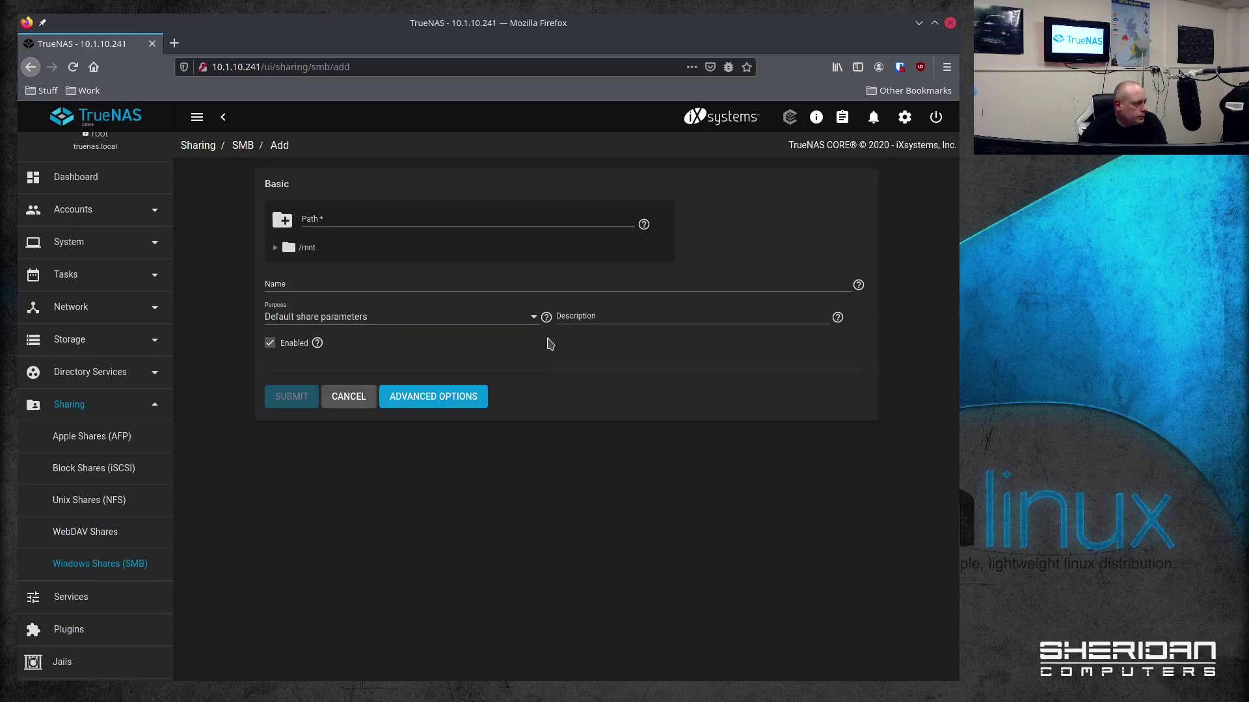
left_click(275, 248)
left_click(289, 268)
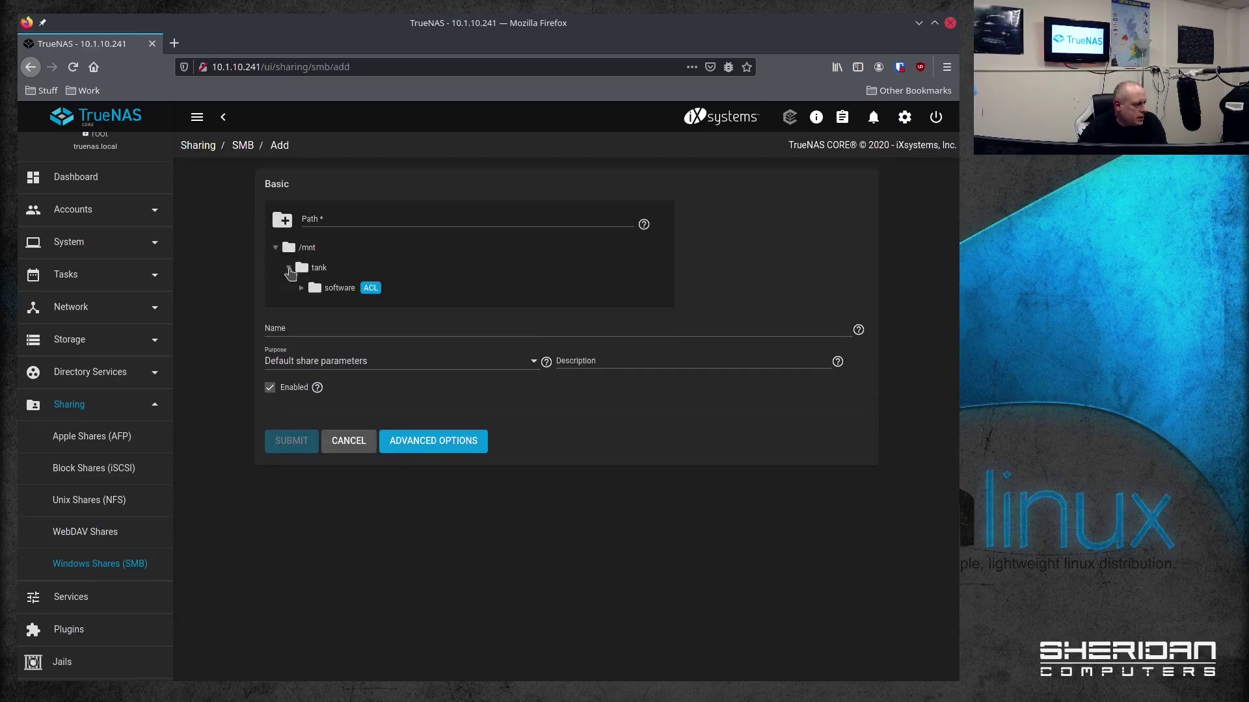
left_click(335, 290)
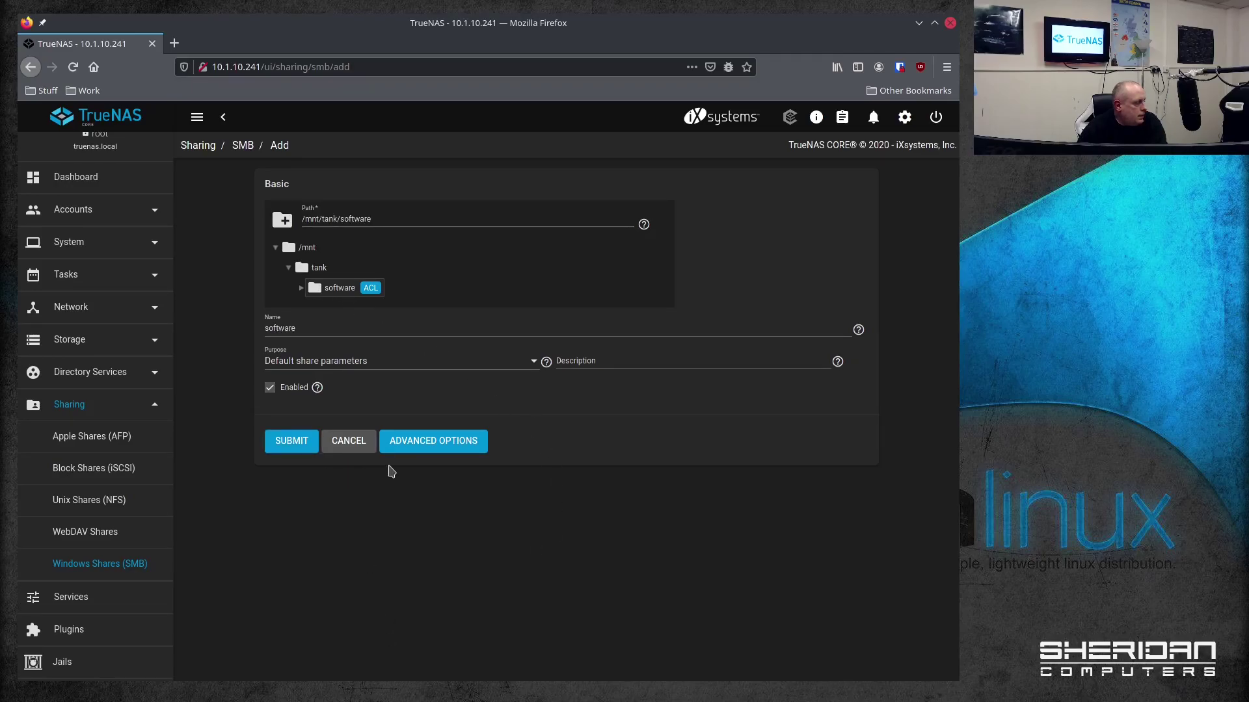
left_click(292, 449)
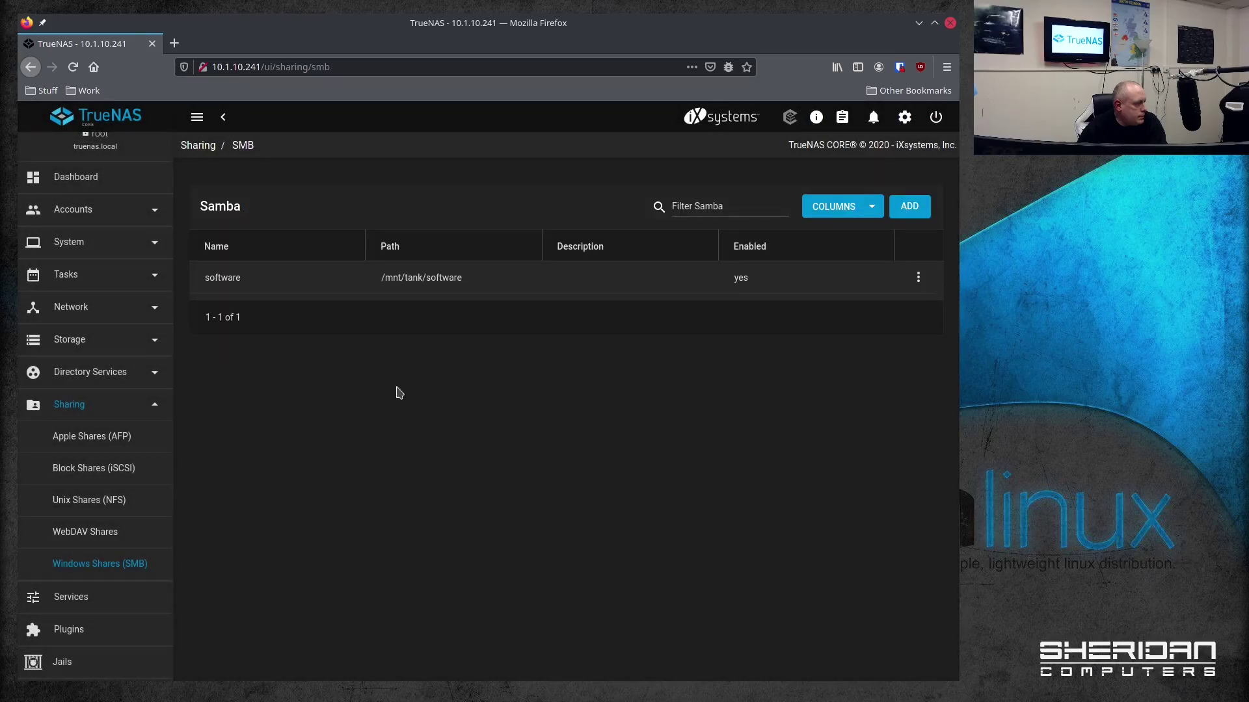
left_click(918, 279)
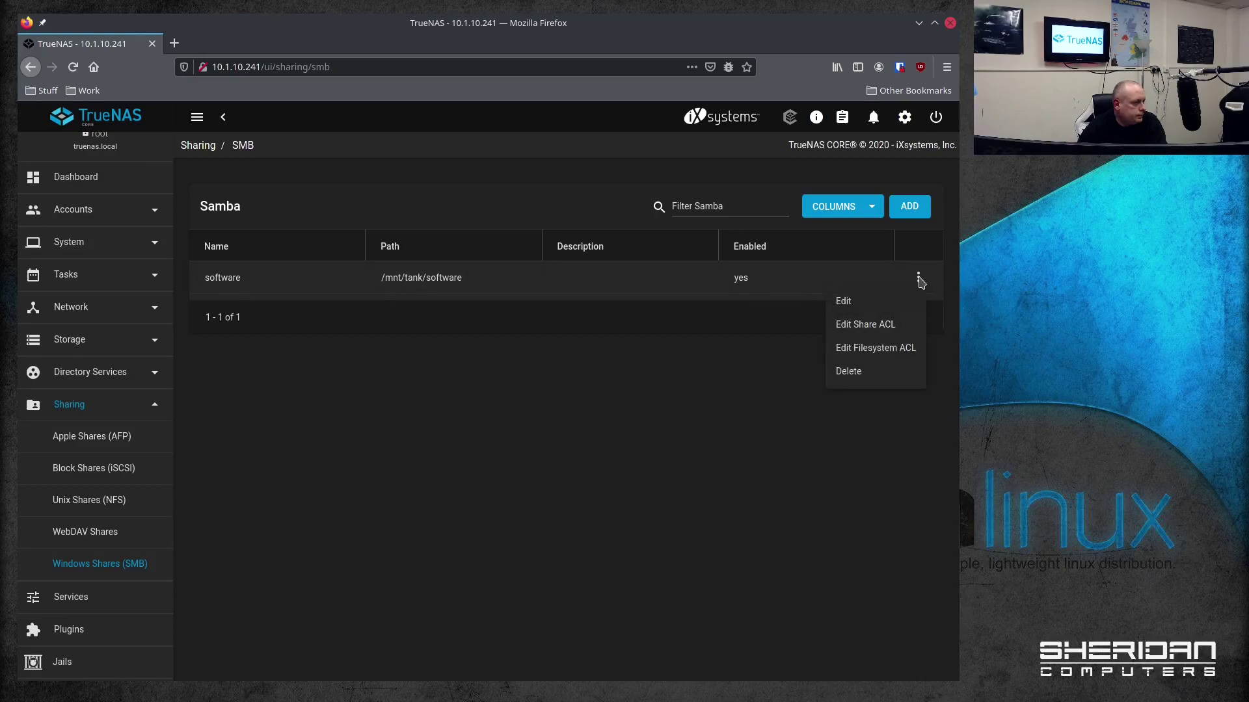
left_click(907, 326)
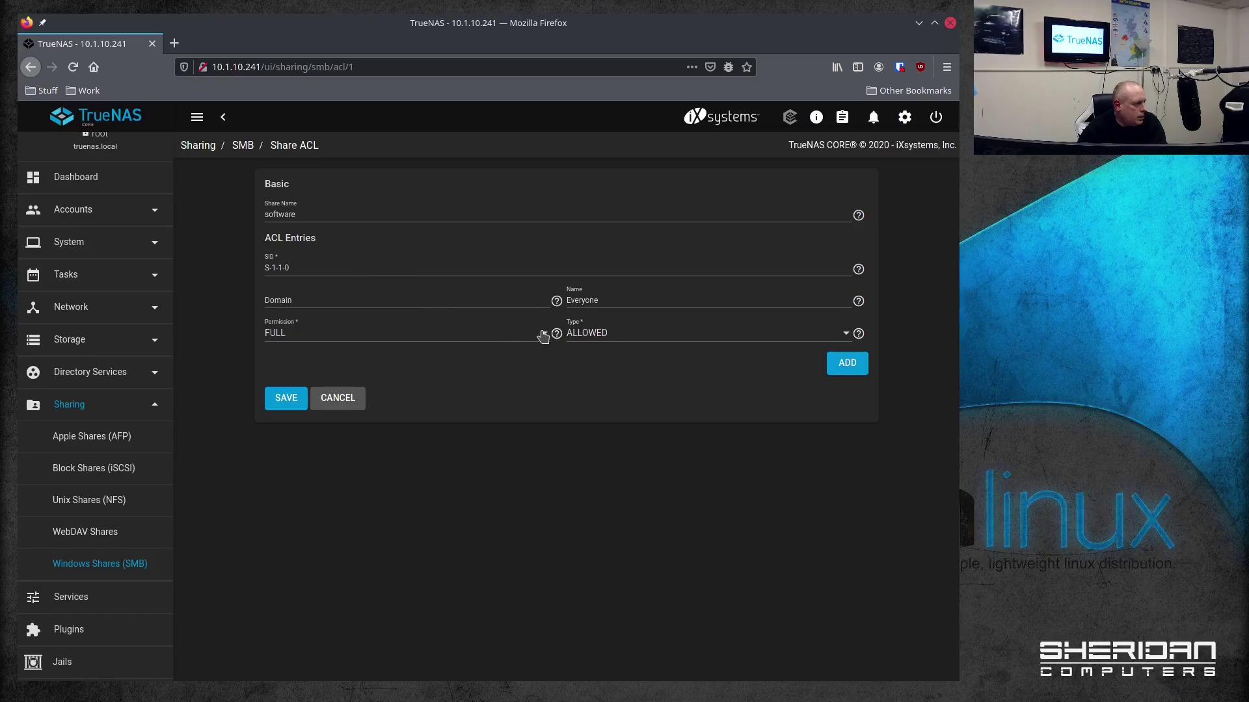
left_click(543, 334)
left_click(546, 338)
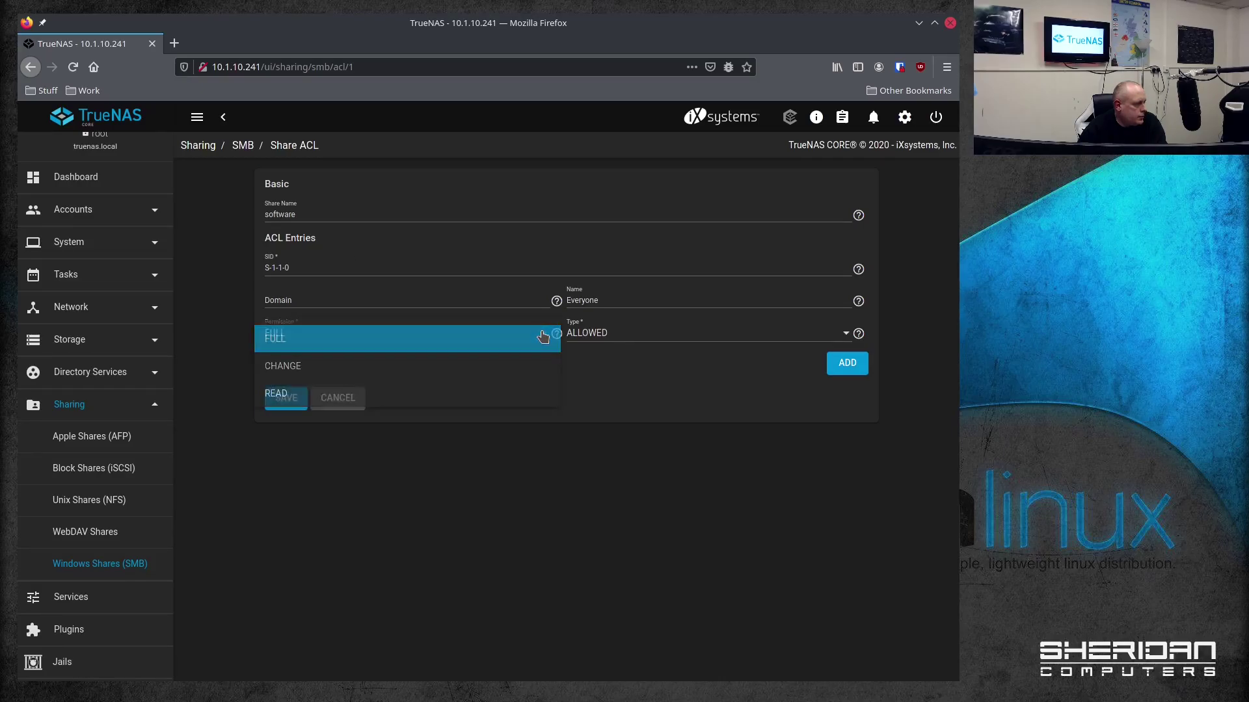
left_click(679, 300)
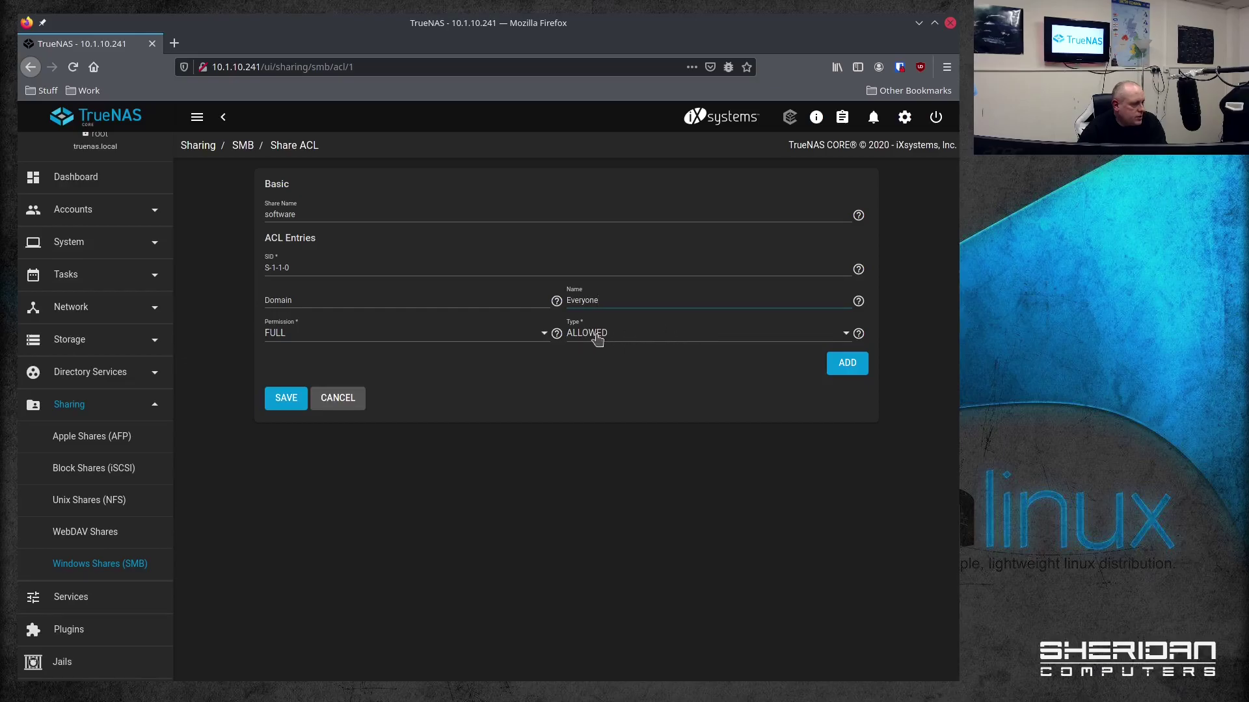
left_click(290, 398)
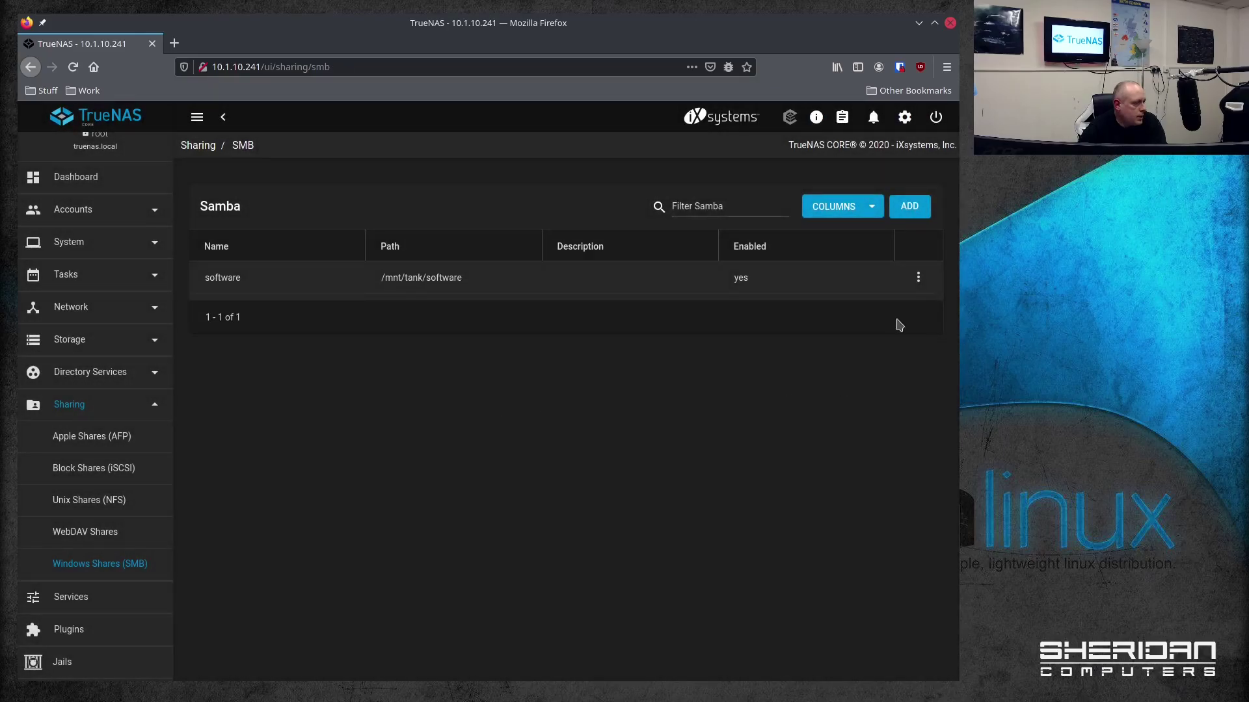
- Open the software dataset's filesystem ACL and apply the RESTRICTED preset
left_click(917, 278)
left_click(892, 346)
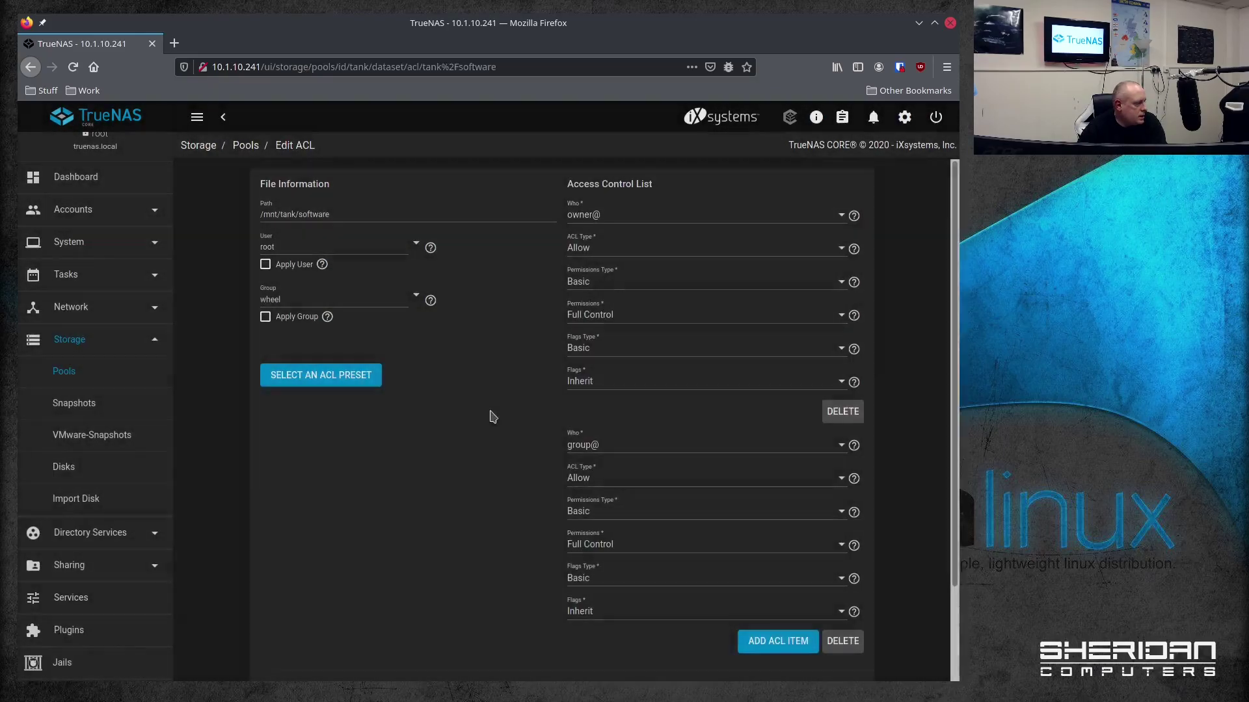
left_click(348, 376)
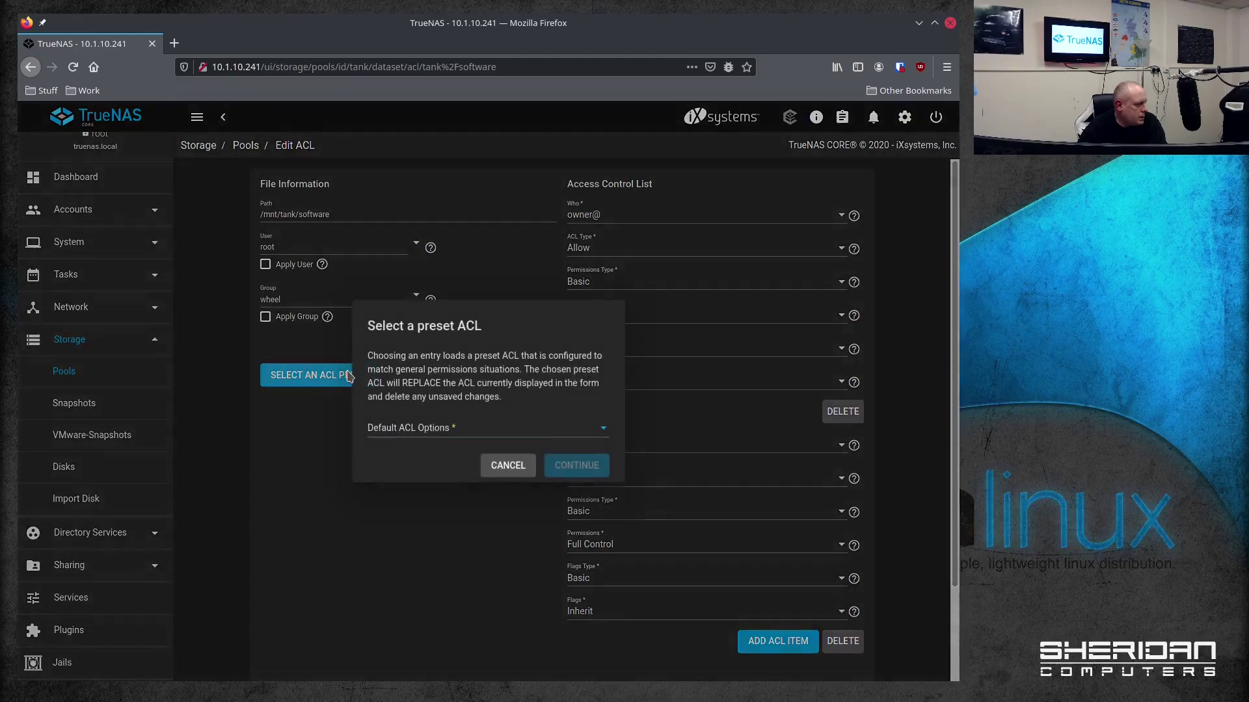
left_click(535, 429)
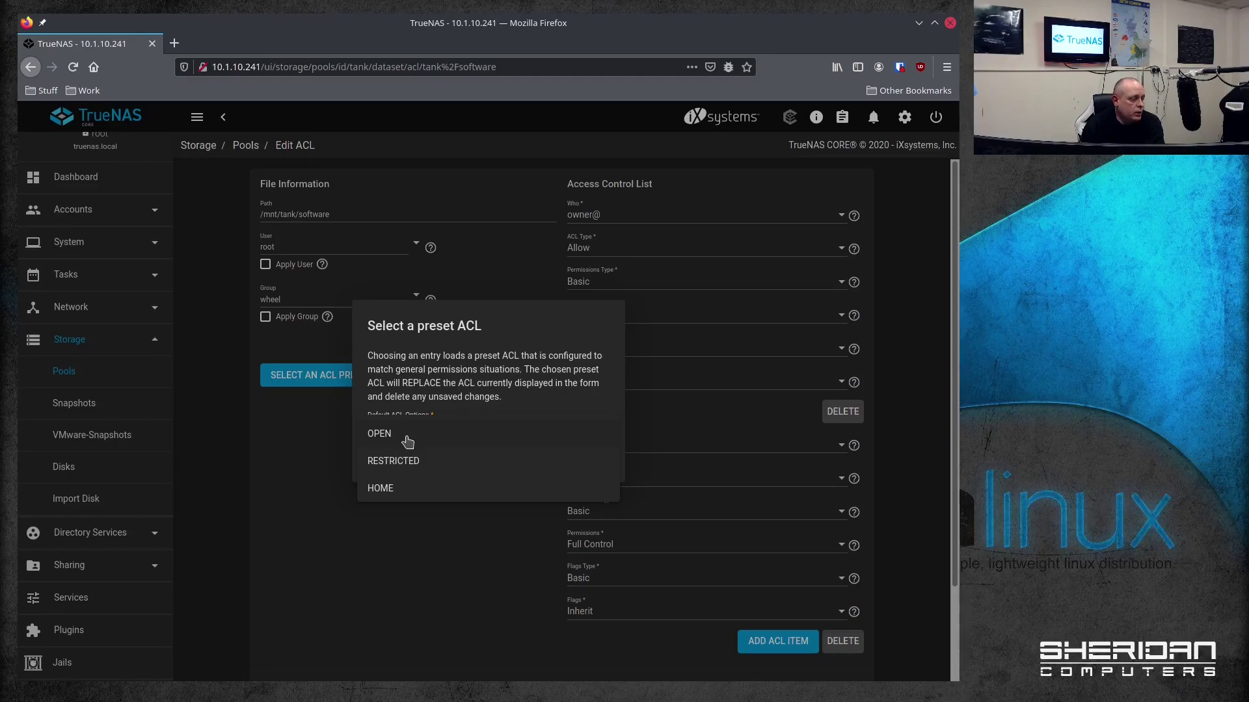
left_click(435, 462)
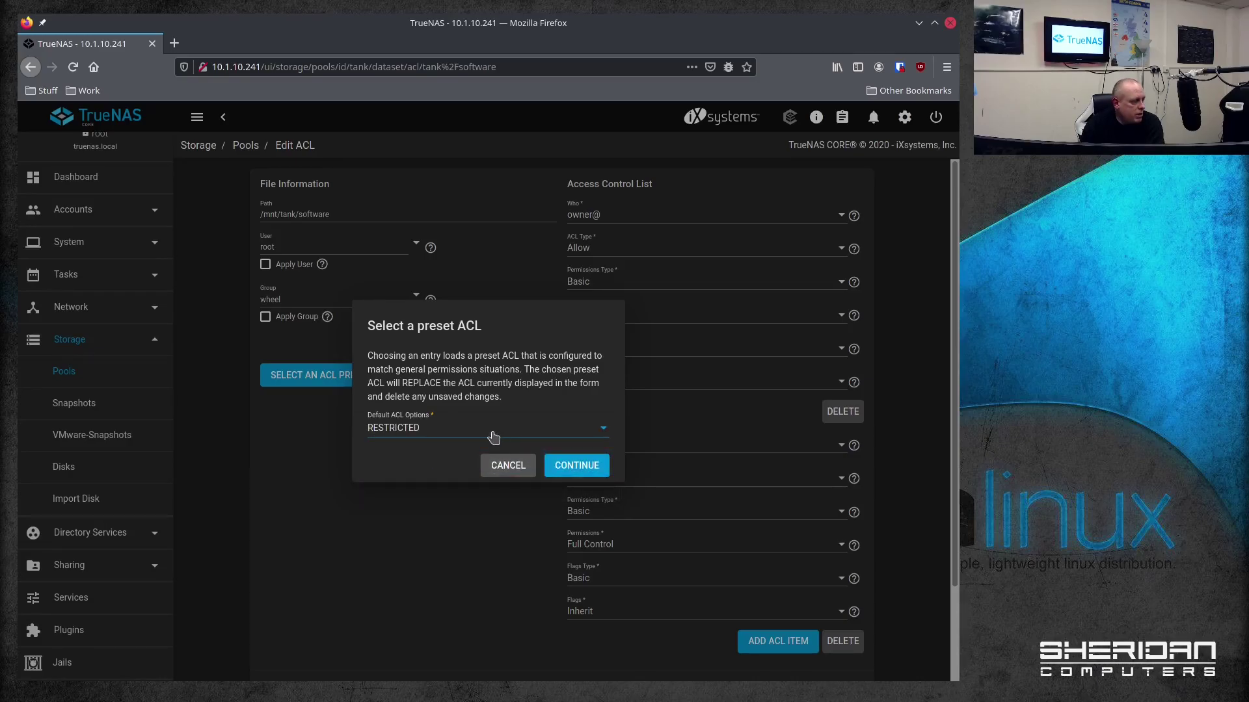
left_click(572, 467)
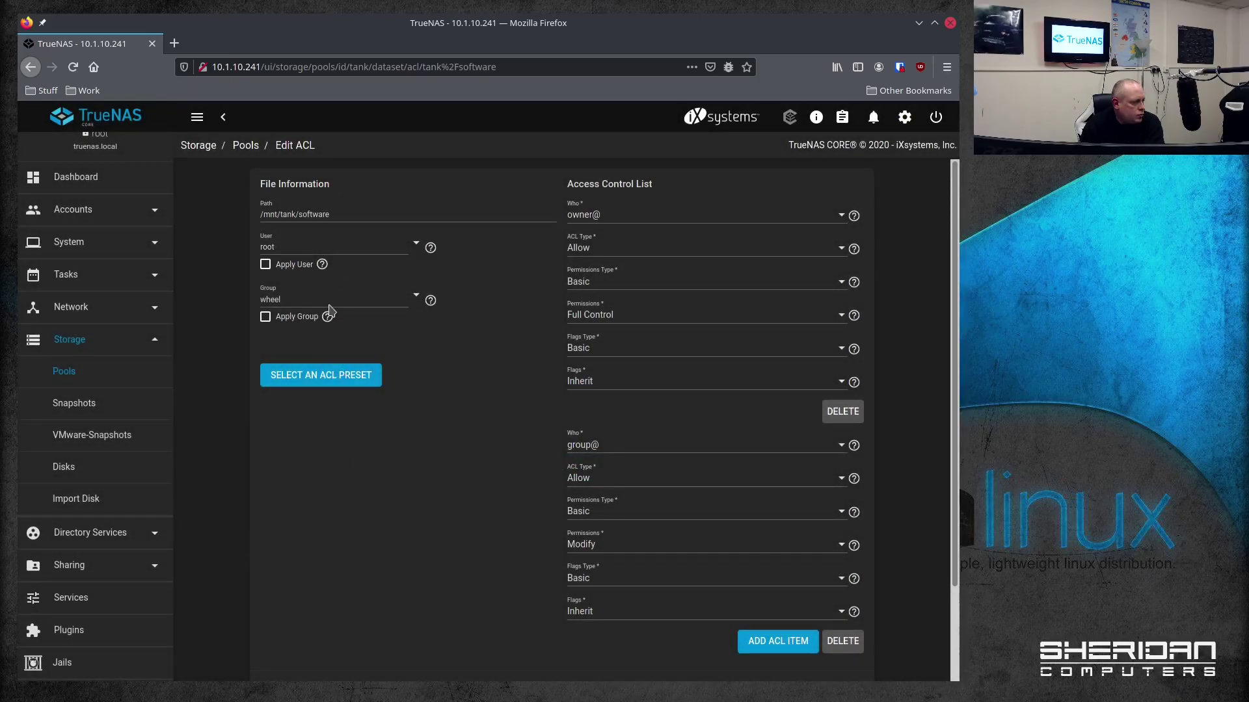
- Set the group to SHERIDAN\domain users, give group@ Full Control, and save the ACL
left_click(416, 296)
scroll(587, 390, "down", 5)
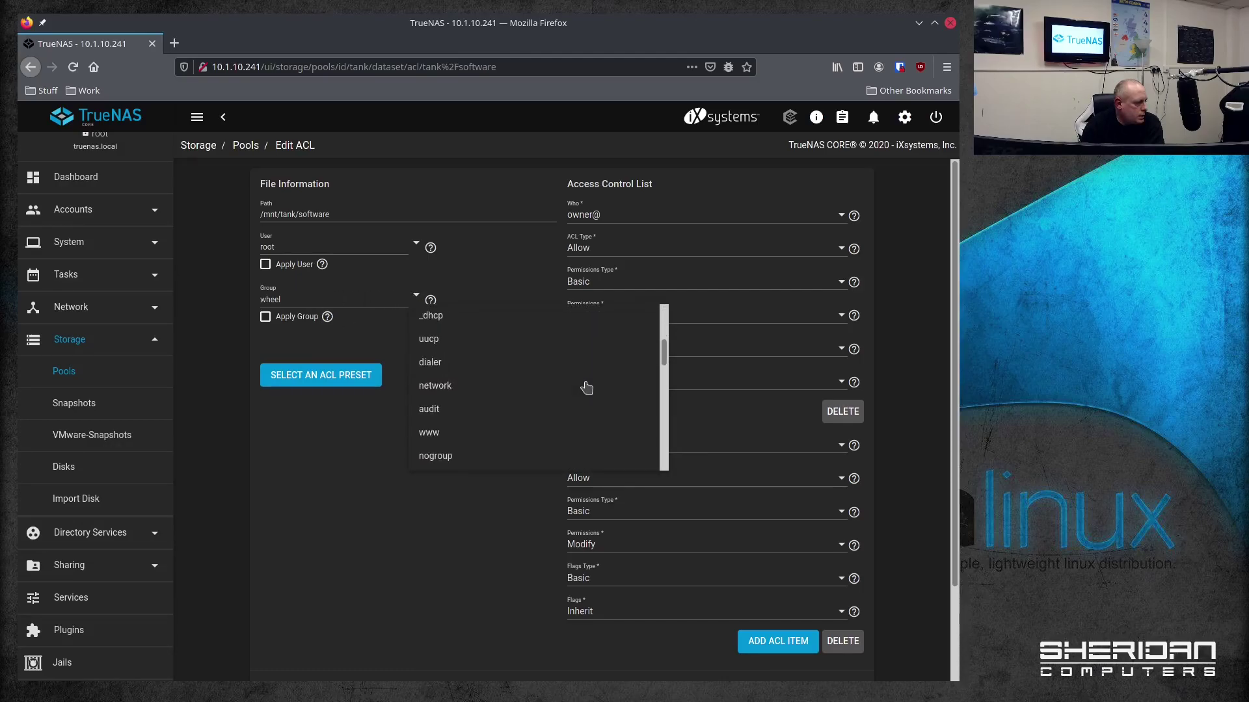
scroll(587, 388, "down", 8)
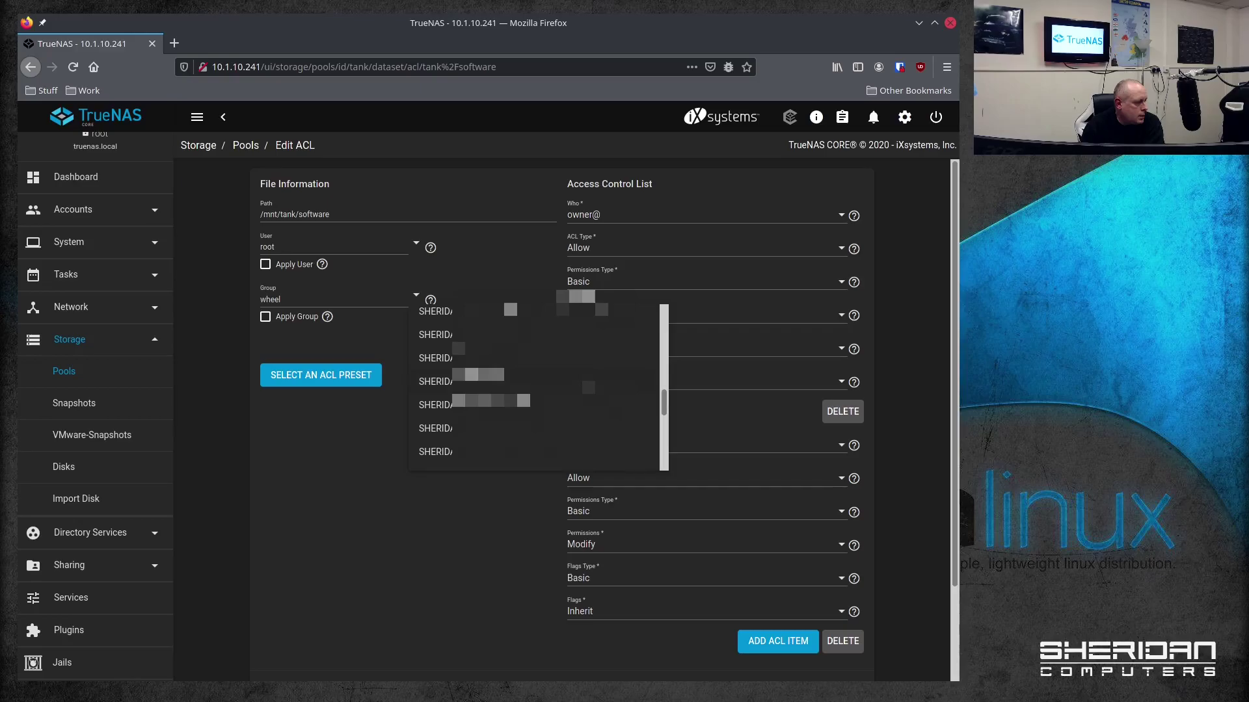
scroll(587, 388, "down", 2)
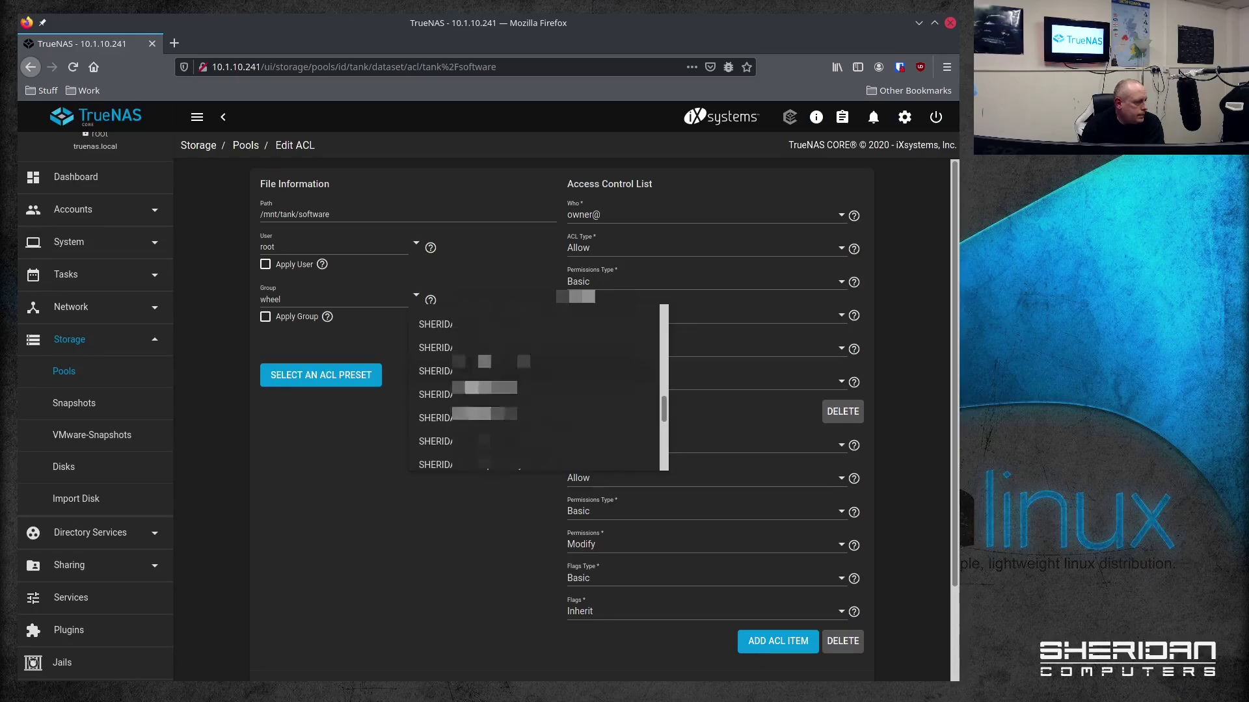
scroll(588, 388, "down", 1)
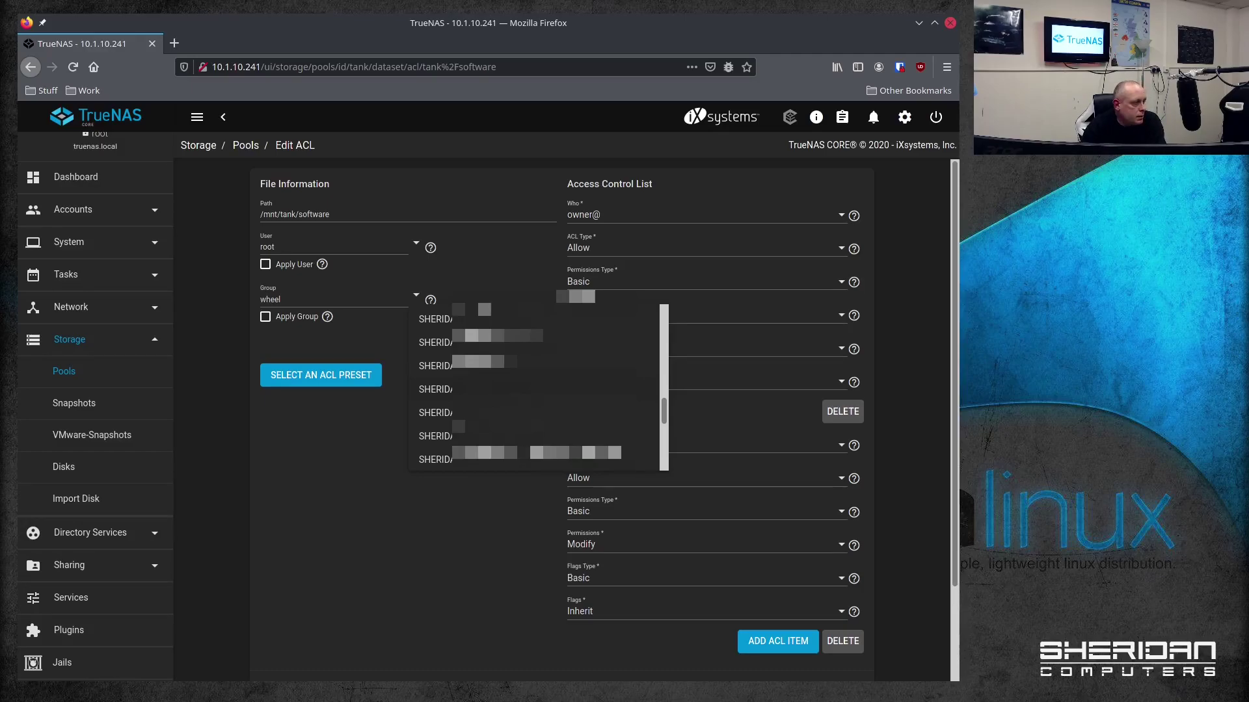
left_click(455, 389)
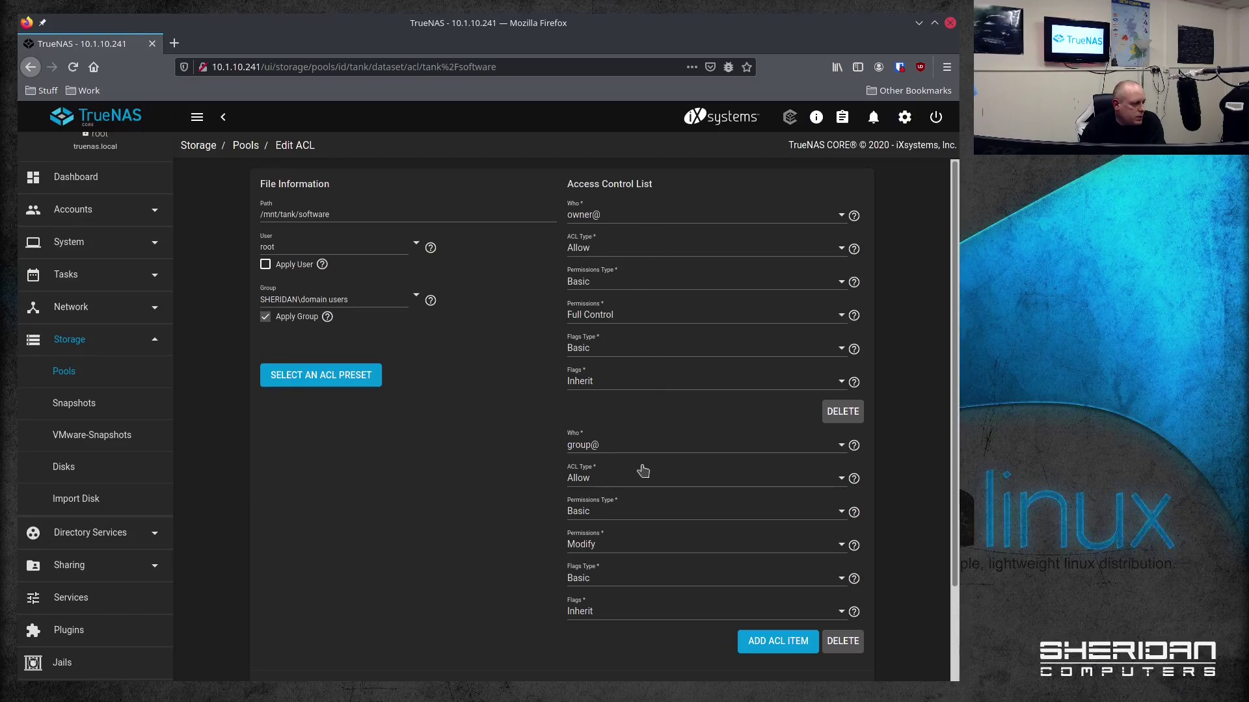
left_click(617, 546)
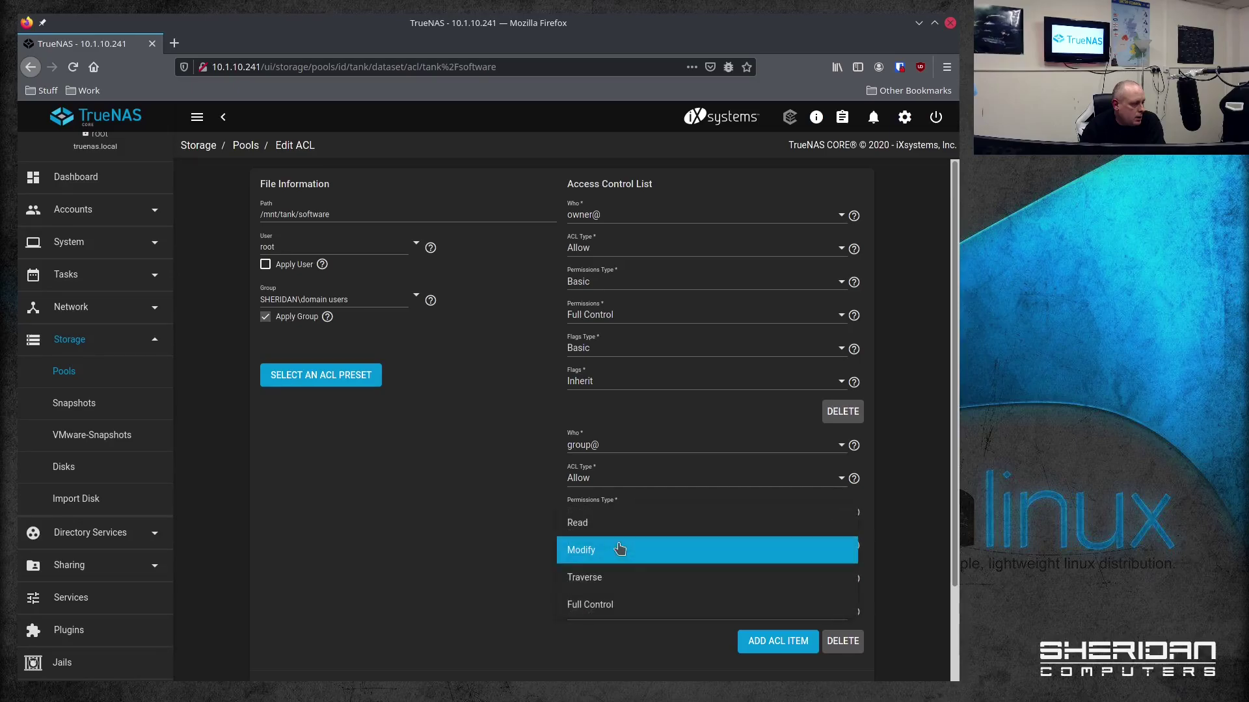
left_click(609, 606)
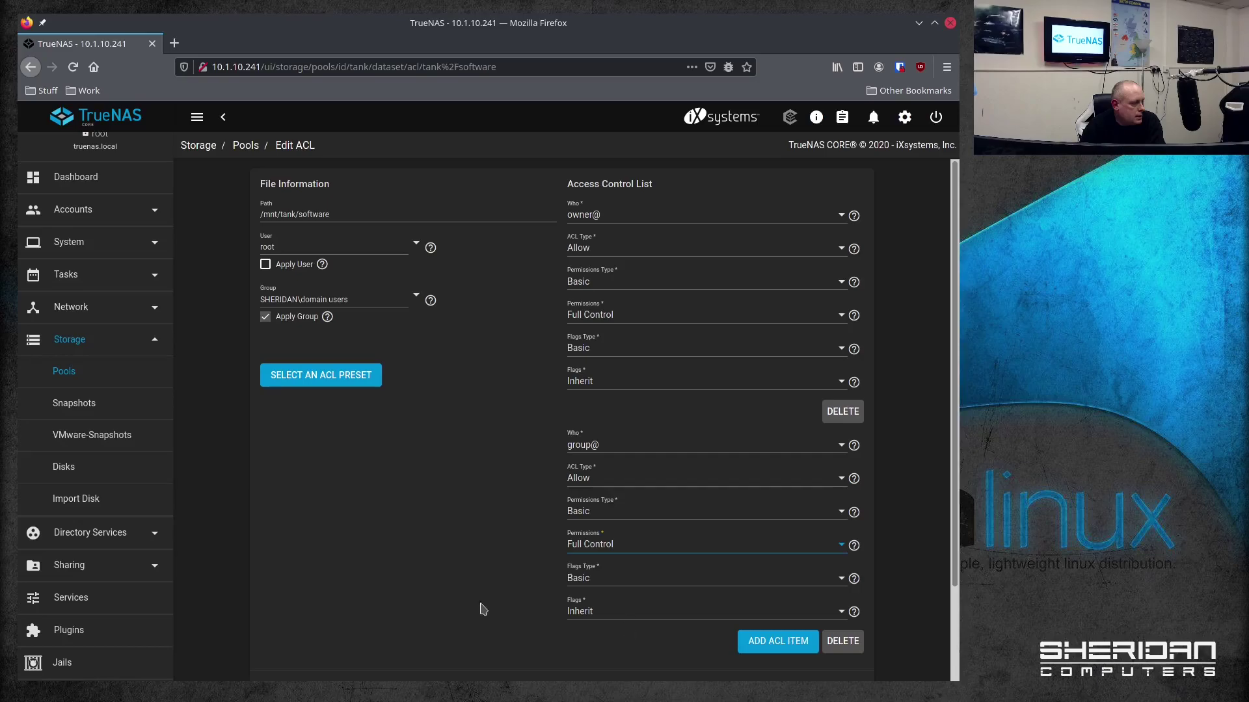
scroll(483, 519, "down", 2)
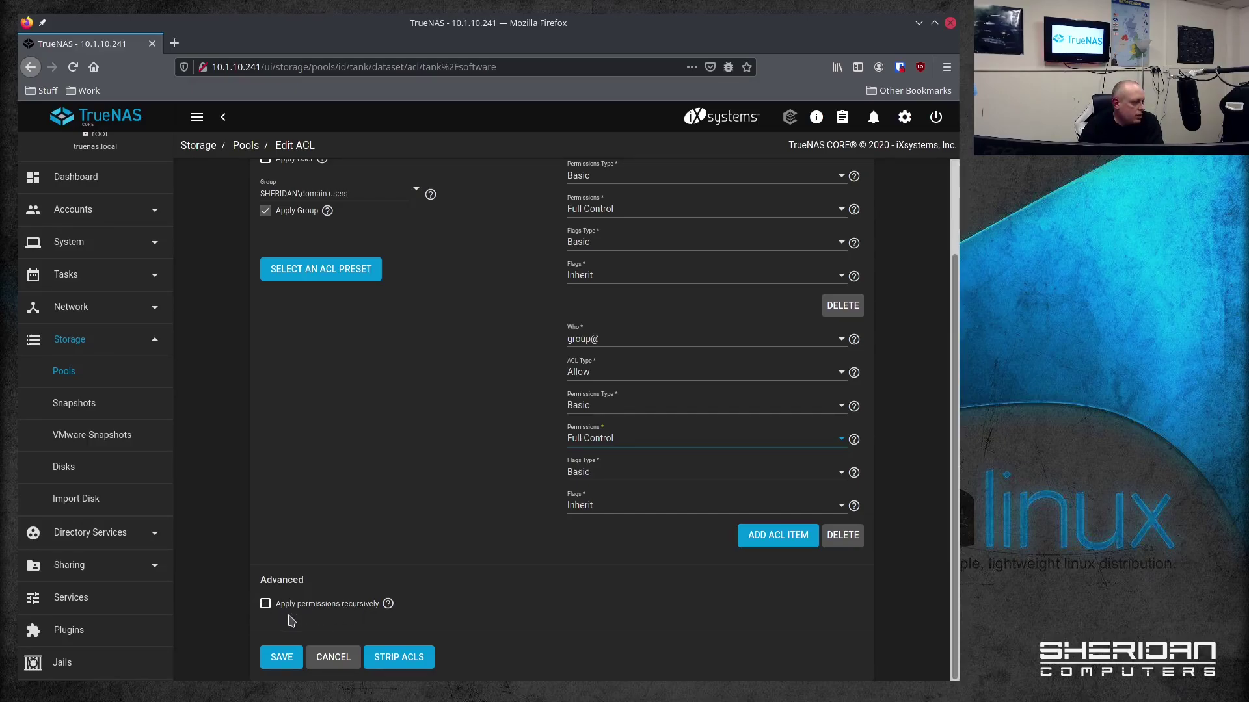
left_click(283, 658)
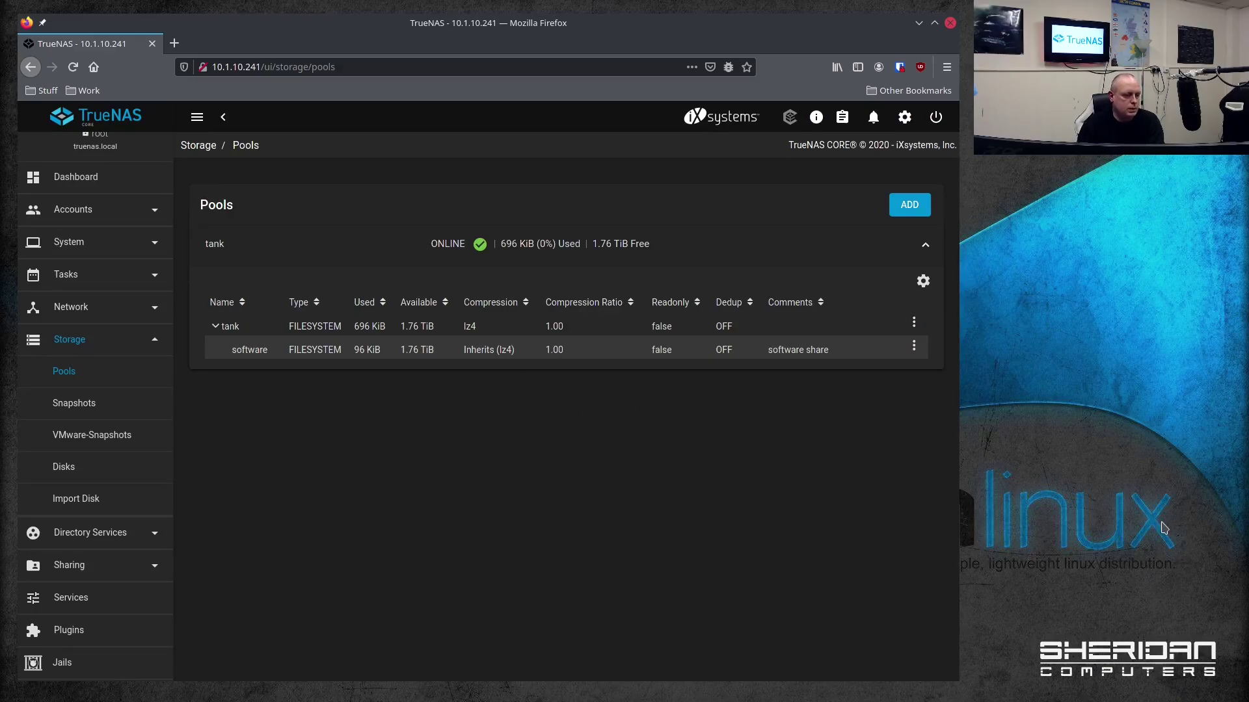
- On the Windows desktop, open the software share and create a 'hello world' folder
key("alt+Tab")
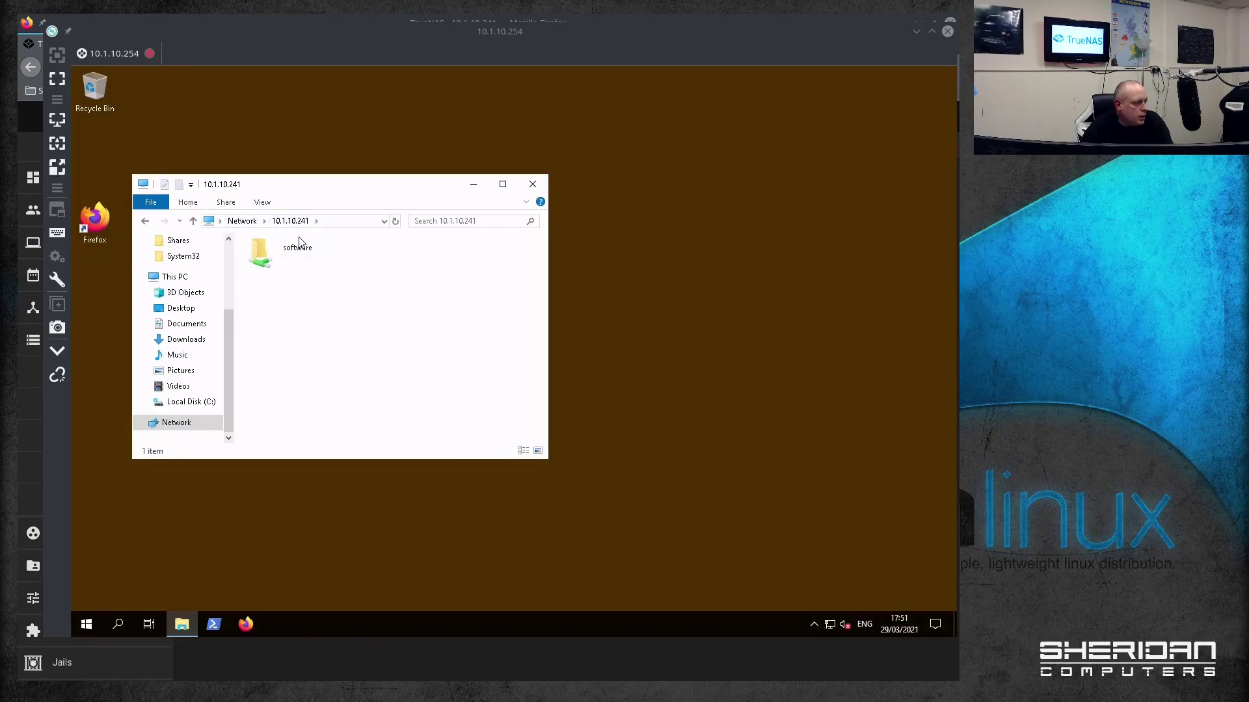
double_click(312, 258)
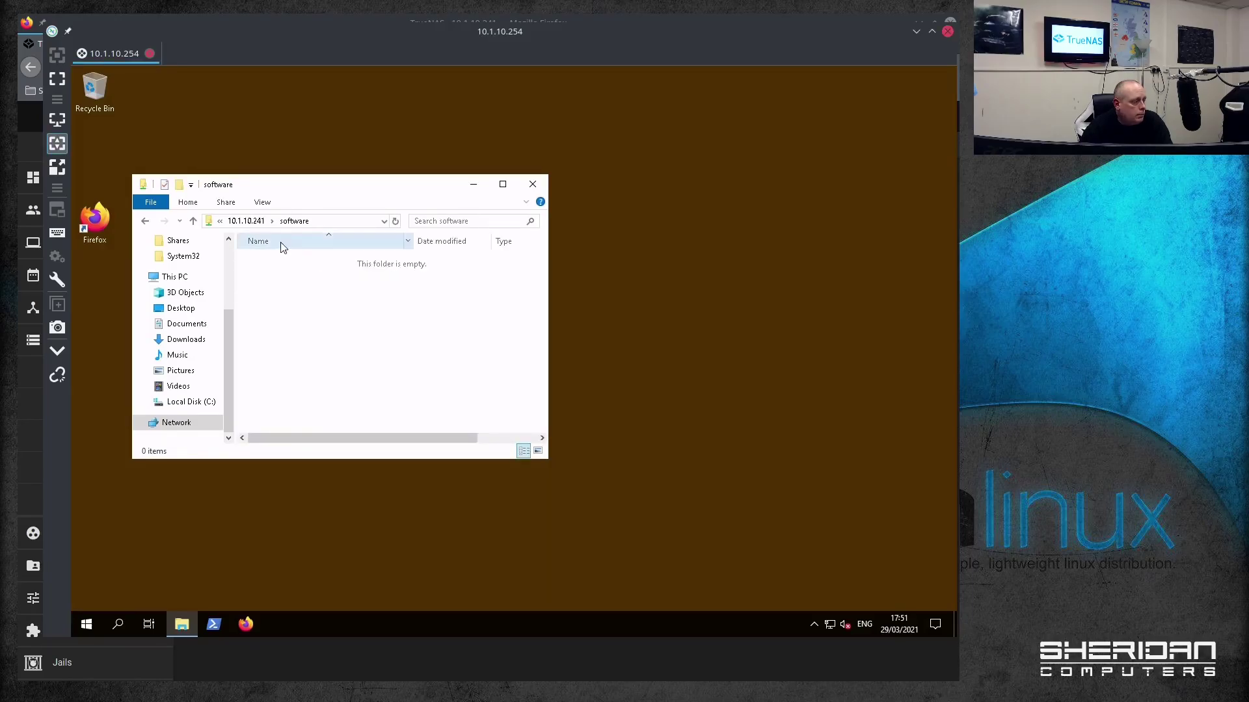
right_click(291, 280)
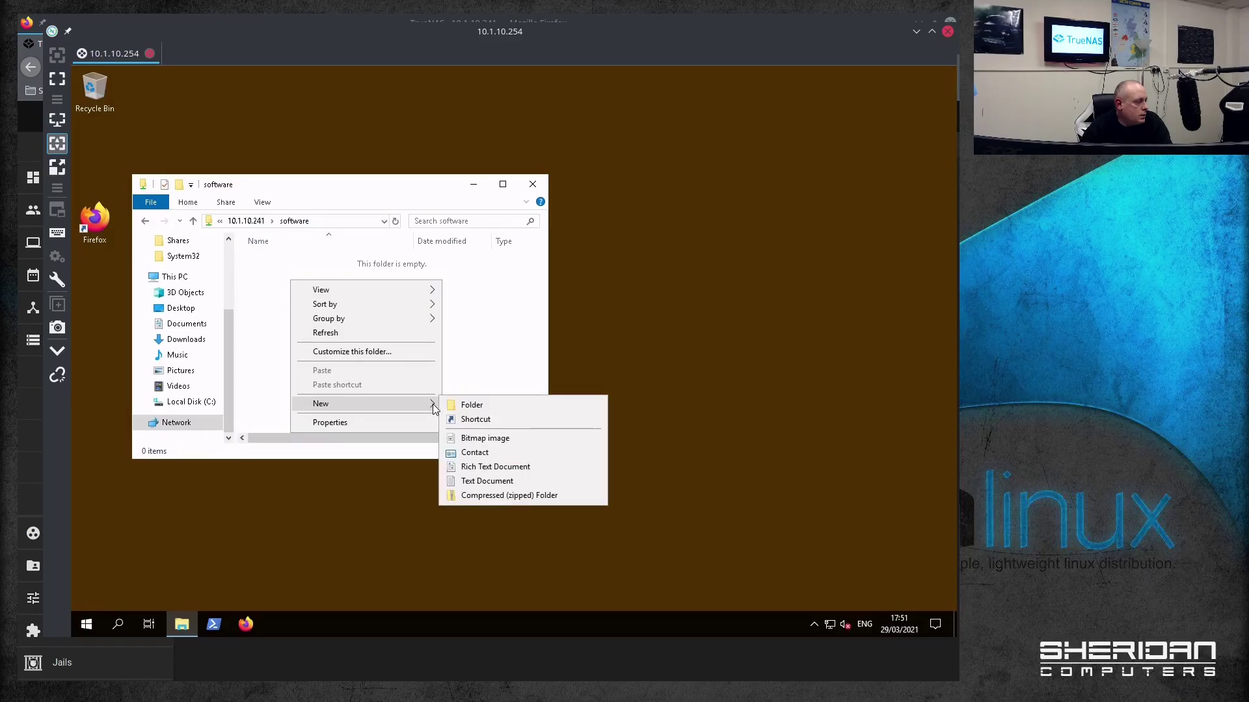
left_click(463, 403)
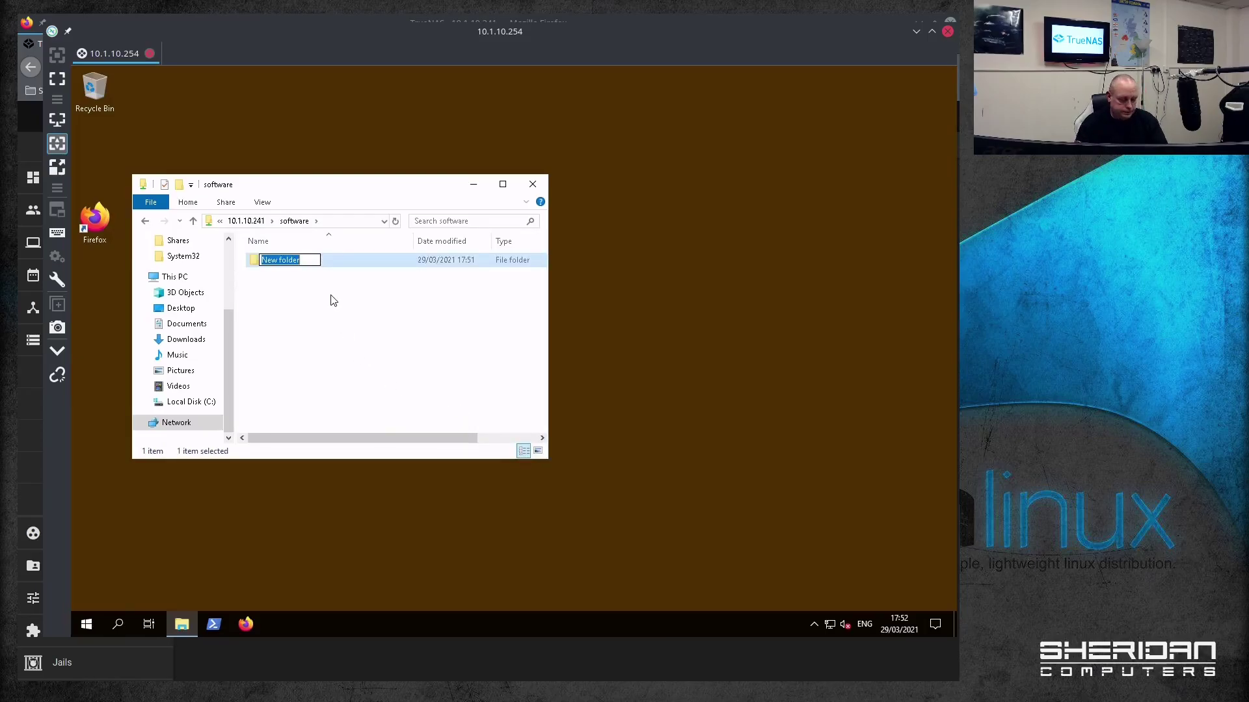
type("hello")
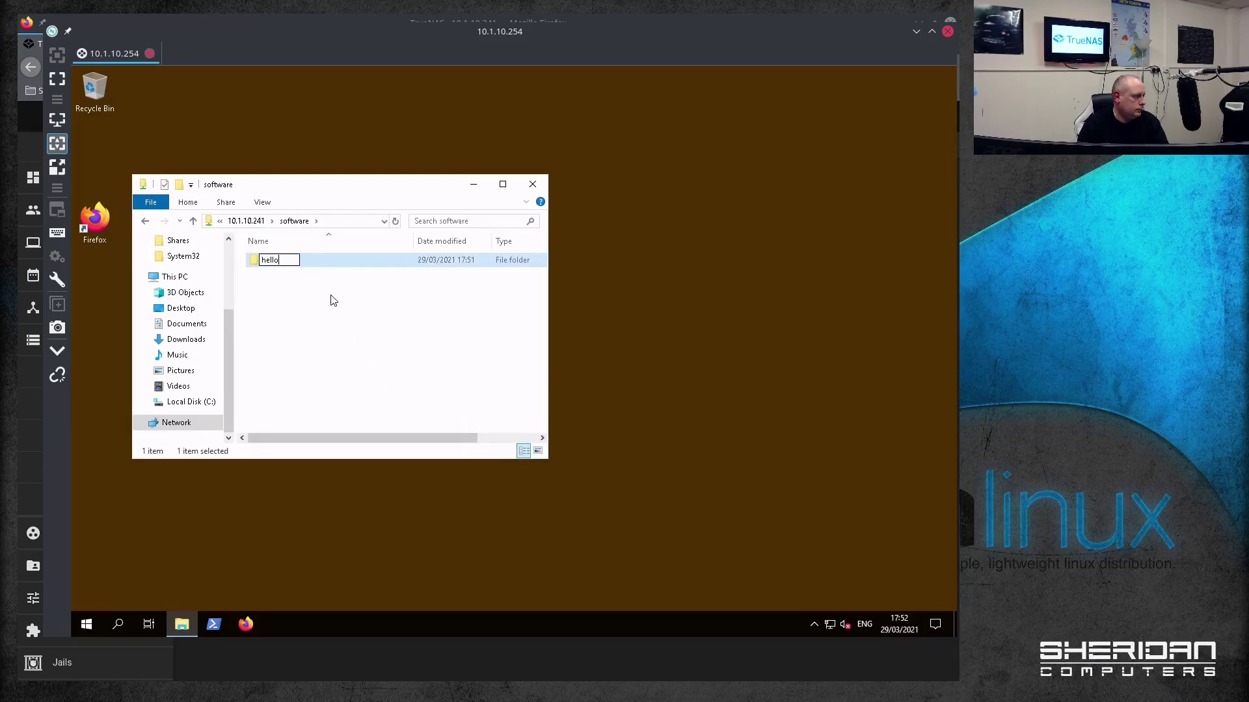
type(" world")
key("Return")
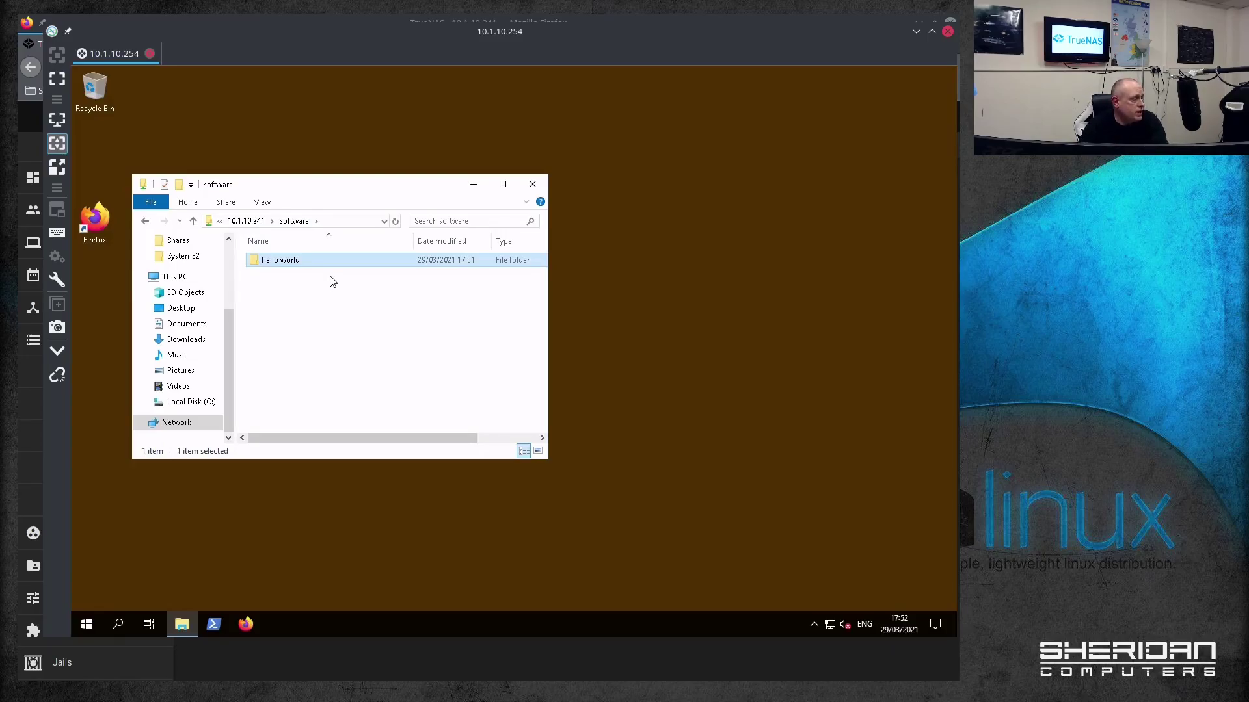
- Delete the hello world folder, go back to the 10.1.10.241 share list, and return to TrueNAS
right_click(295, 269)
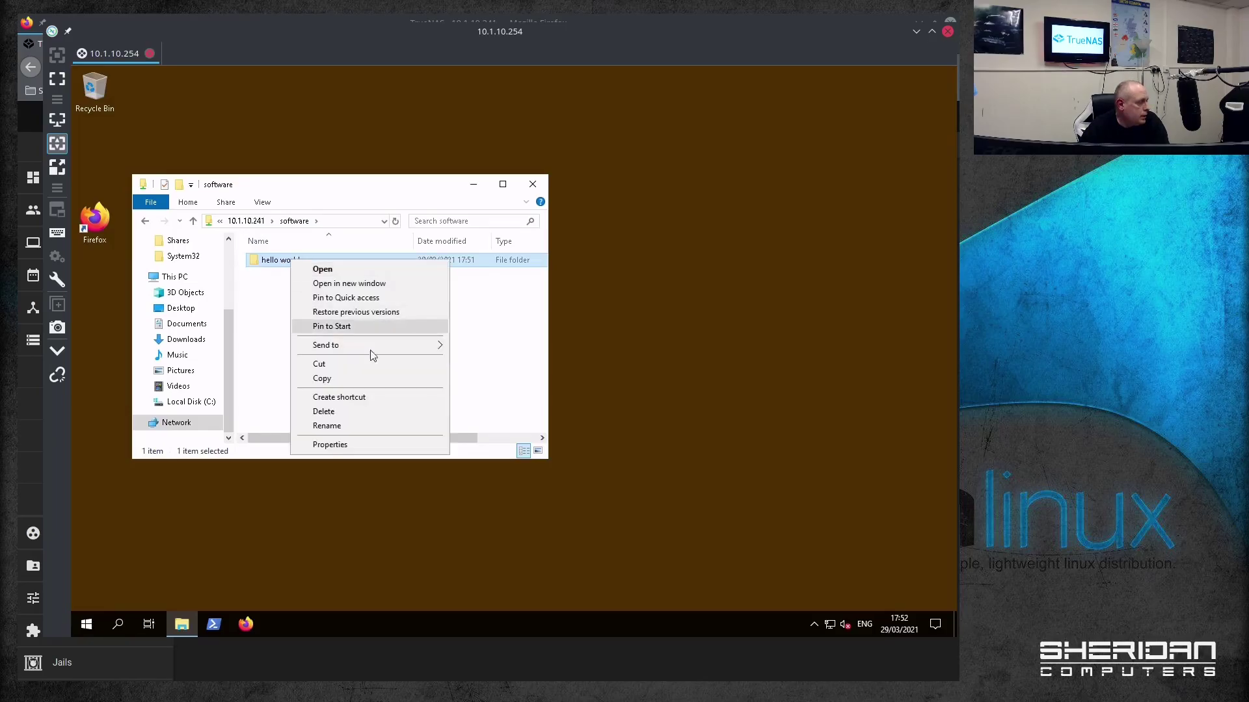
left_click(357, 411)
left_click(549, 398)
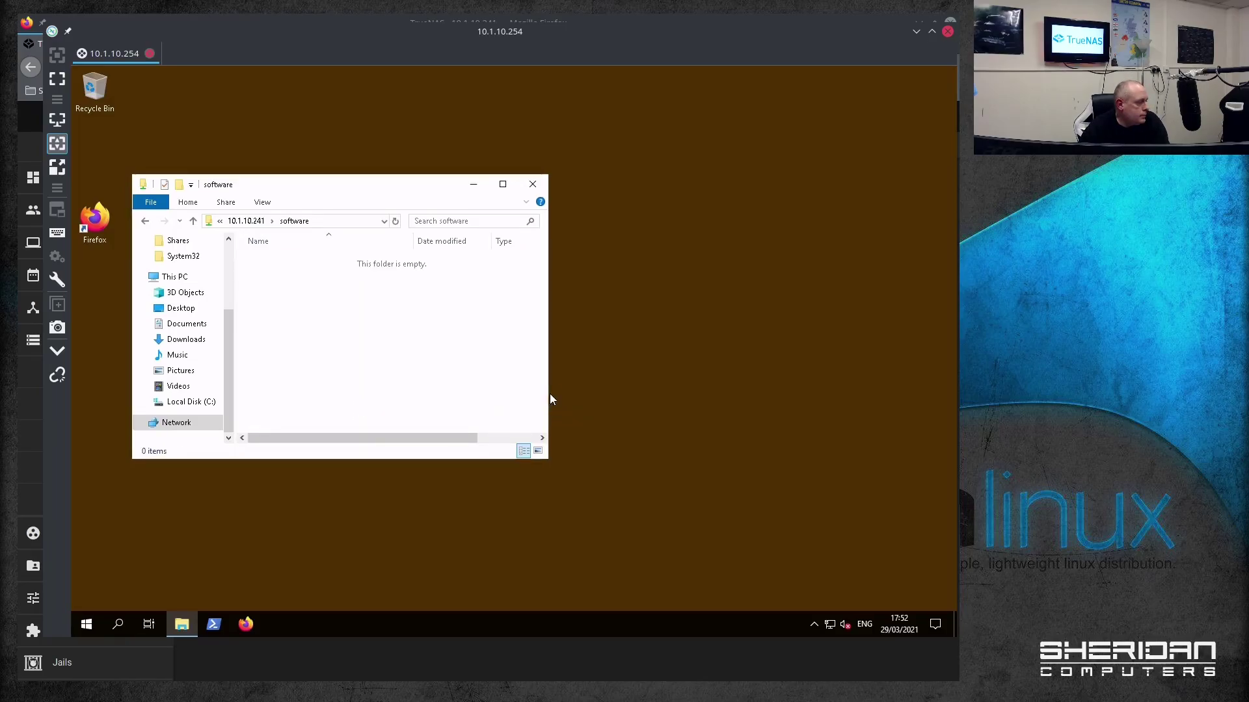
left_click(267, 223)
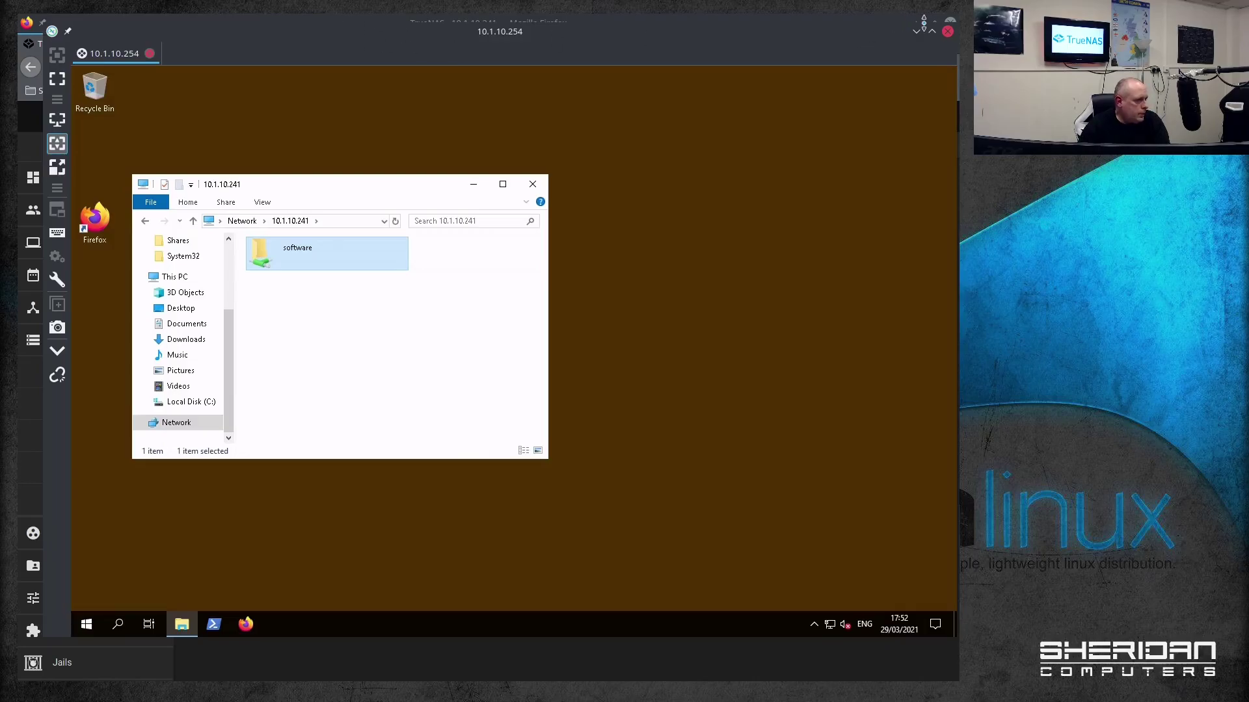
left_click(916, 31)
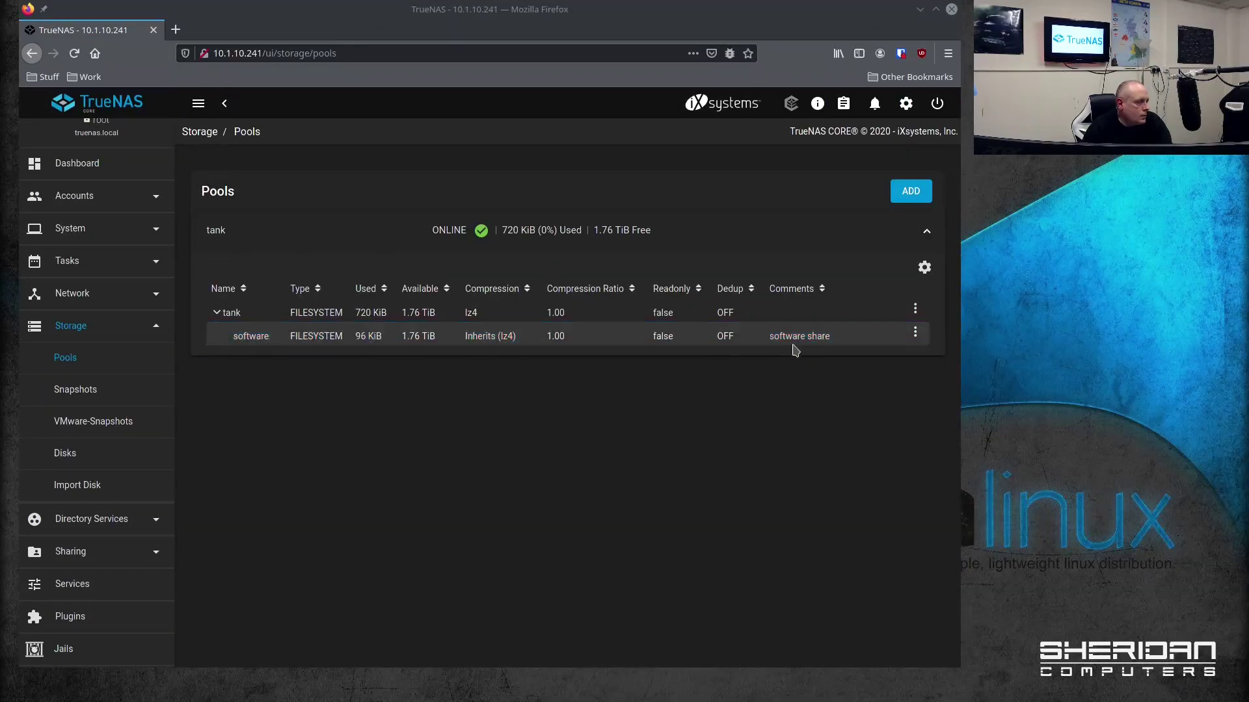
- Create dataset 'accounts' under tank with comment 'accounts share', atime off, share type SMB
left_click(912, 197)
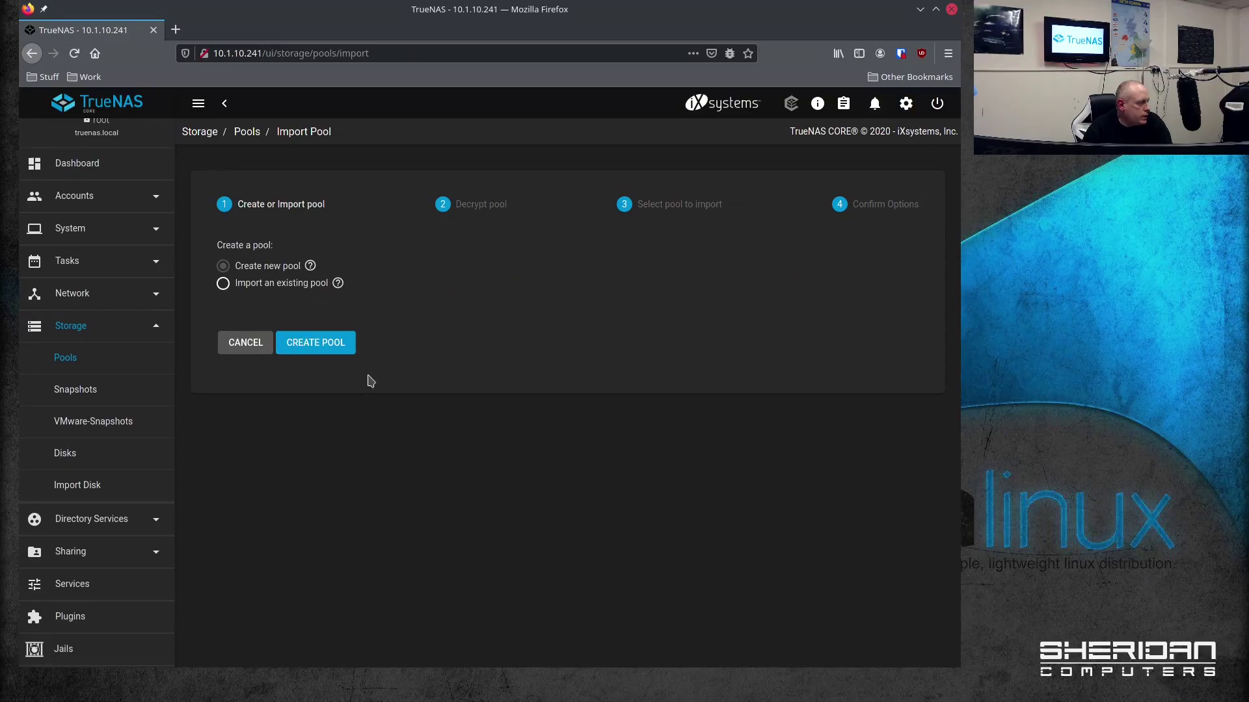
left_click(253, 339)
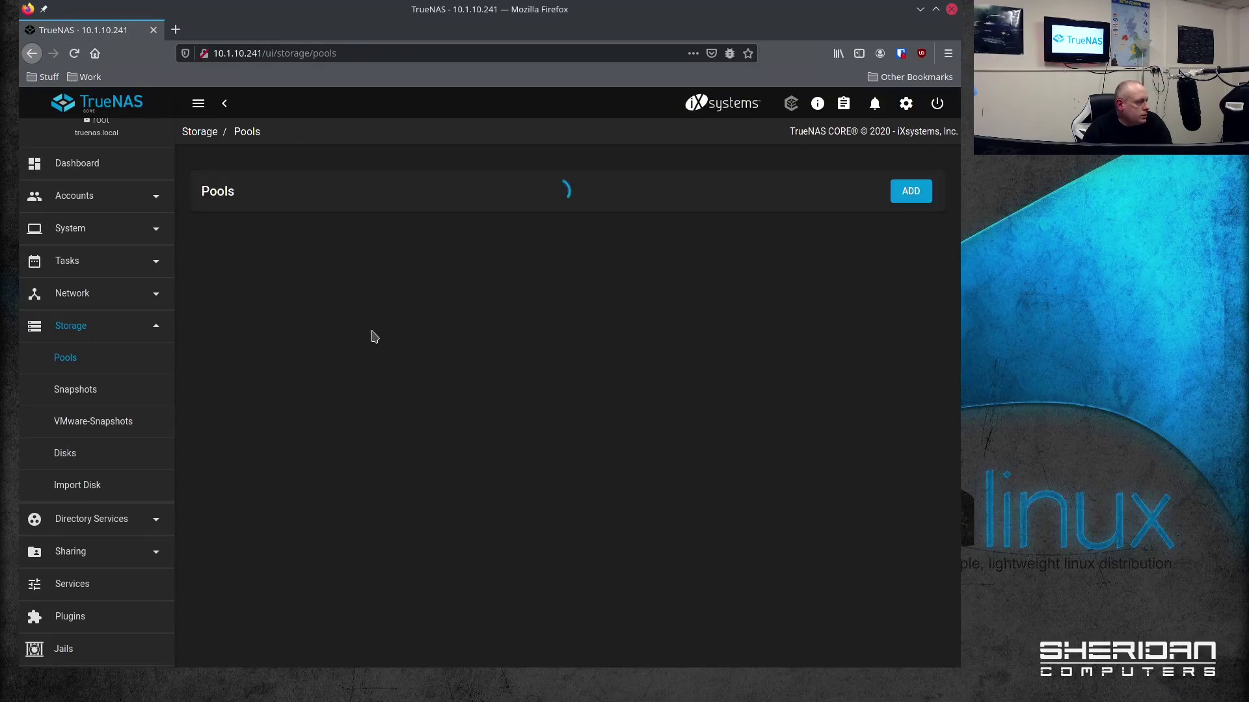
left_click(915, 314)
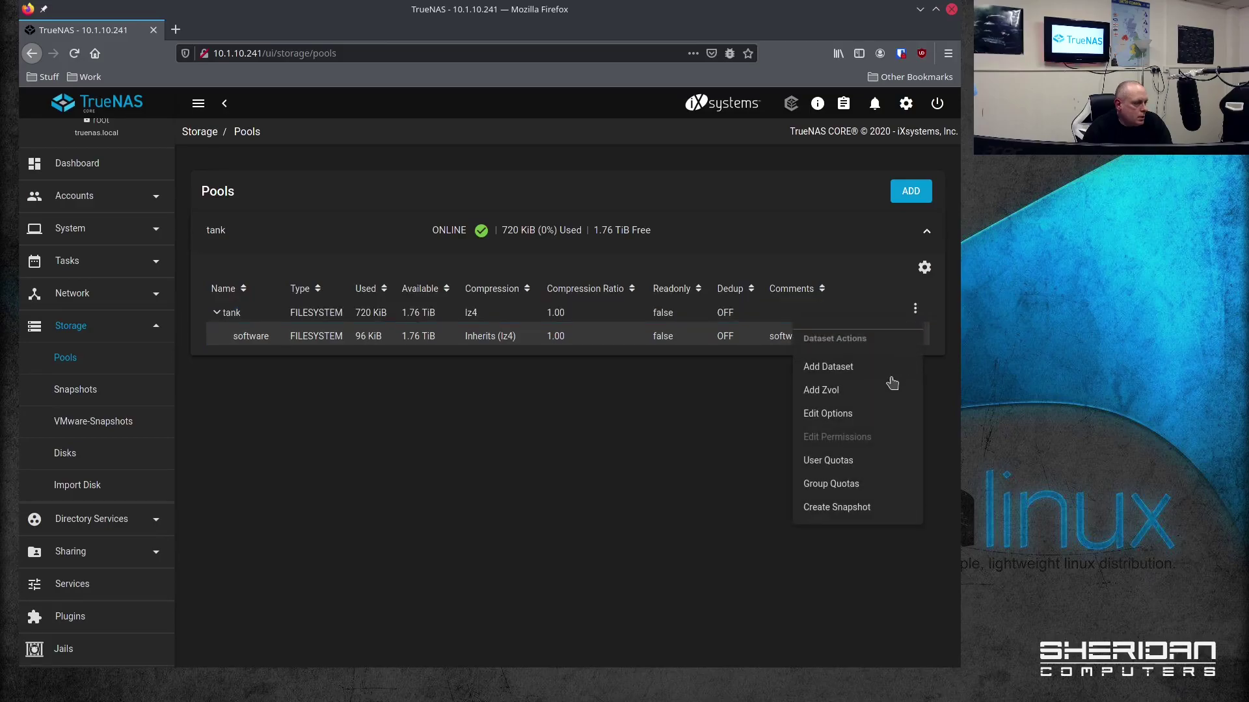
left_click(858, 368)
left_click(433, 199)
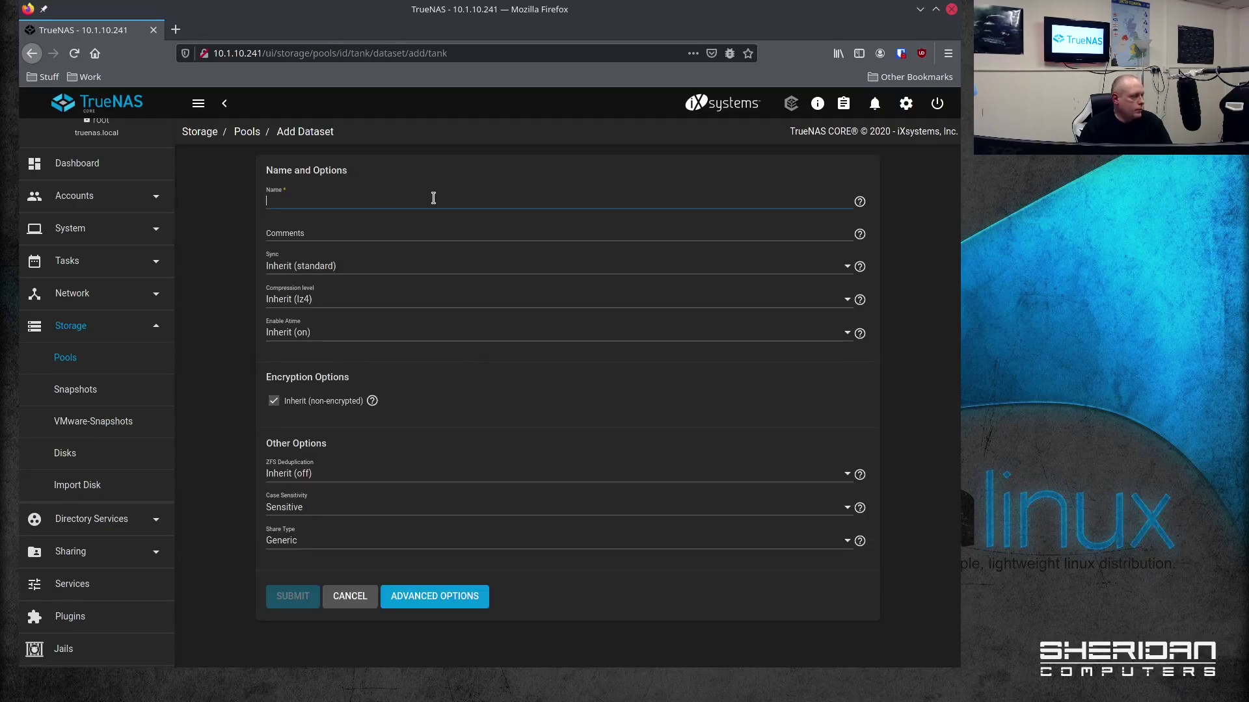
type("accounts")
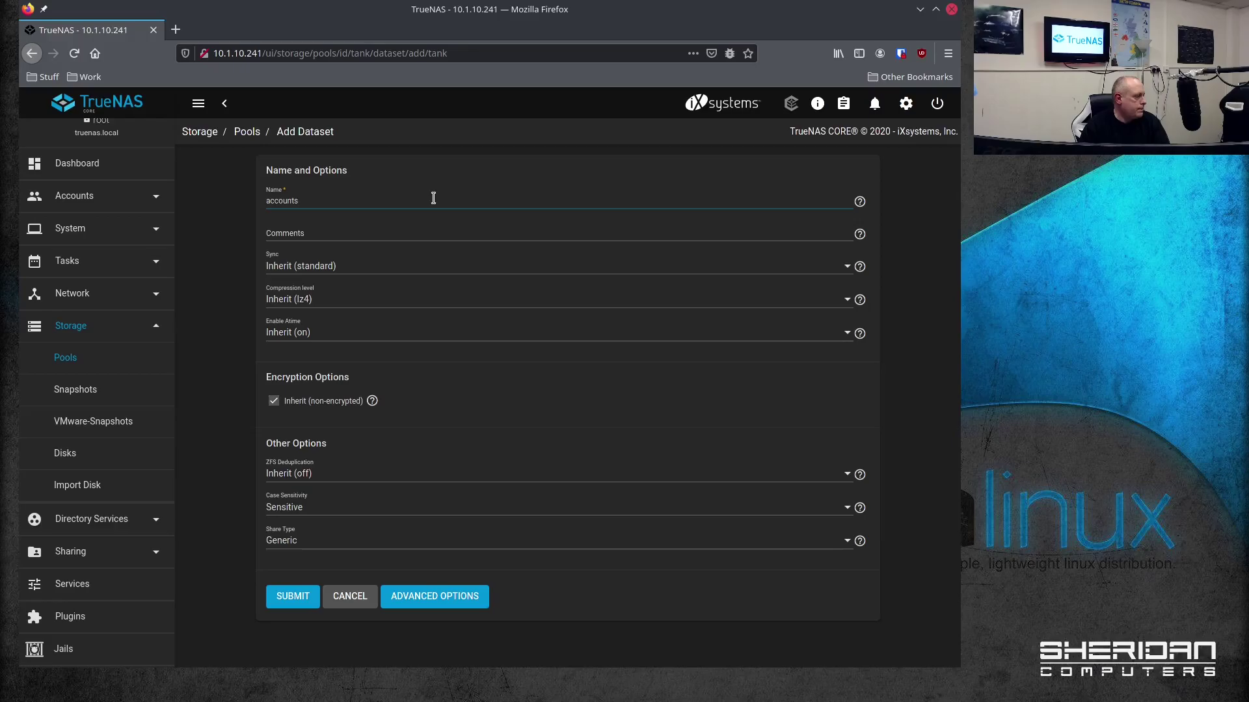
left_click(420, 235)
type("ac")
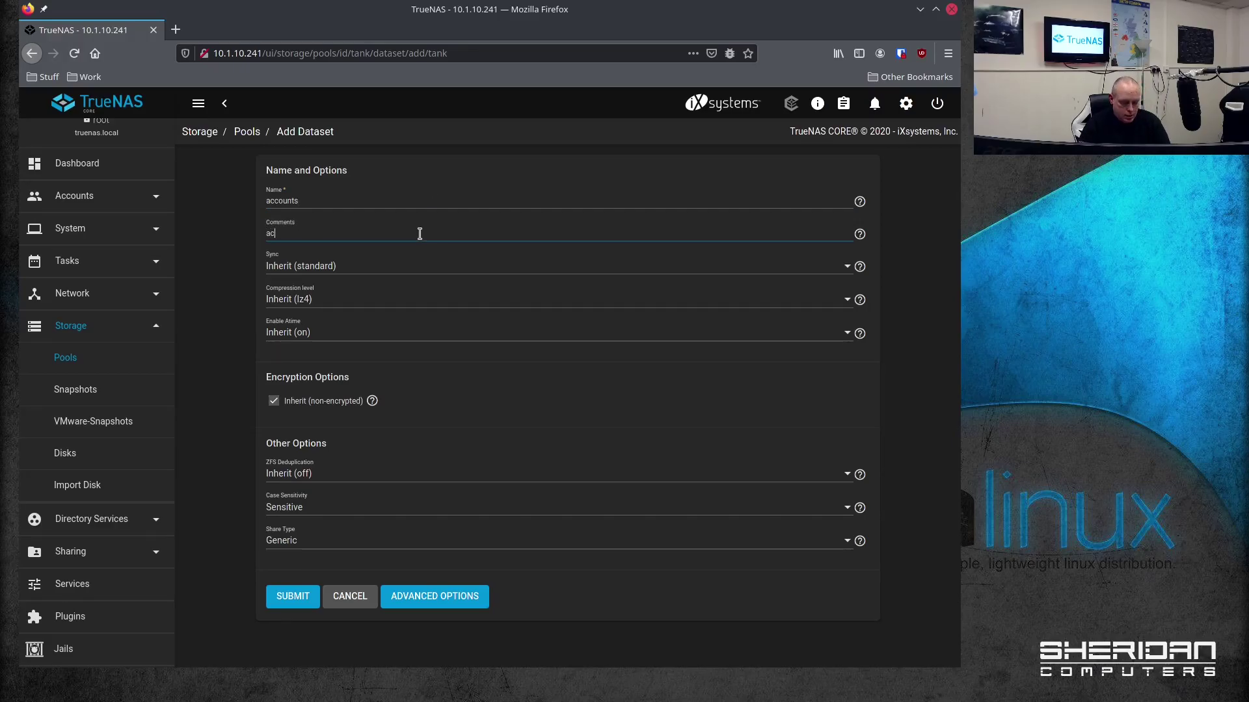
type("counts share")
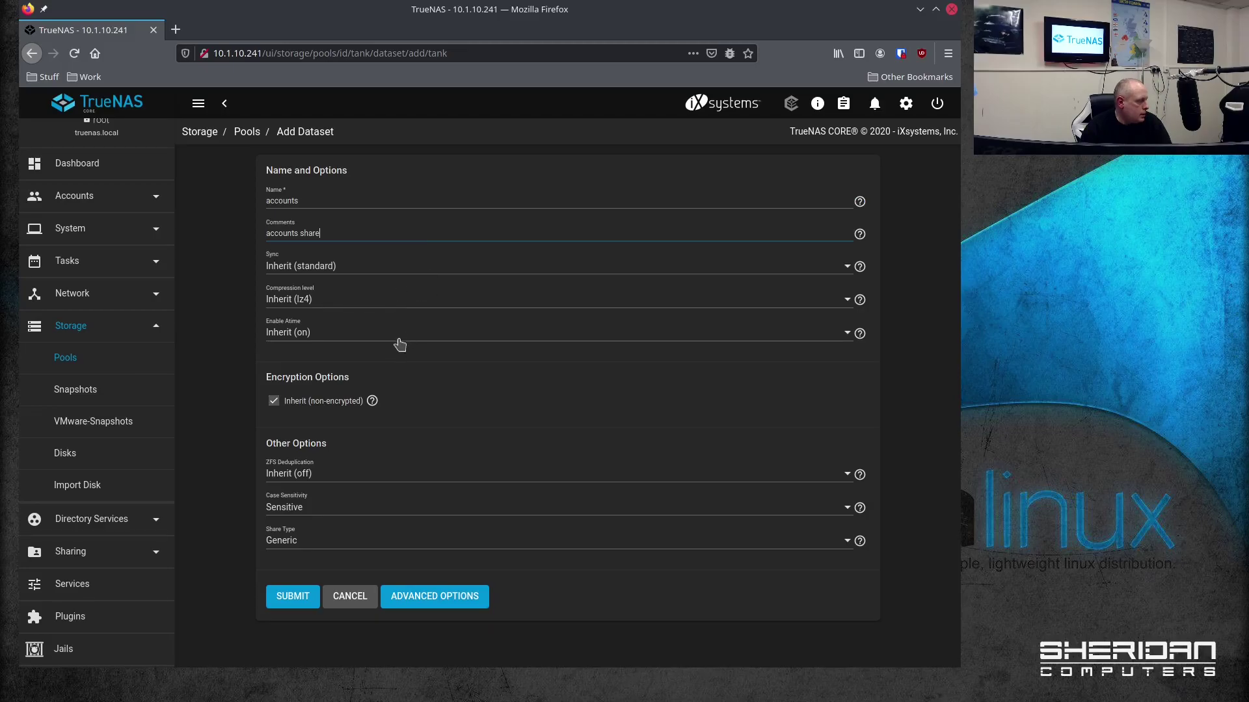
left_click(364, 335)
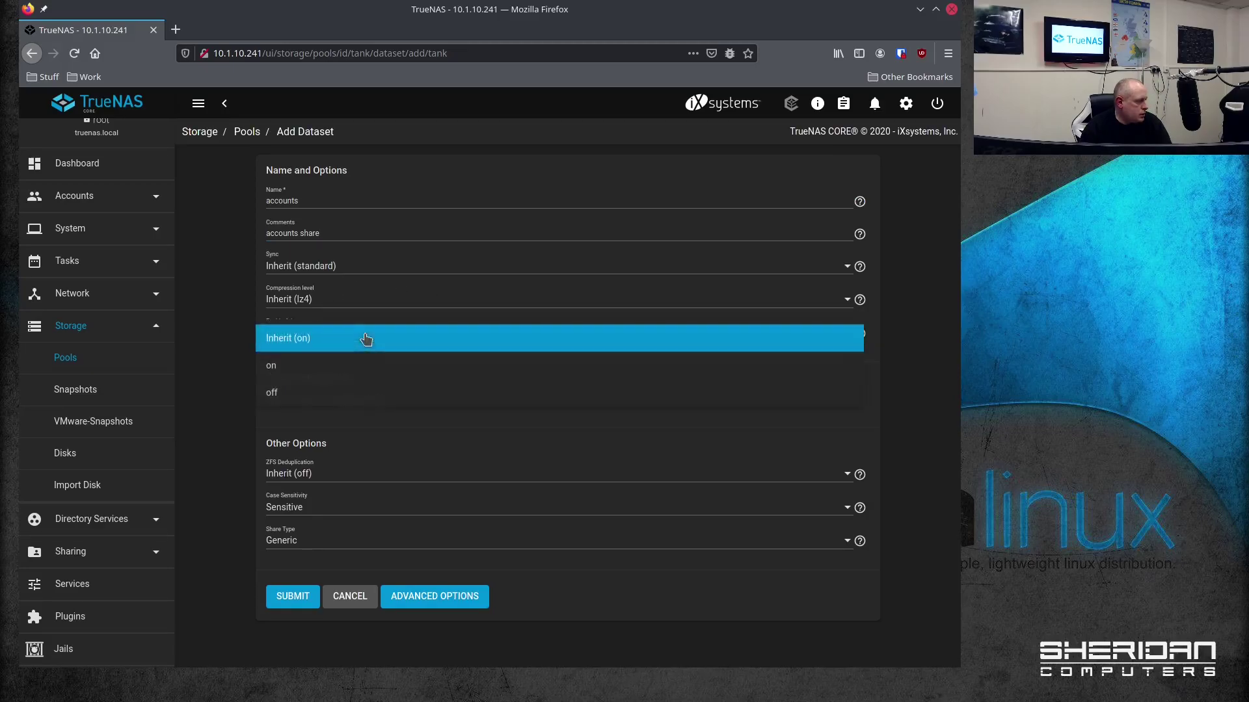
left_click(371, 394)
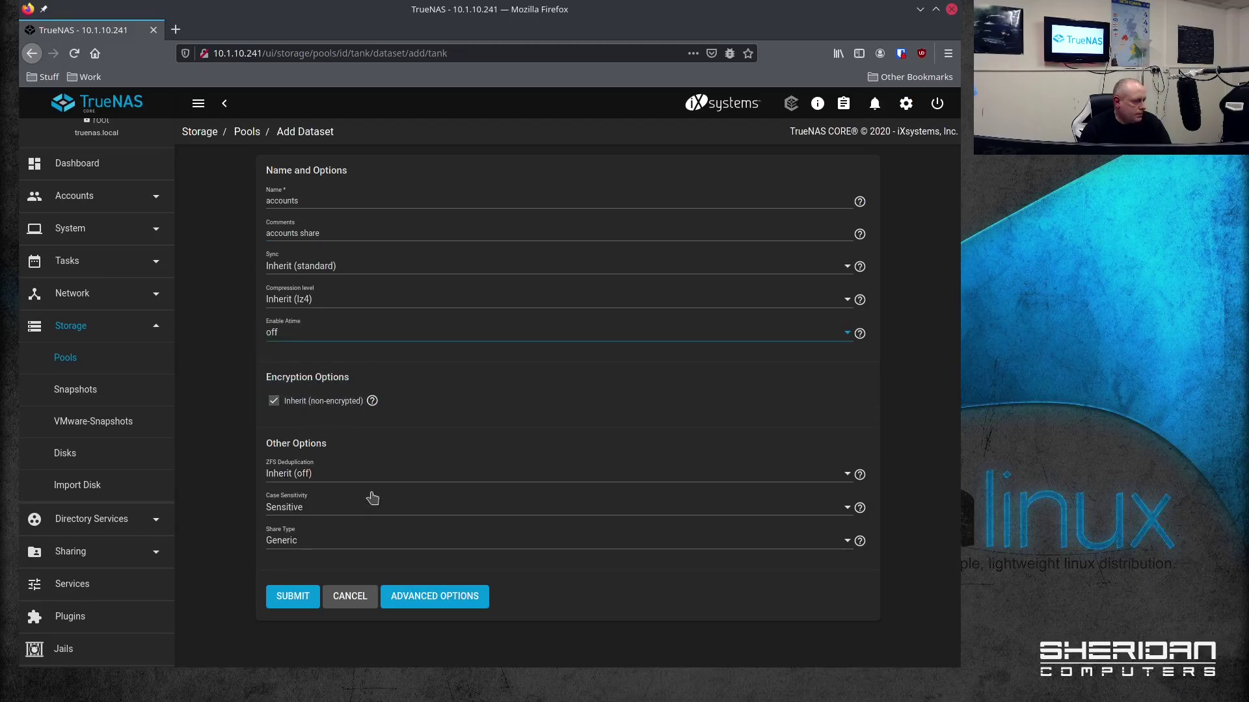
left_click(314, 544)
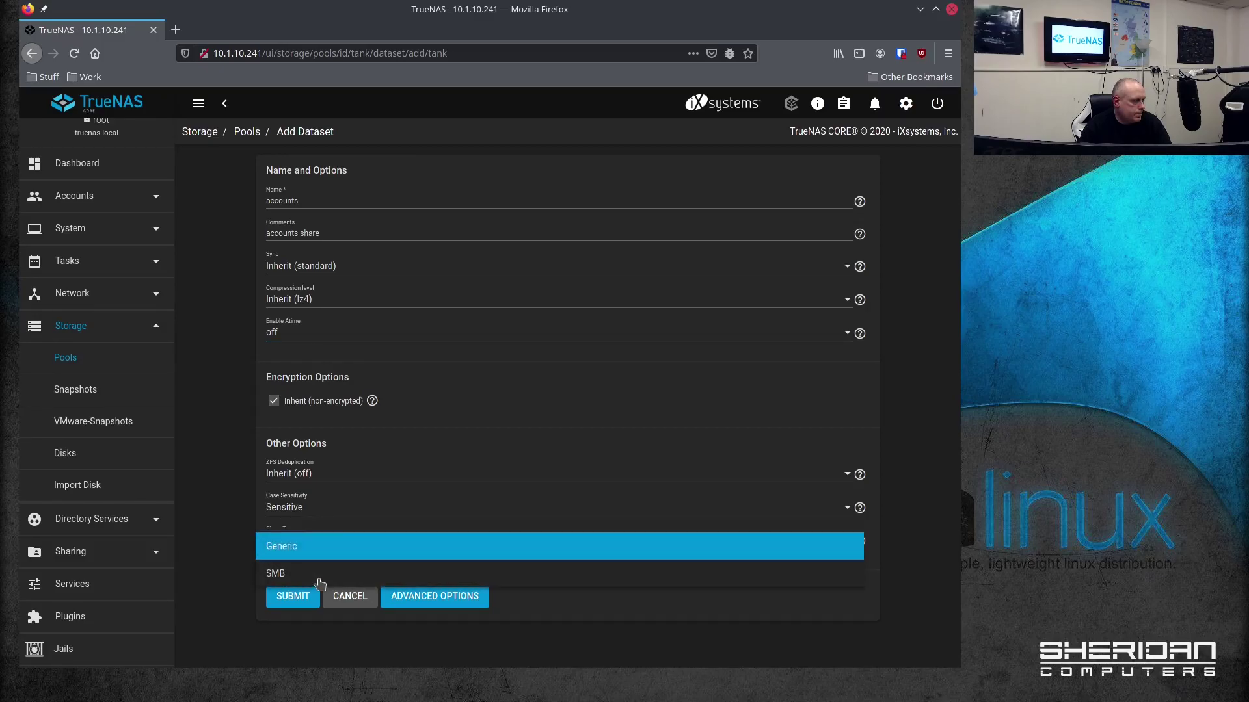
left_click(310, 577)
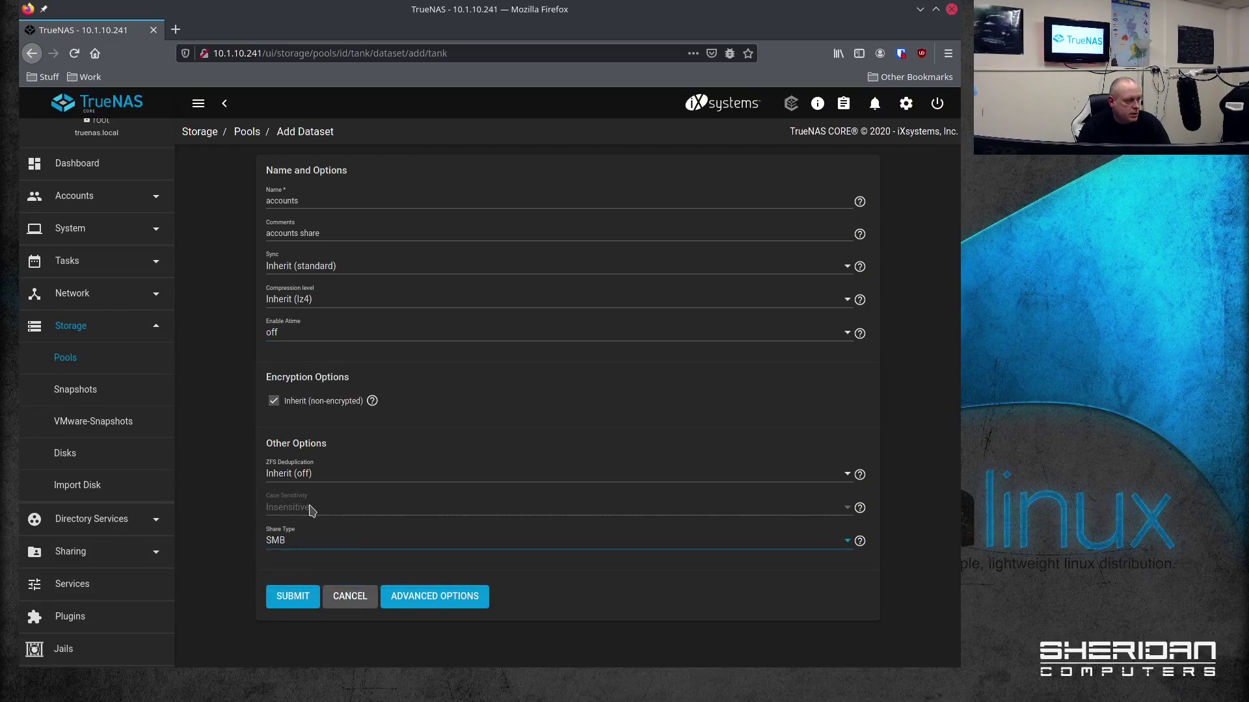
left_click(297, 599)
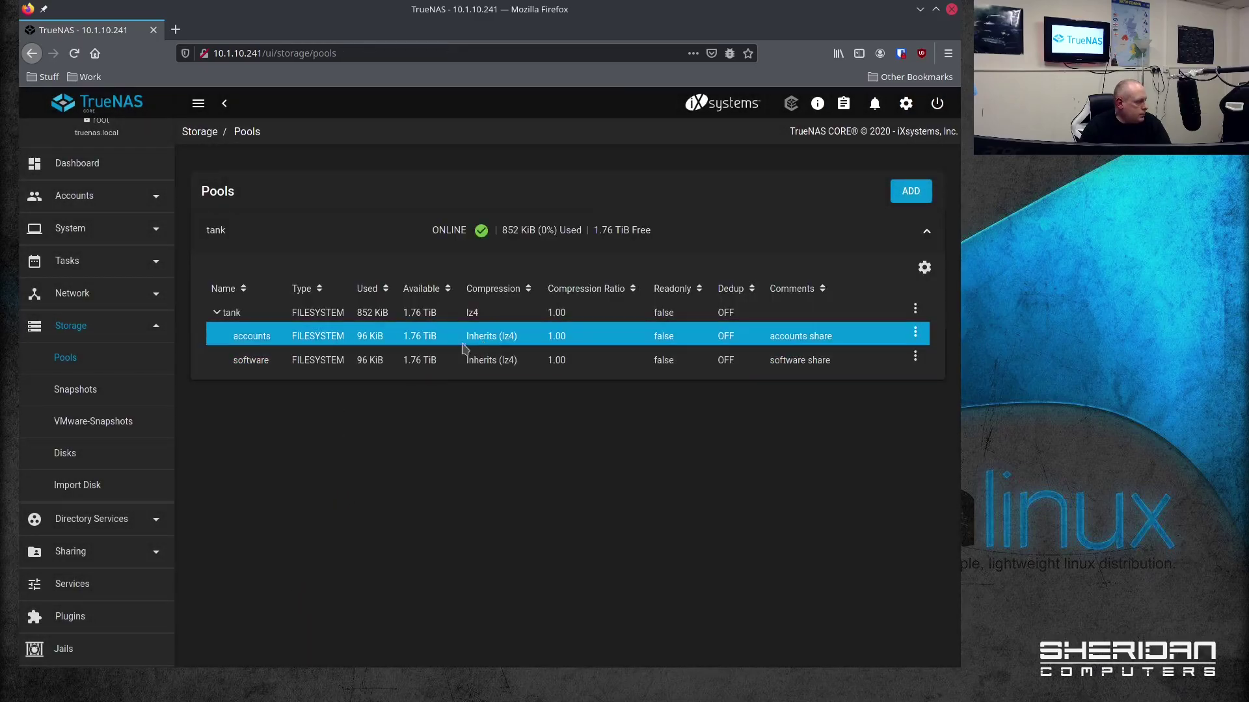
- Add an SMB share named accounts with path /mnt/tank/accounts
left_click(73, 552)
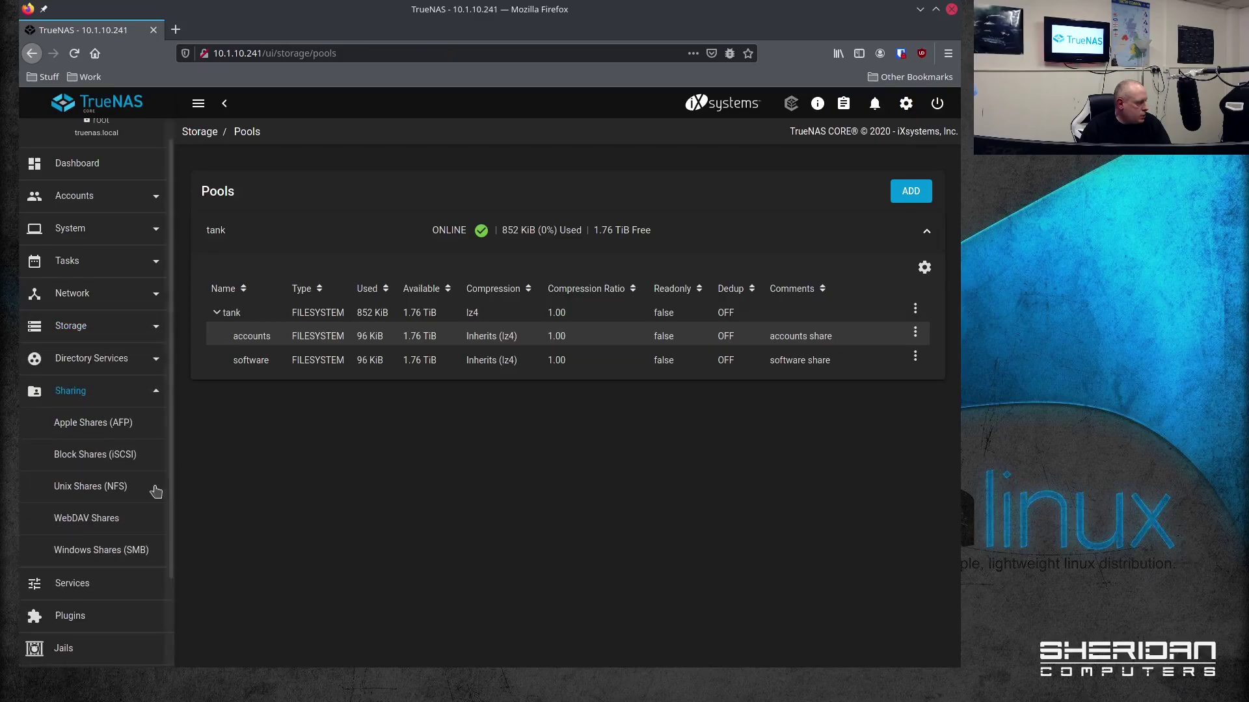
left_click(116, 551)
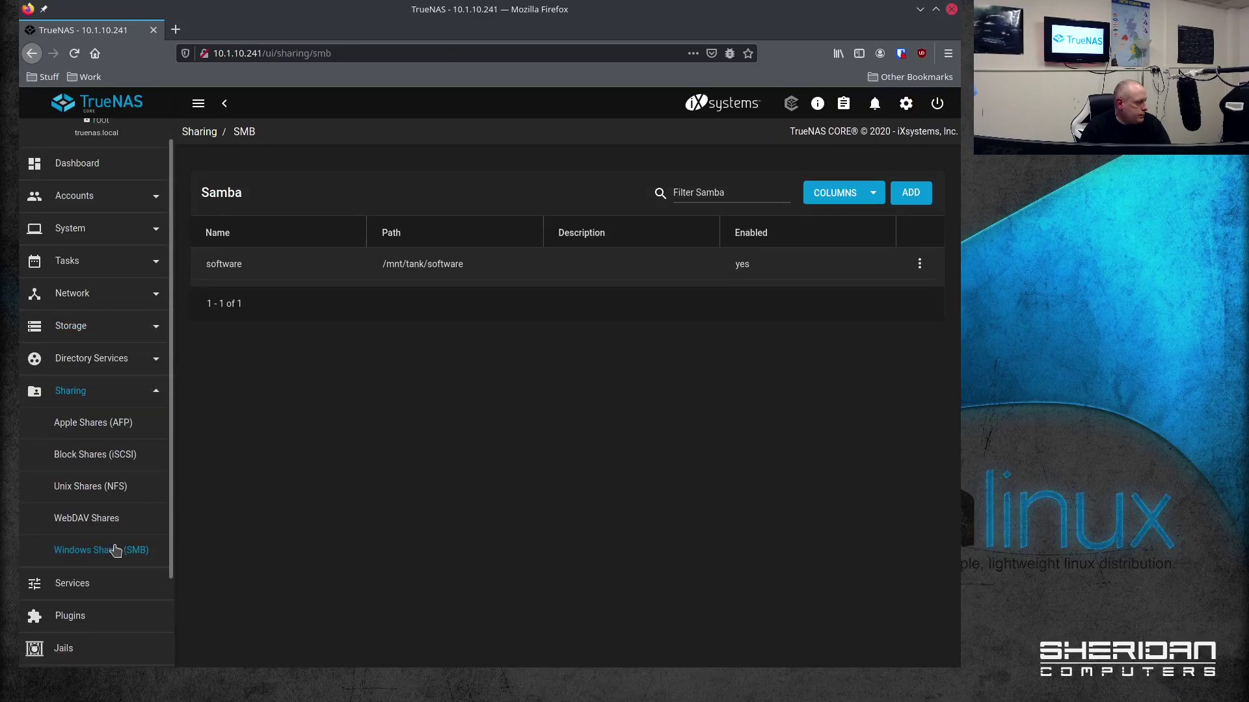
left_click(911, 193)
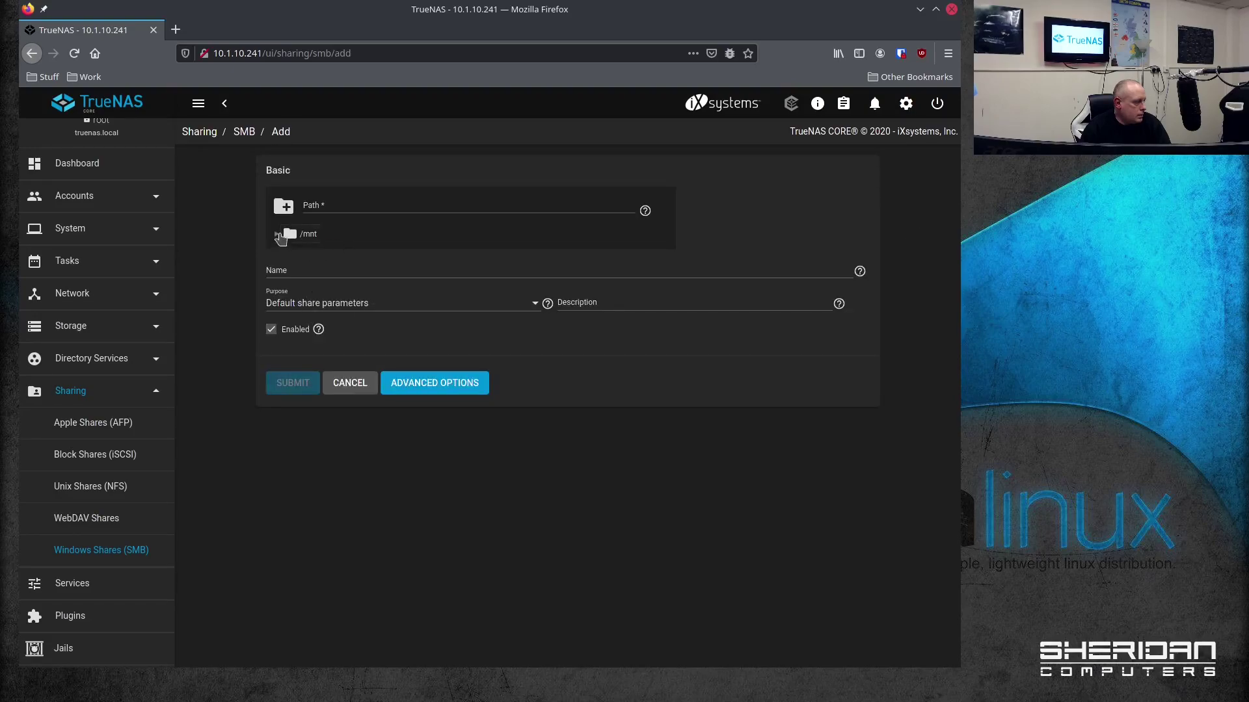
left_click(278, 236)
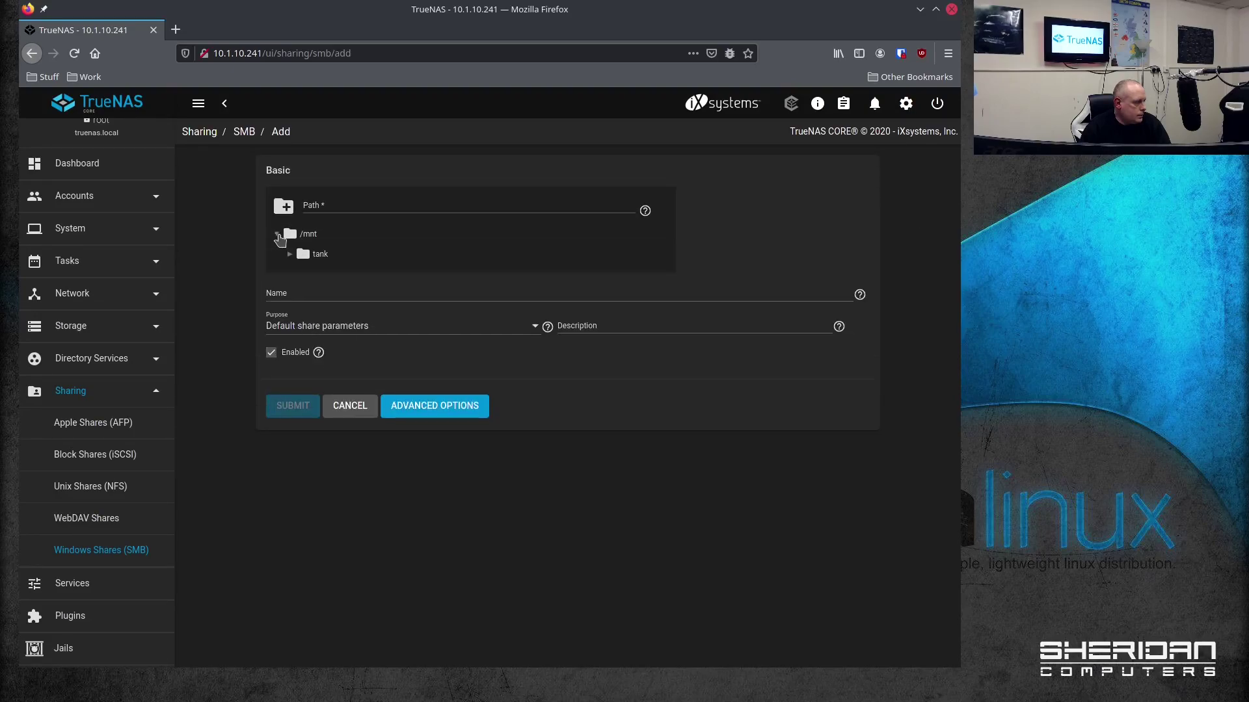
left_click(292, 256)
left_click(337, 274)
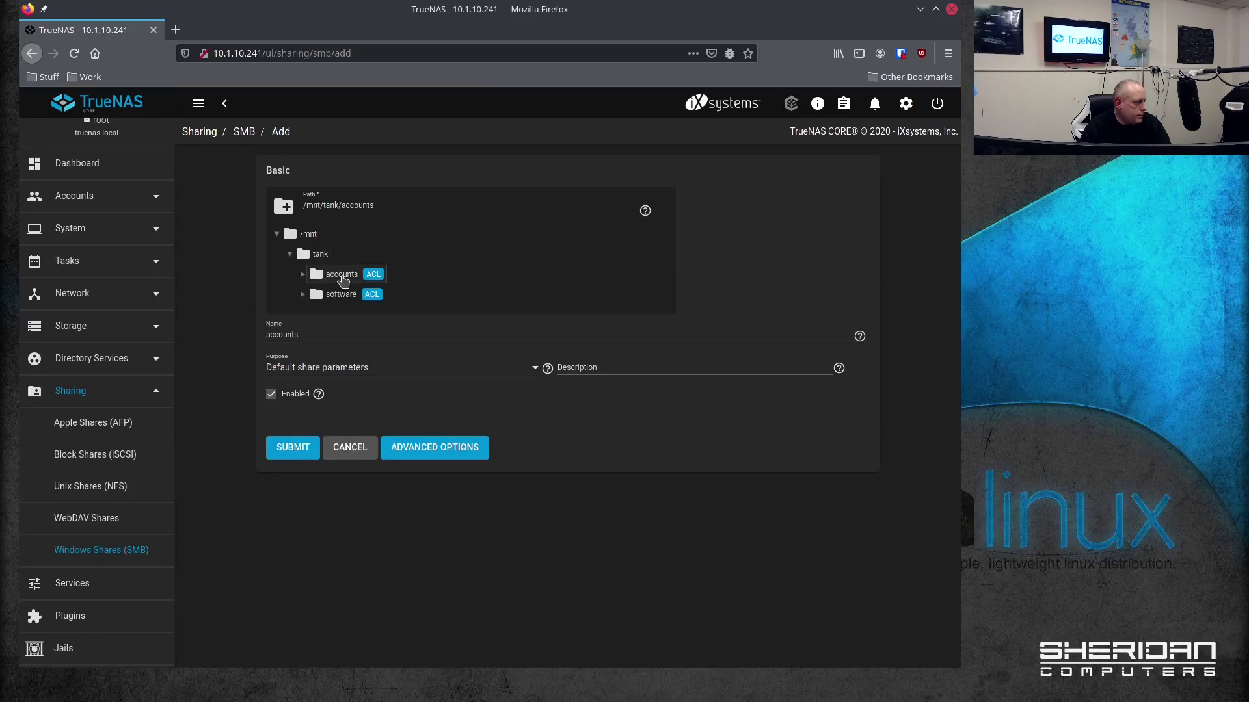
left_click(292, 453)
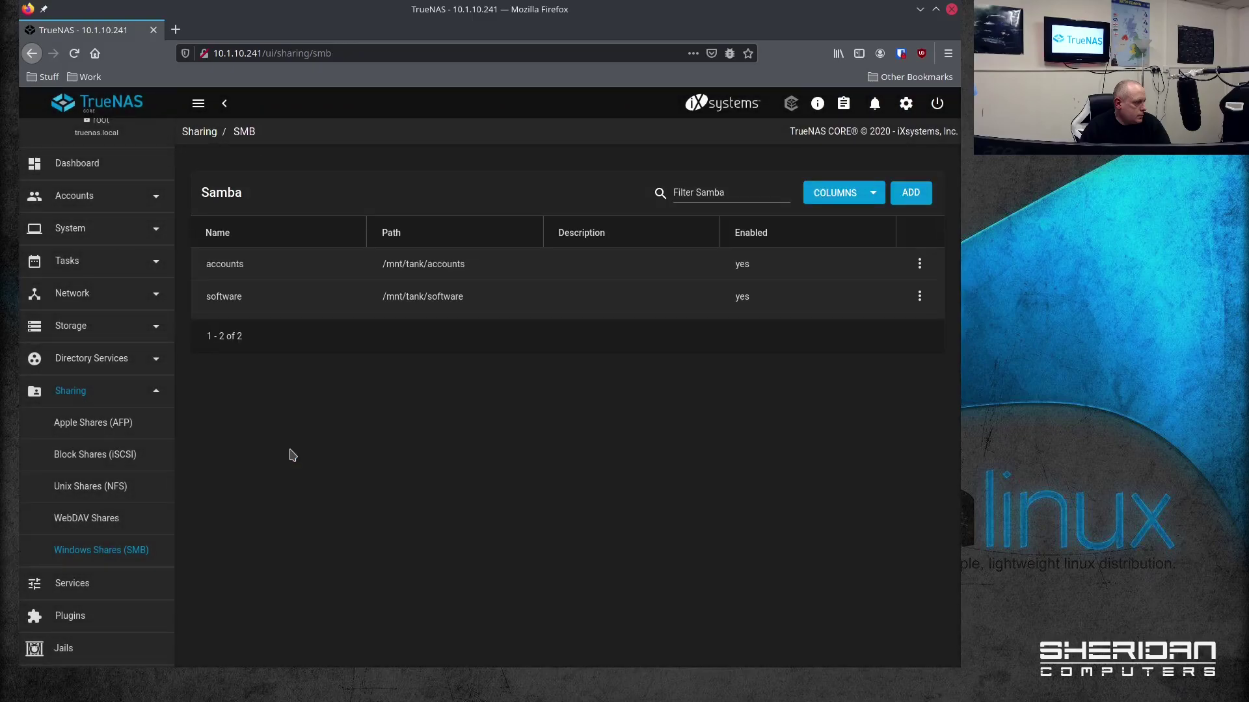
left_click(919, 264)
- Load the RESTRICTED ACL preset into the accounts dataset's filesystem ACL
left_click(868, 335)
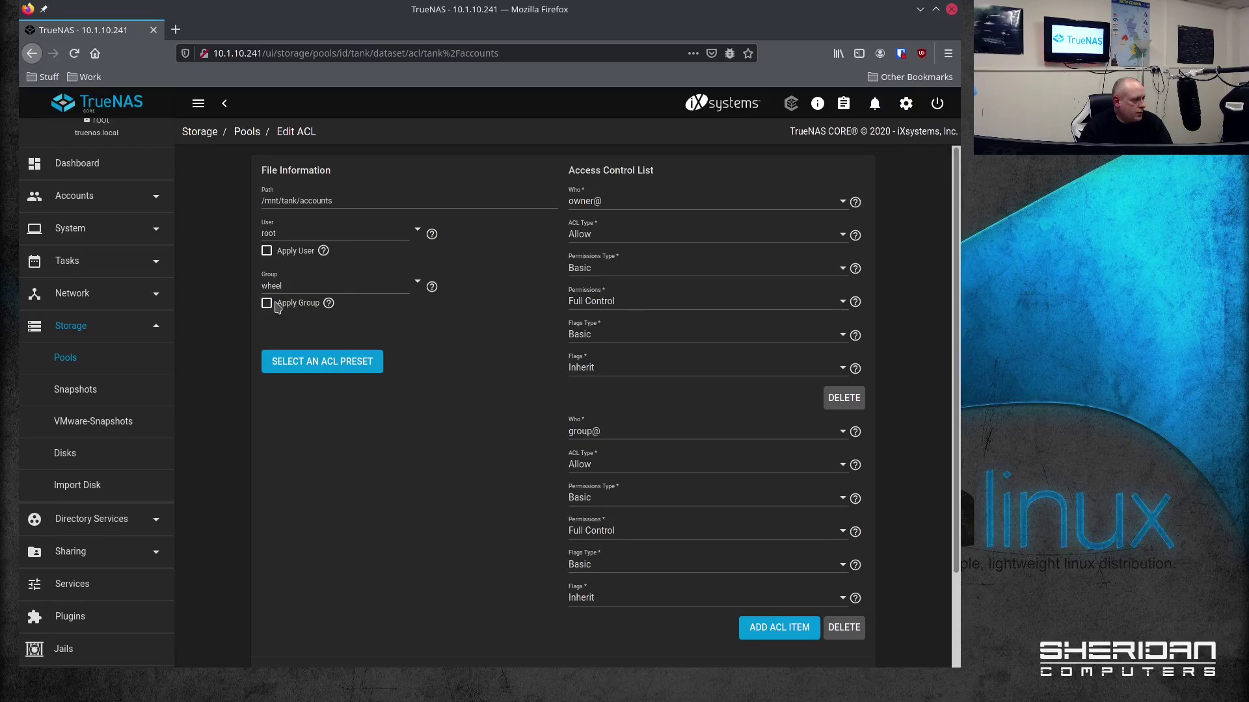
left_click(328, 362)
left_click(455, 412)
left_click(433, 447)
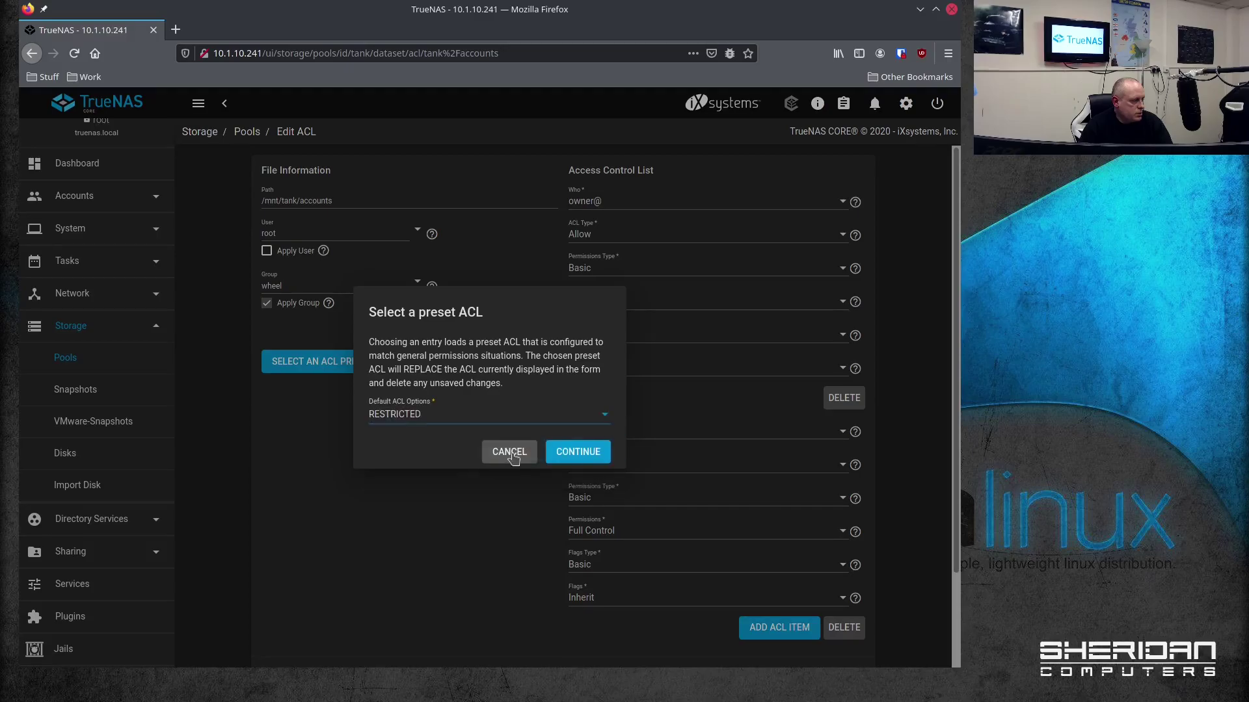
left_click(574, 458)
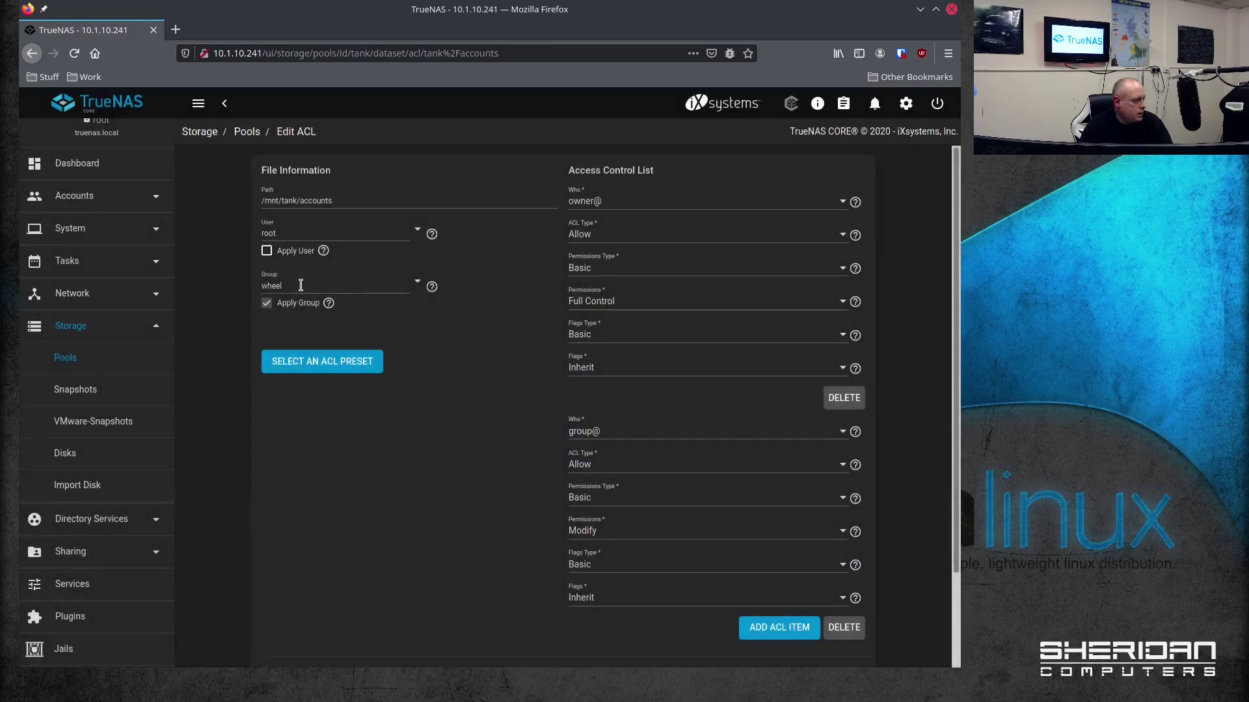
- Make SHERIDAN\accounts the owning group, give group@ Full Control, and save the ACL
left_click(418, 280)
scroll(548, 360, "down", 5)
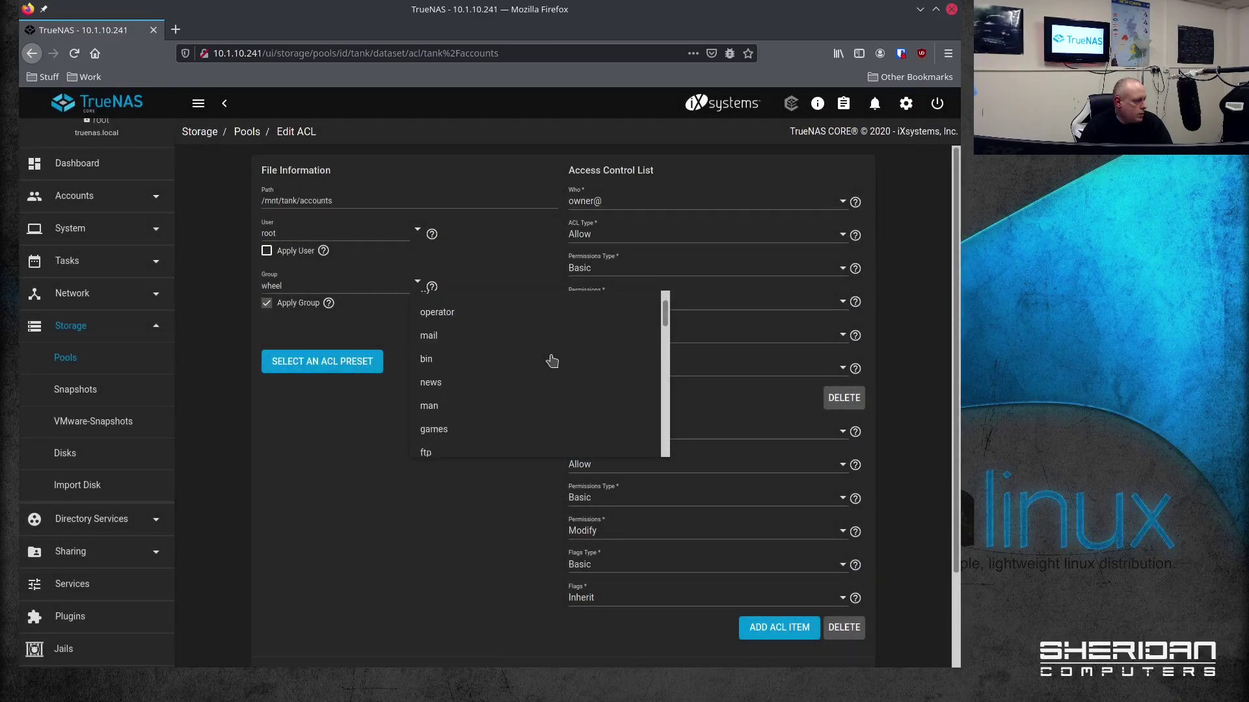
scroll(548, 360, "down", 8)
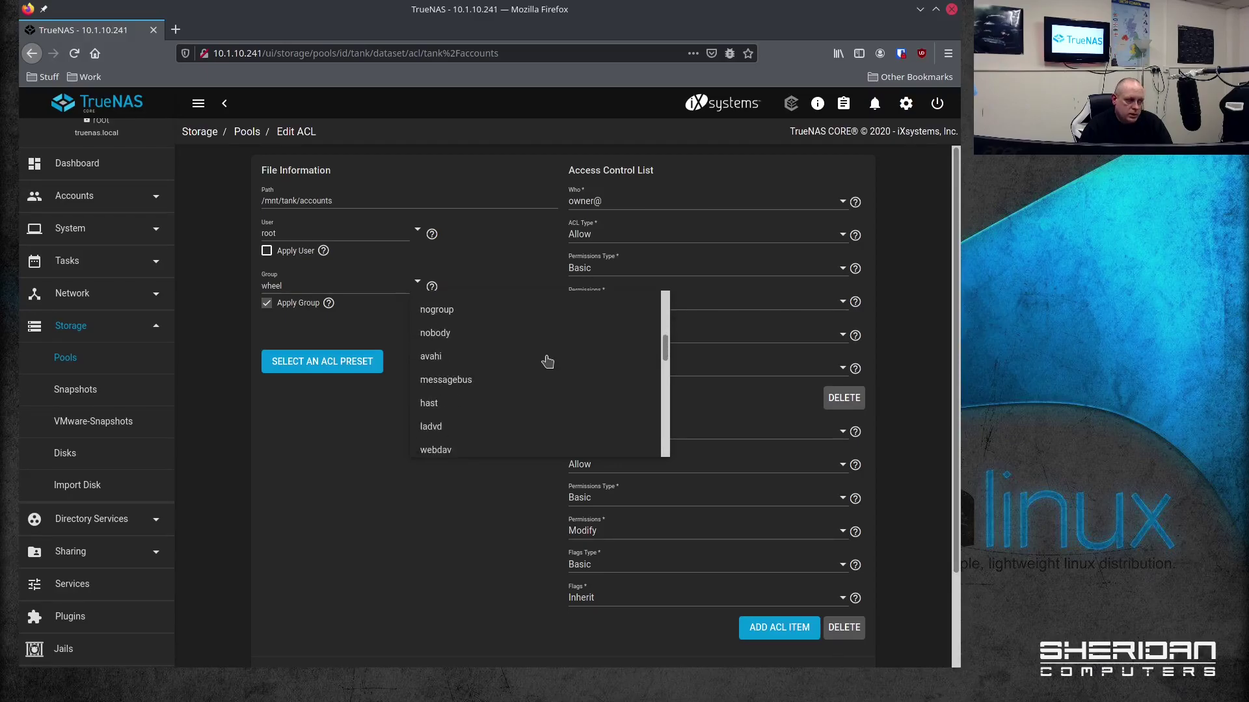
scroll(546, 362, "down", 3)
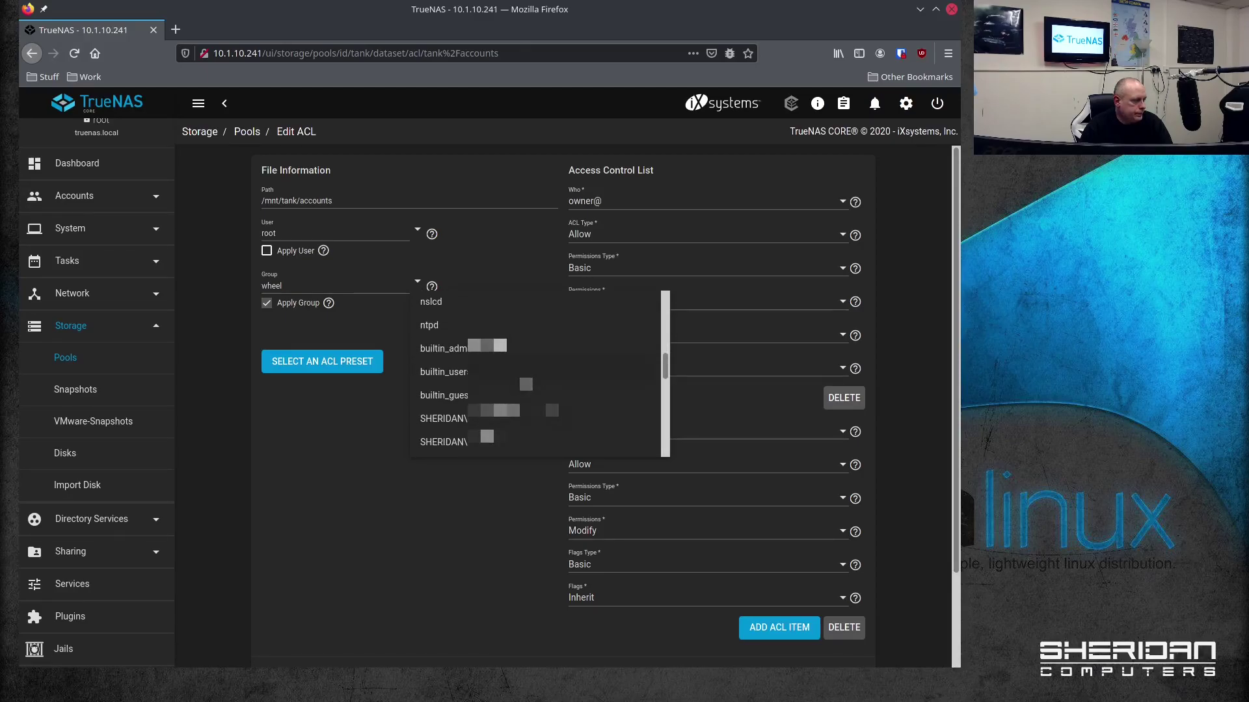
left_click(498, 439)
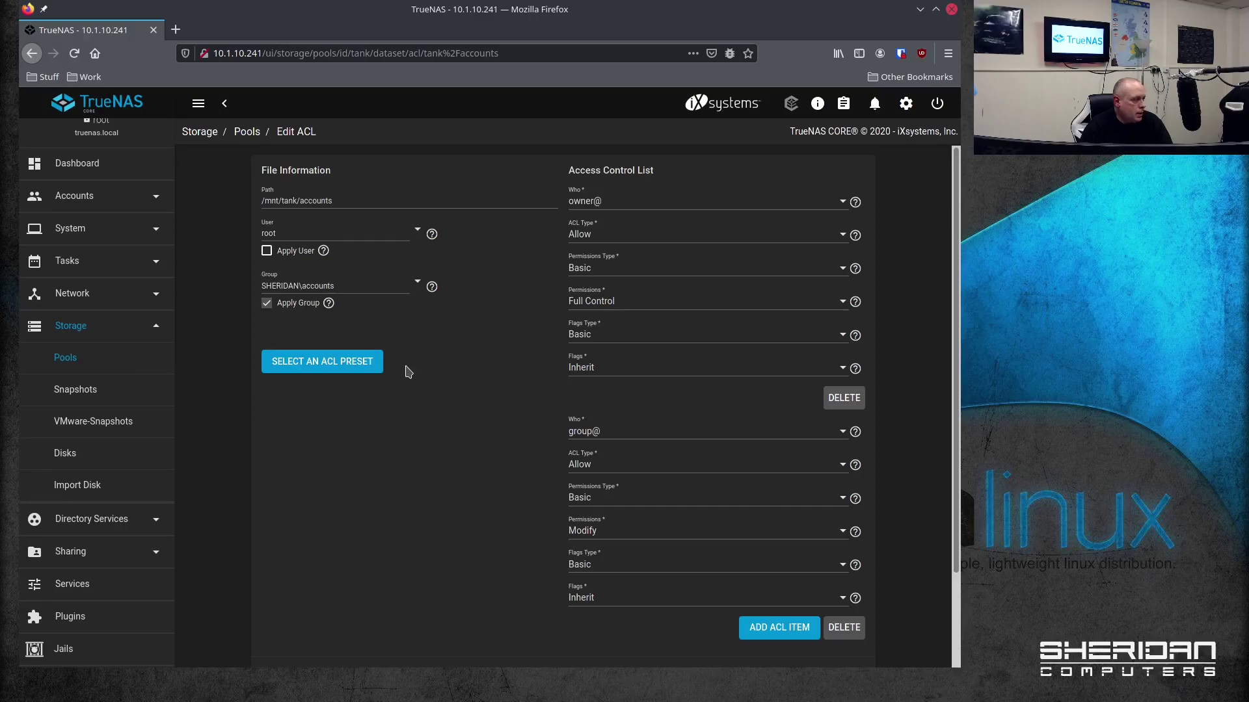
left_click(628, 537)
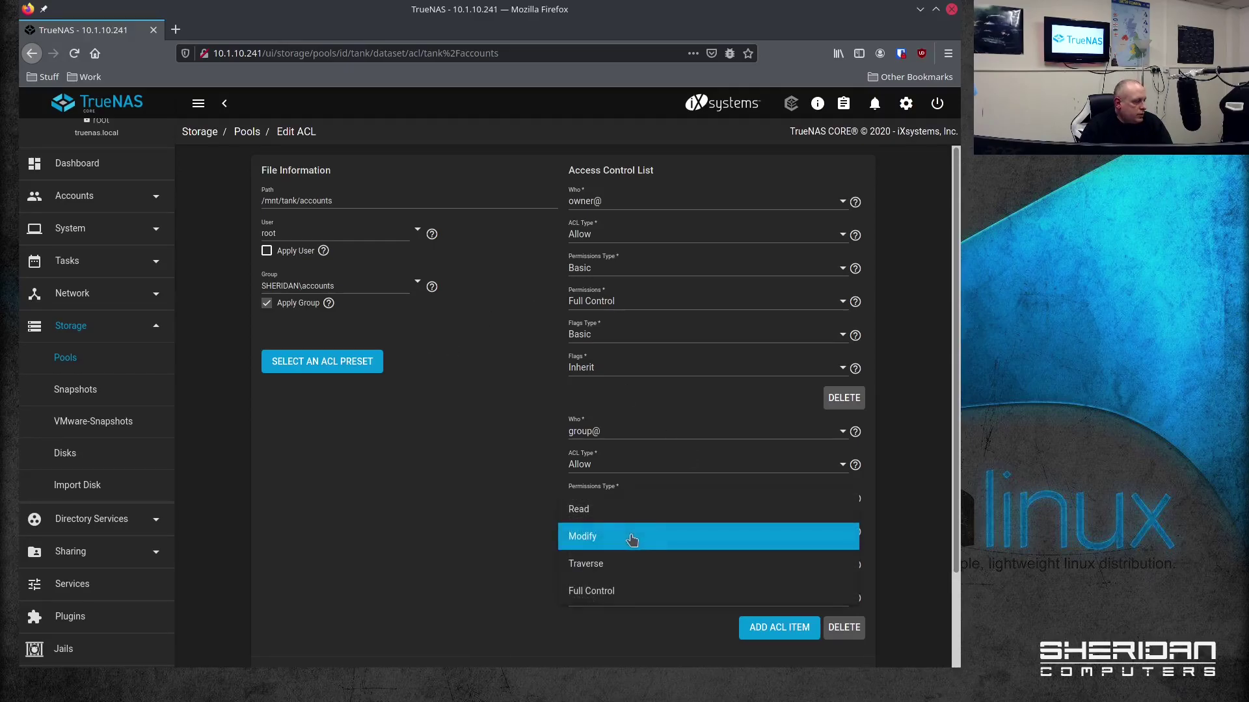
left_click(623, 591)
scroll(343, 482, "down", 2)
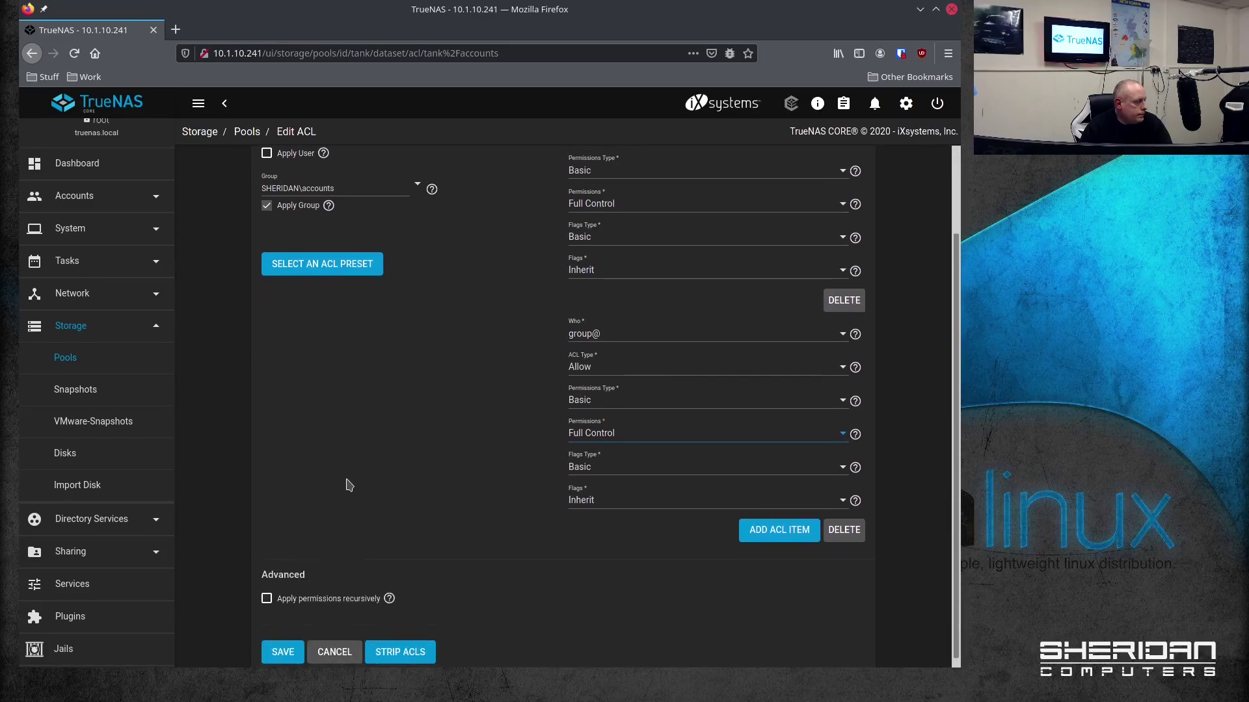
scroll(350, 527, "down", 1)
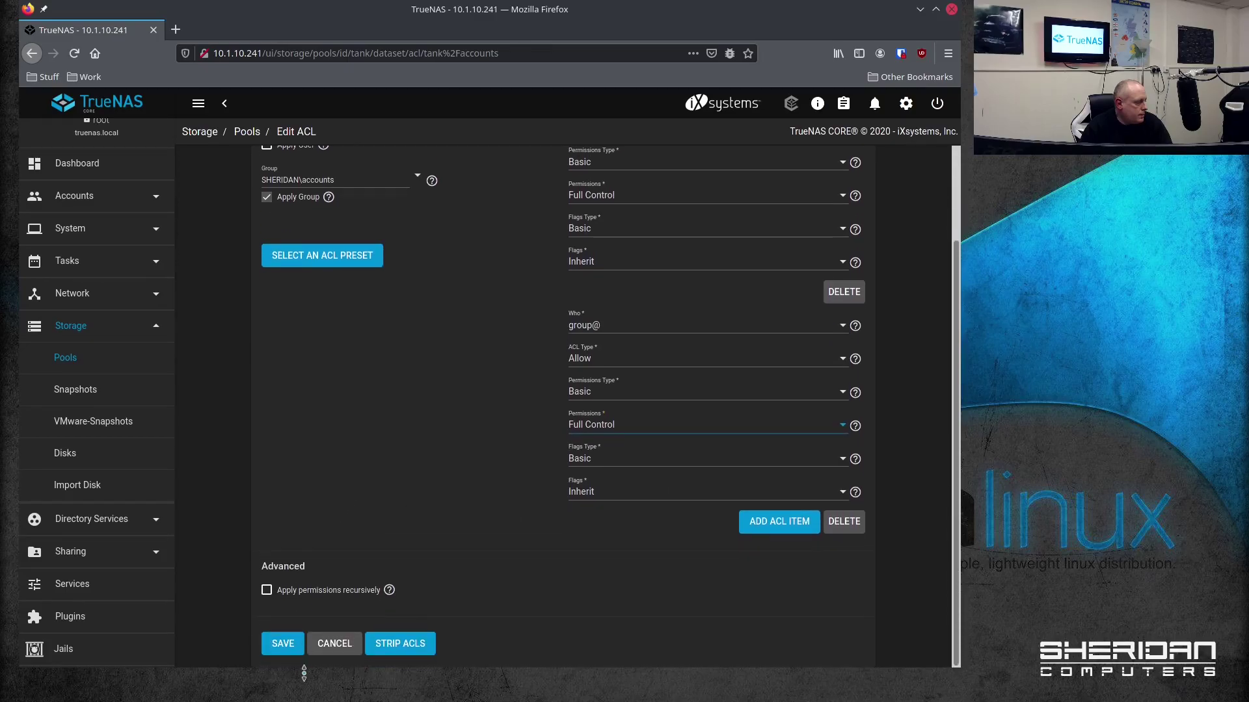
left_click(290, 647)
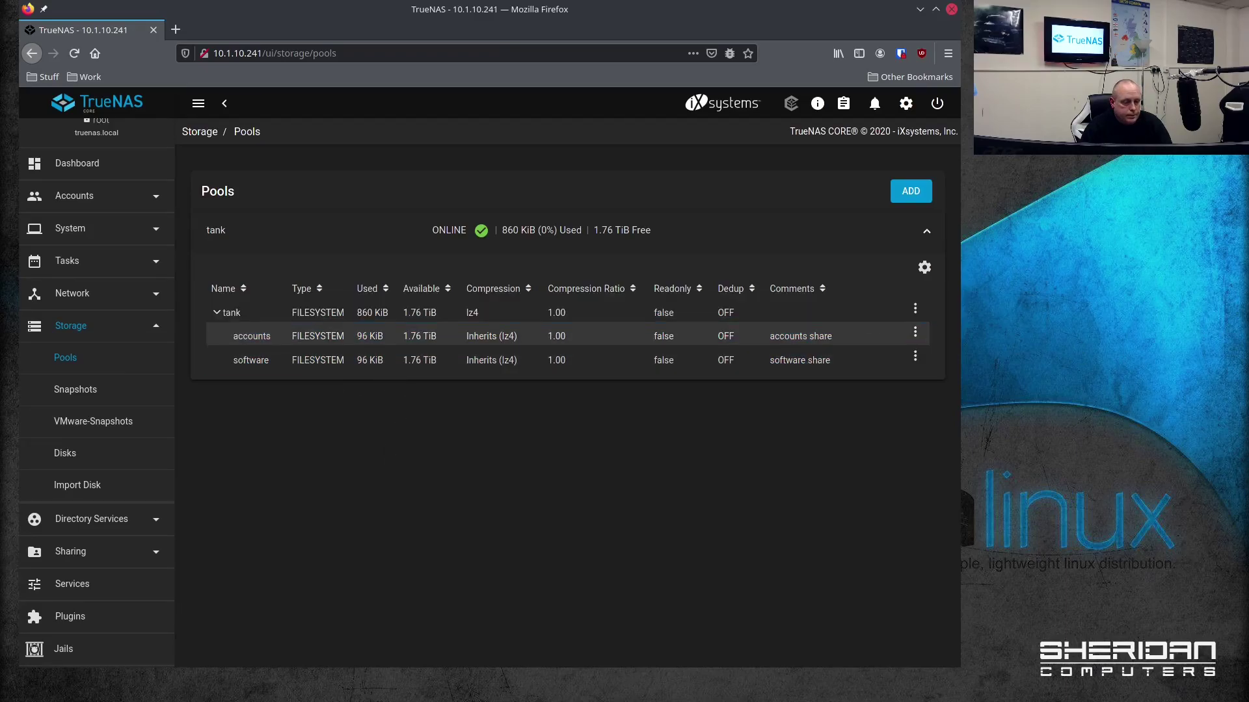
- On the Windows desktop, open the accounts share and go back to the 10.1.10.241 share list
key("alt+Tab")
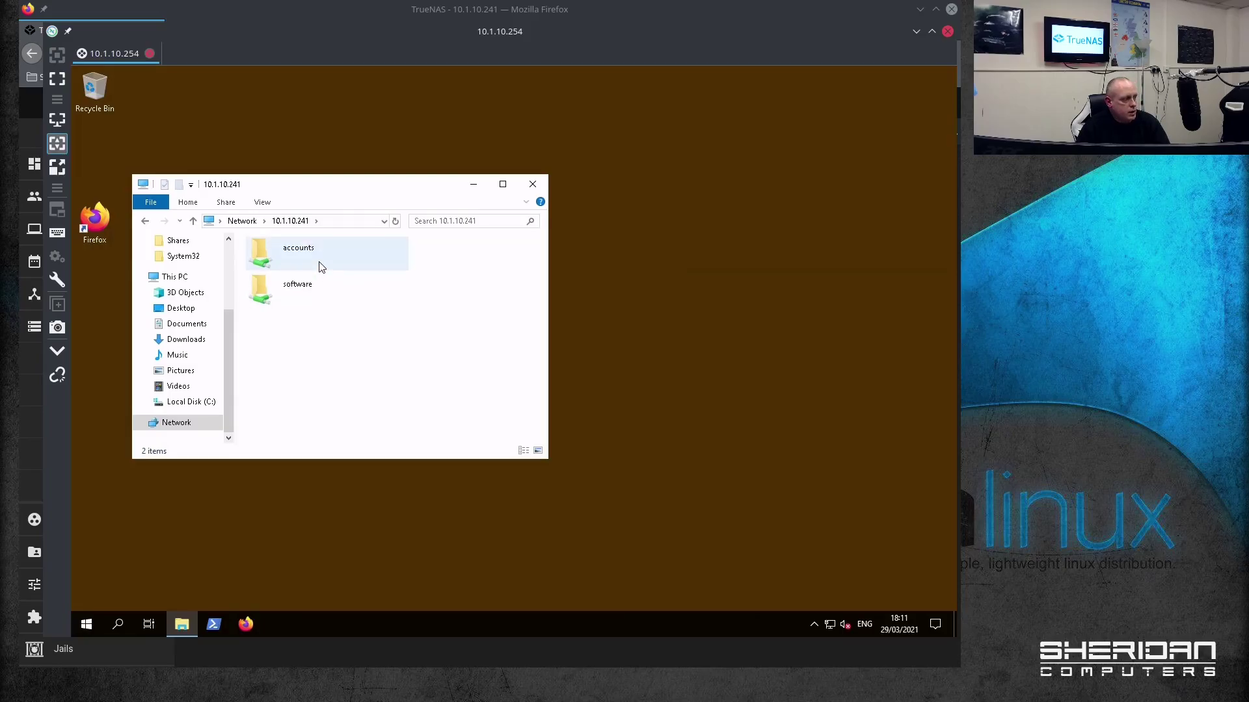
double_click(319, 266)
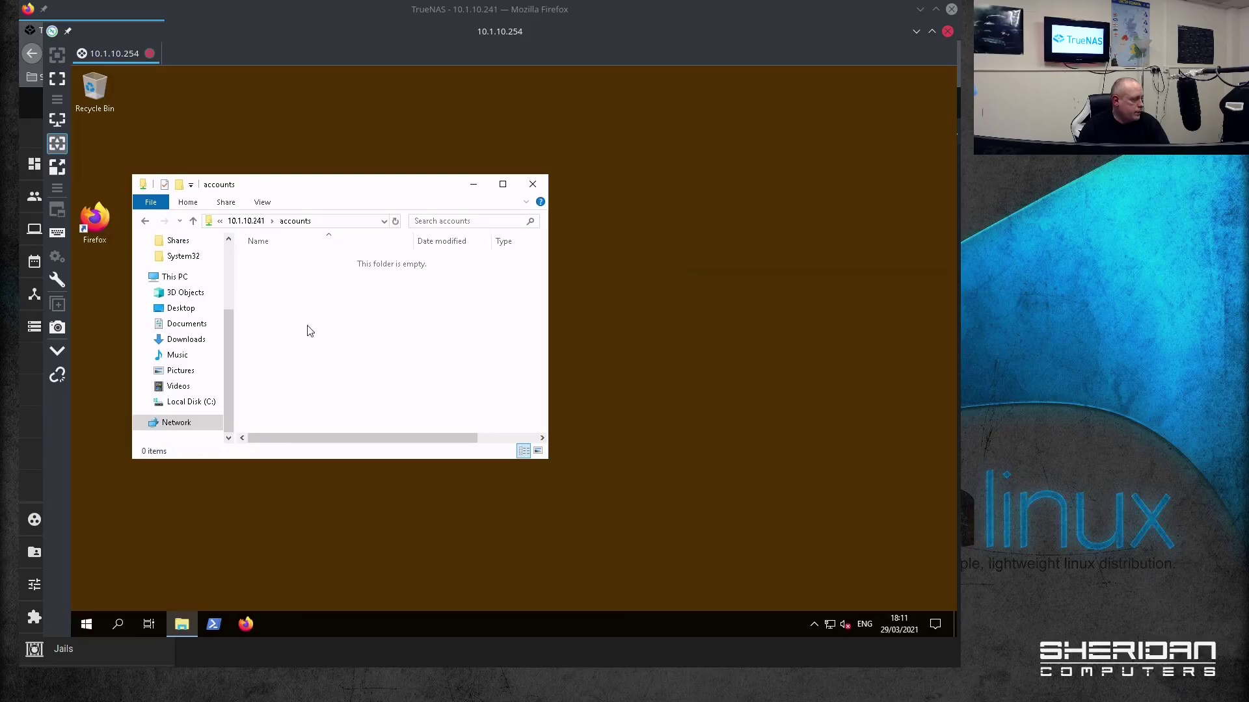
left_click(245, 220)
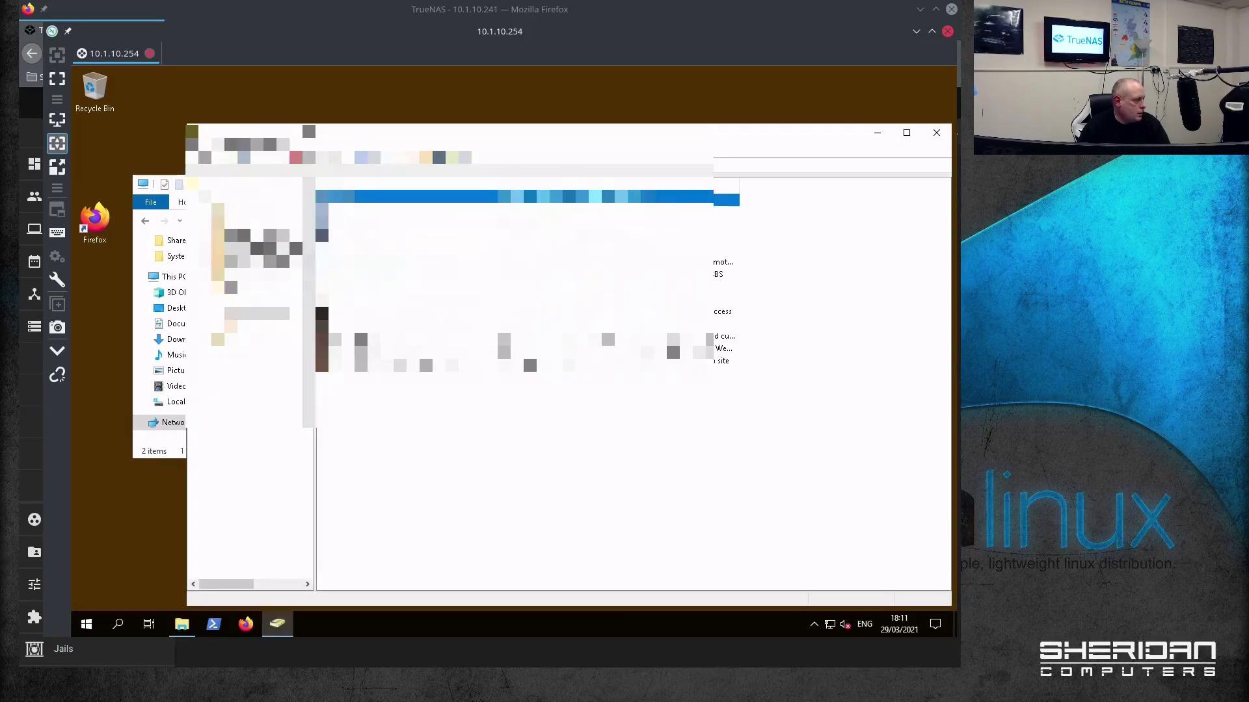
- Remove the second member from the group's Members list and apply the change
key("Return")
left_click(504, 250)
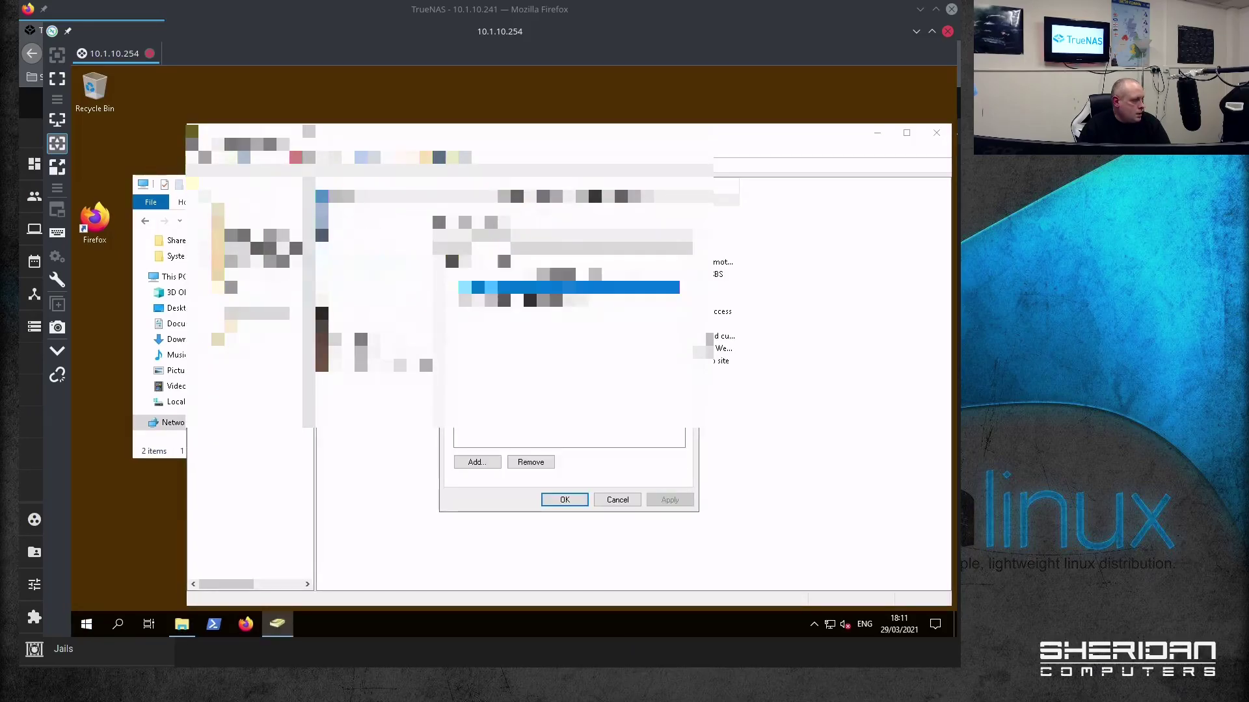
left_click(504, 300)
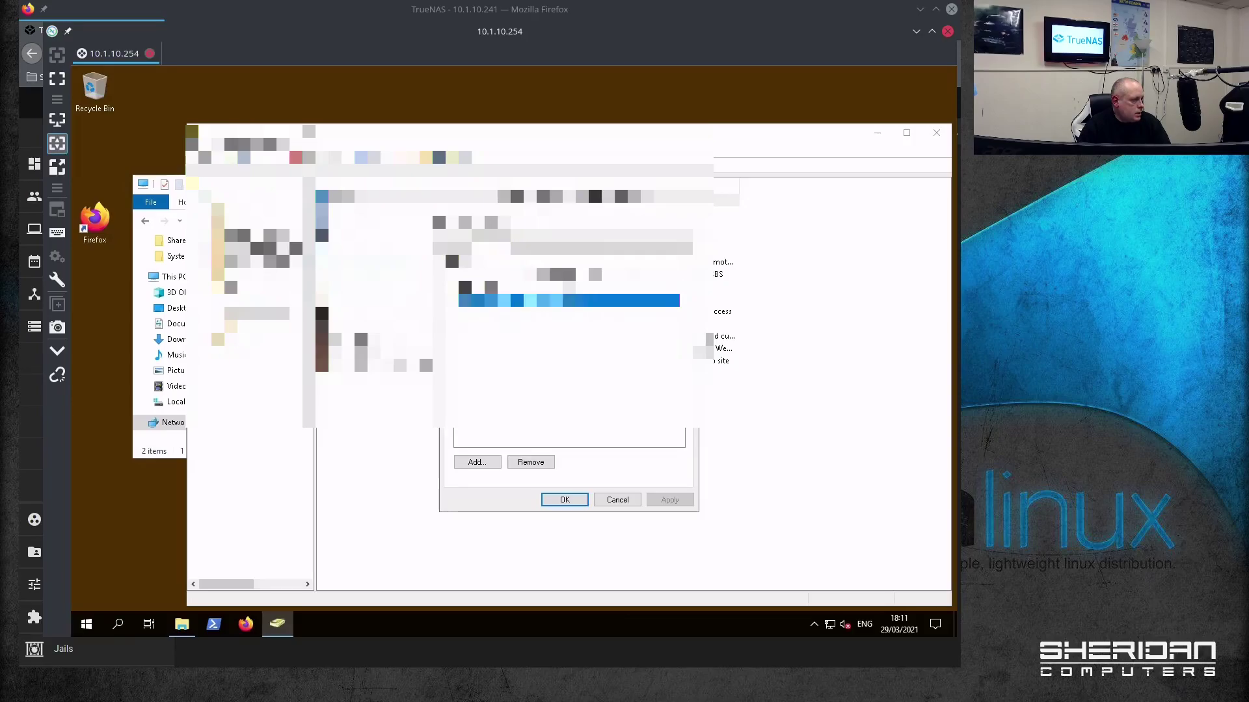
left_click(530, 461)
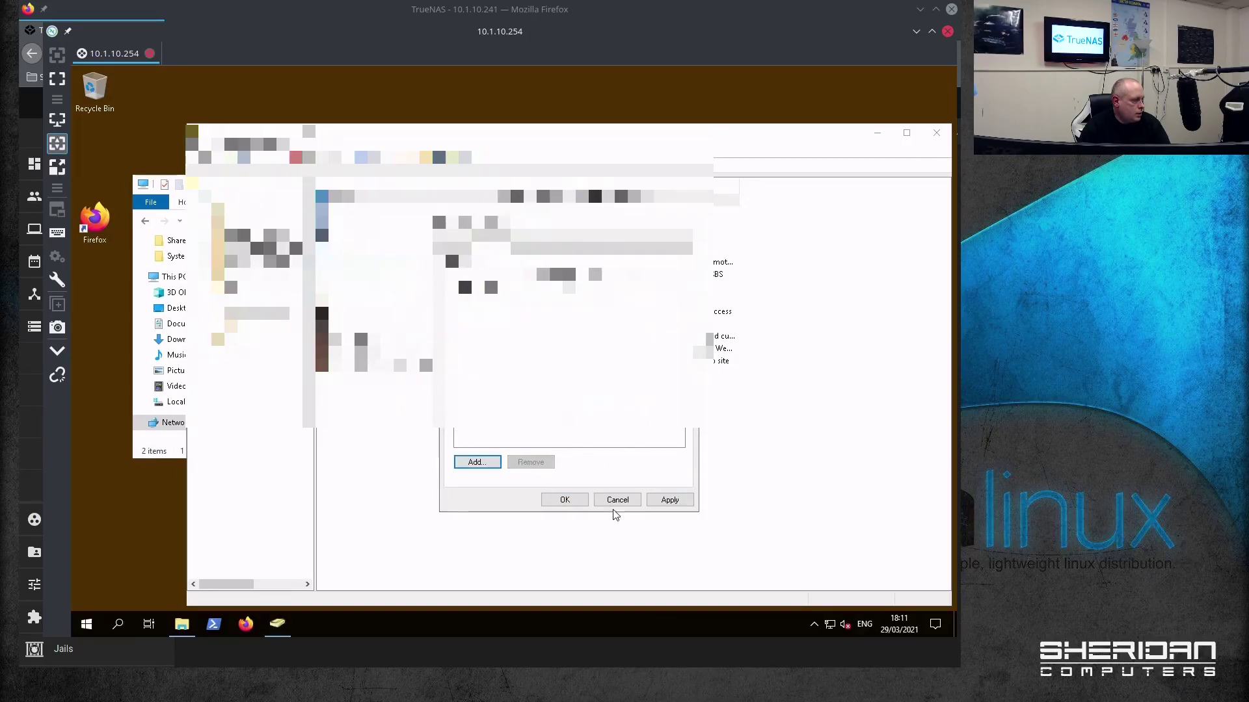
left_click(670, 500)
left_click(564, 500)
left_click(944, 136)
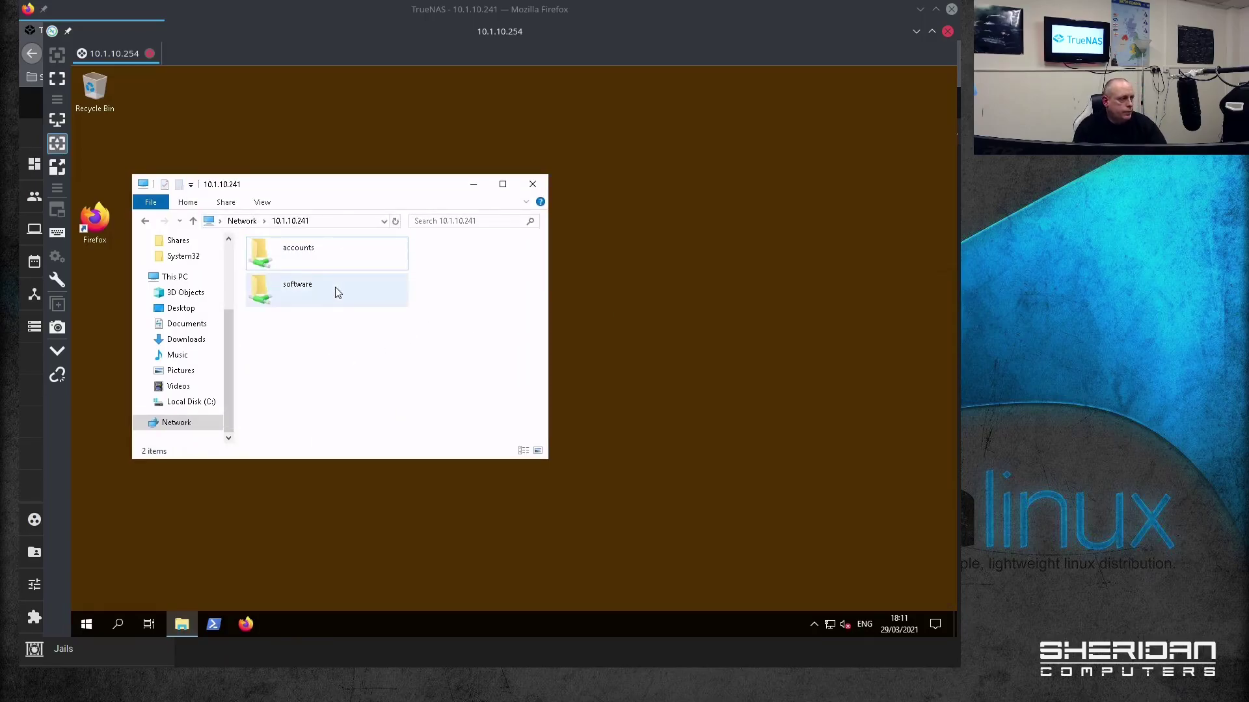
- Reopen the accounts share to test access, then switch back to TrueNAS
double_click(331, 259)
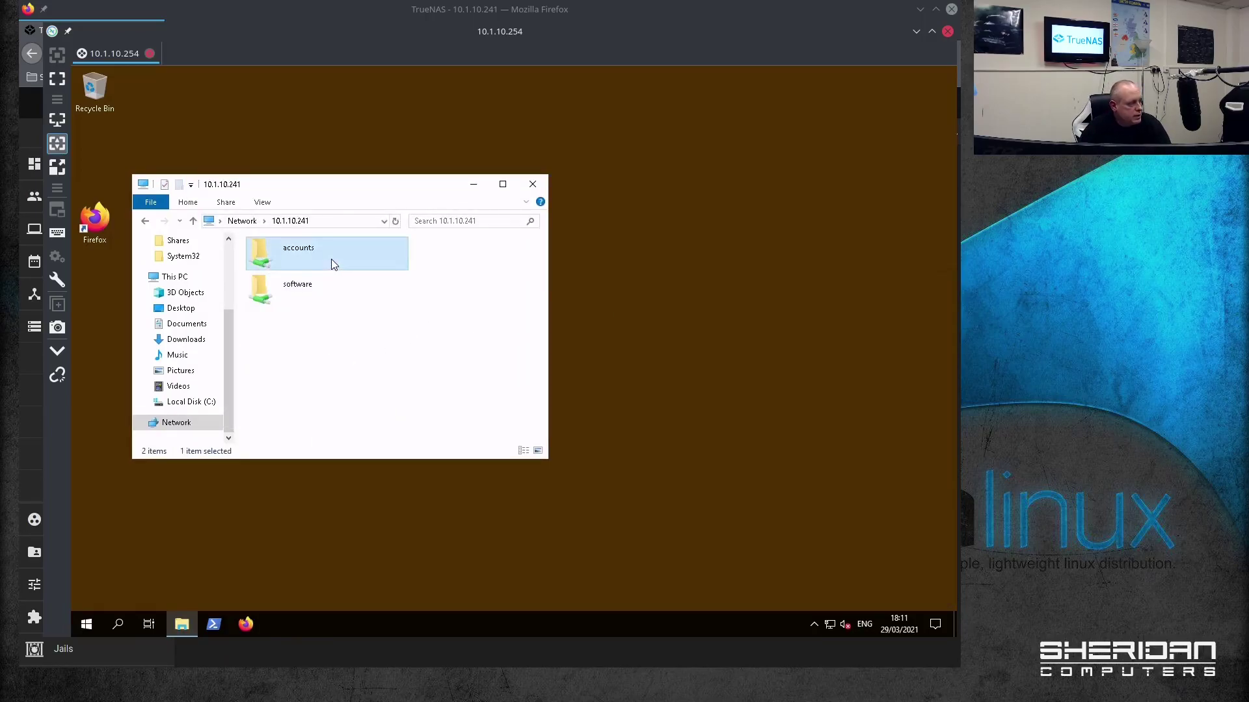
left_click(250, 221)
key("alt+Tab")
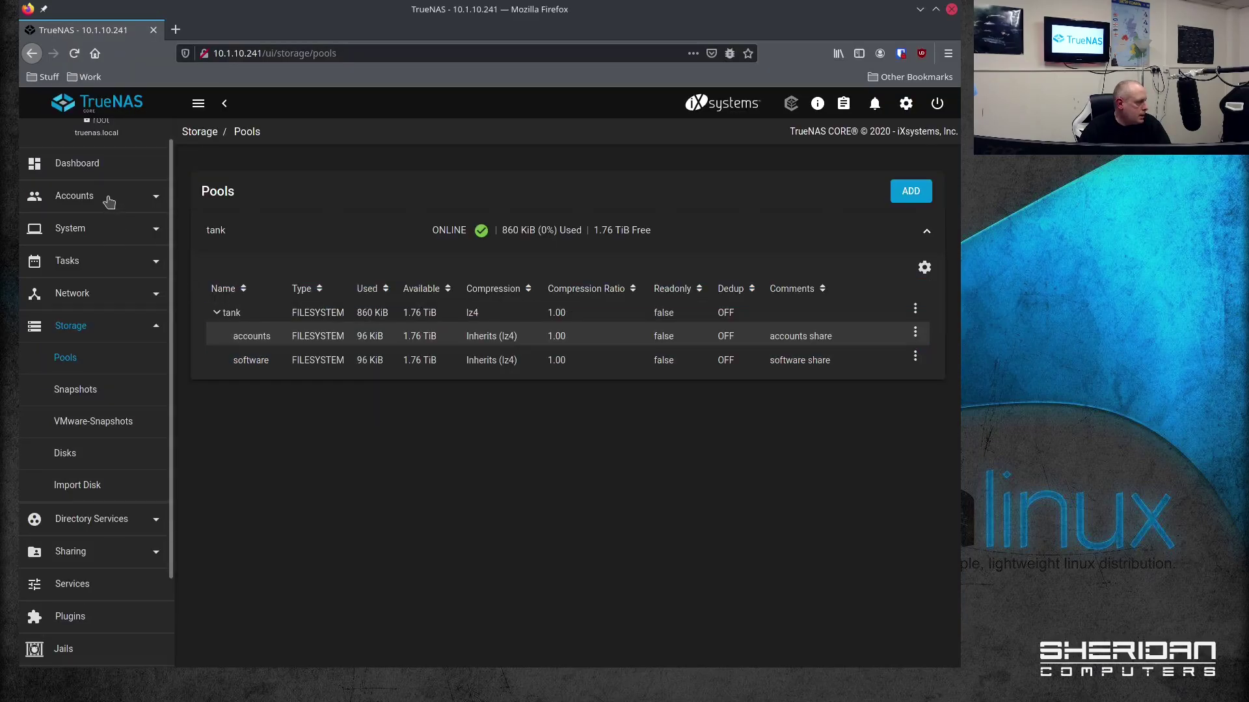
- Rebuild the directory service cache from the Active Directory settings
scroll(110, 403, "down", 2)
left_click(117, 438)
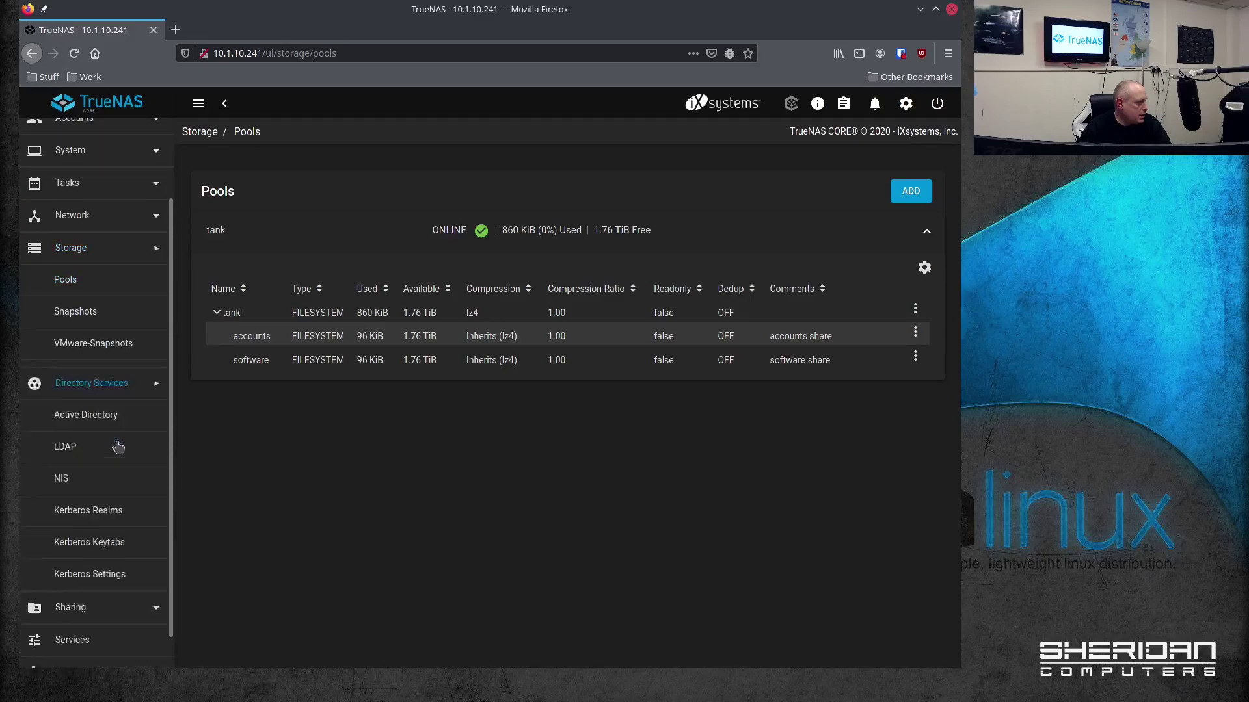
left_click(90, 314)
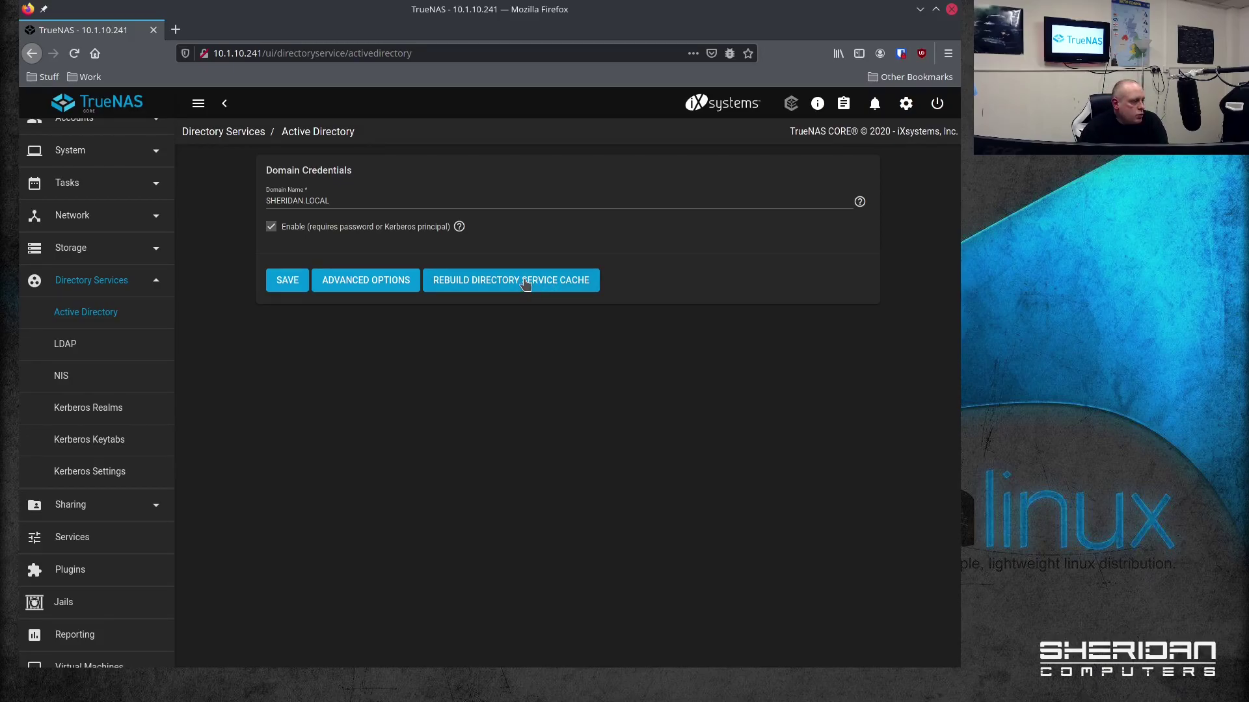
left_click(526, 284)
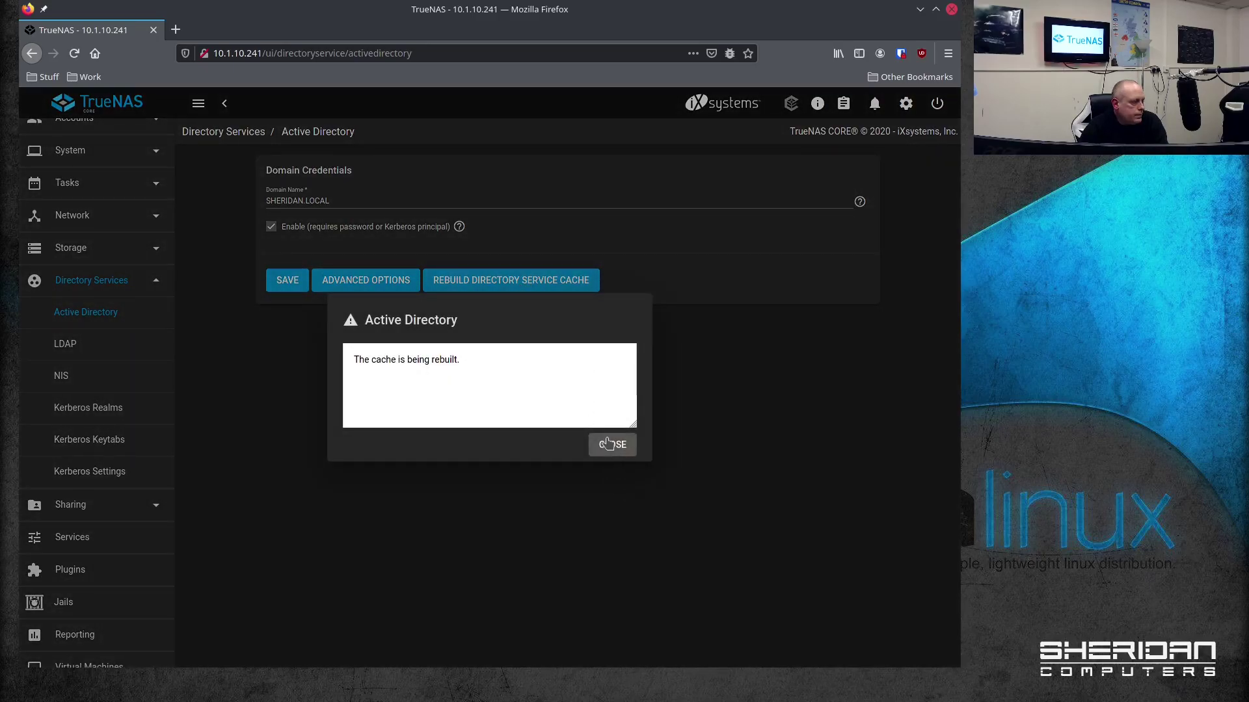
left_click(607, 443)
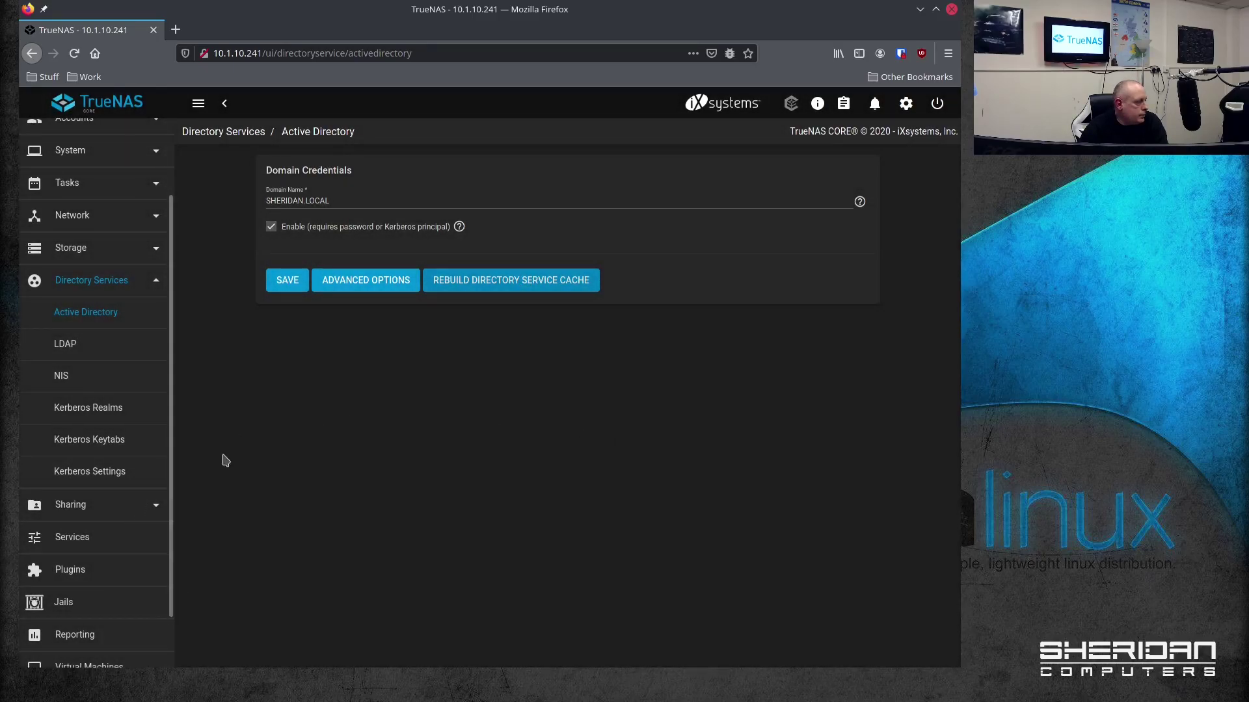
- Reopen the accounts share from Windows to retest access, then return to TrueNAS
key("alt+Tab")
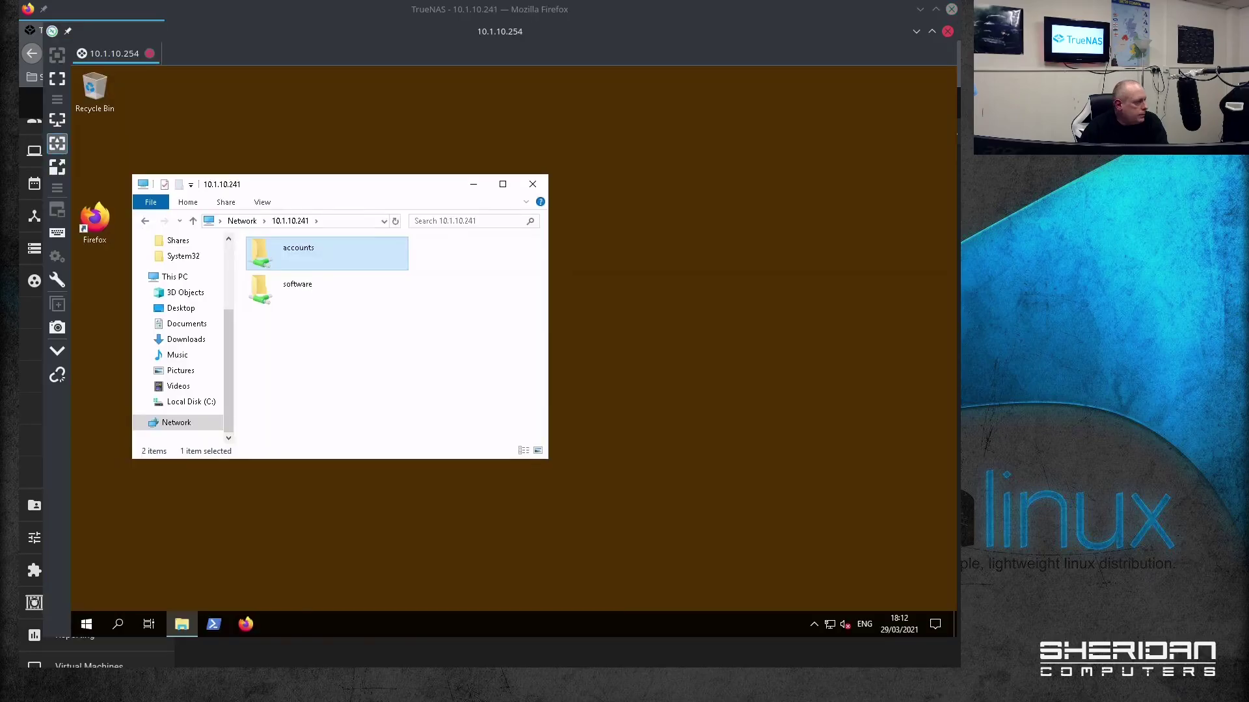
double_click(350, 263)
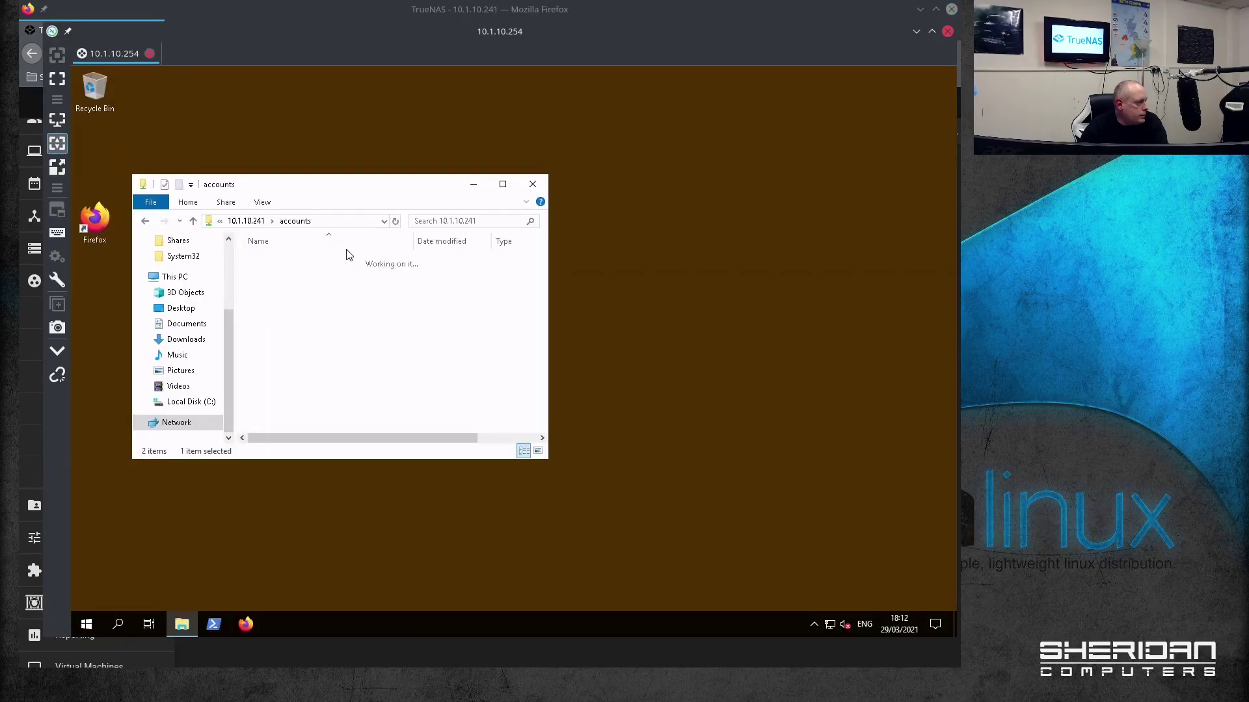
left_click(247, 221)
key("alt+Tab")
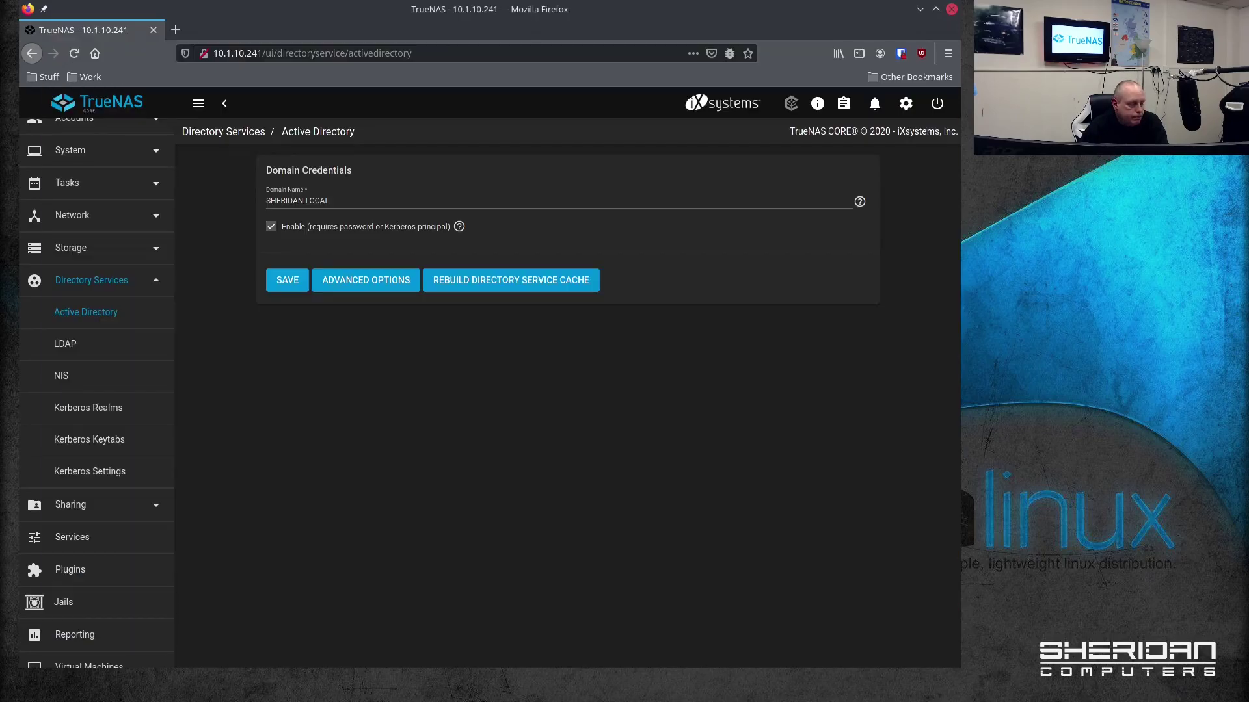
scroll(111, 440, "down", 2)
- Cycle the SMB service by toggling it off in Services and confirming STOP in the alert
left_click(102, 461)
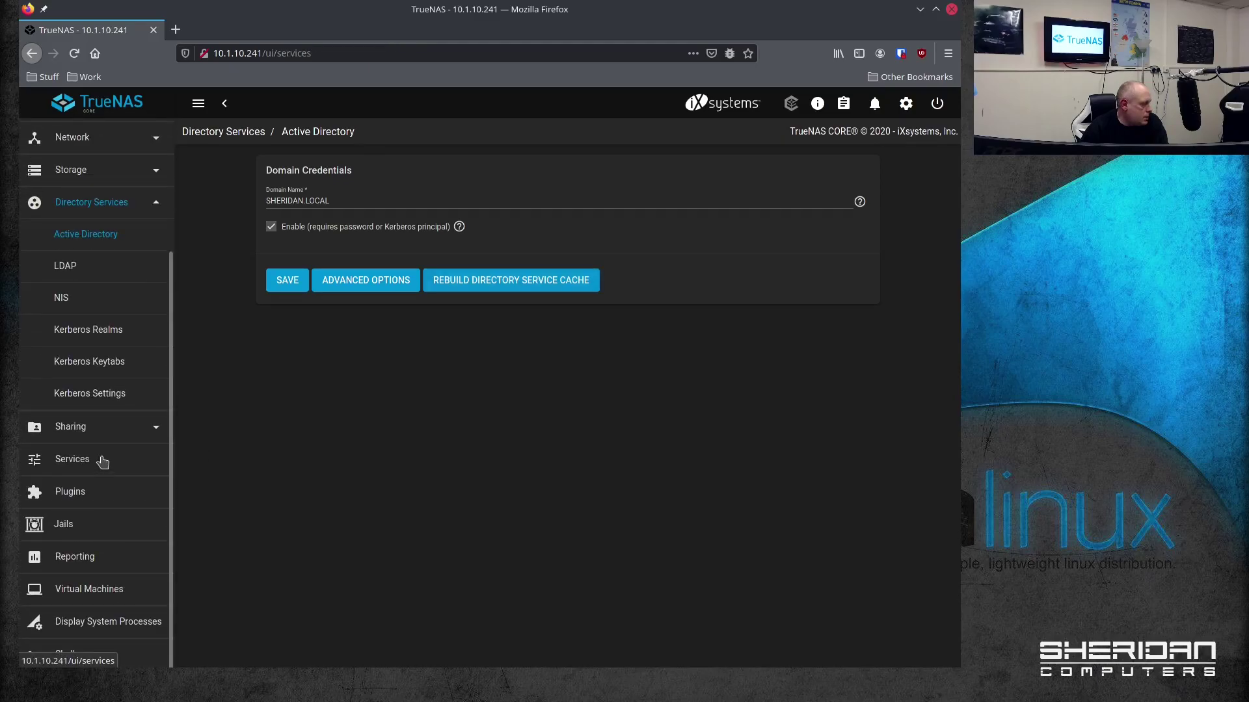
scroll(384, 504, "down", 3)
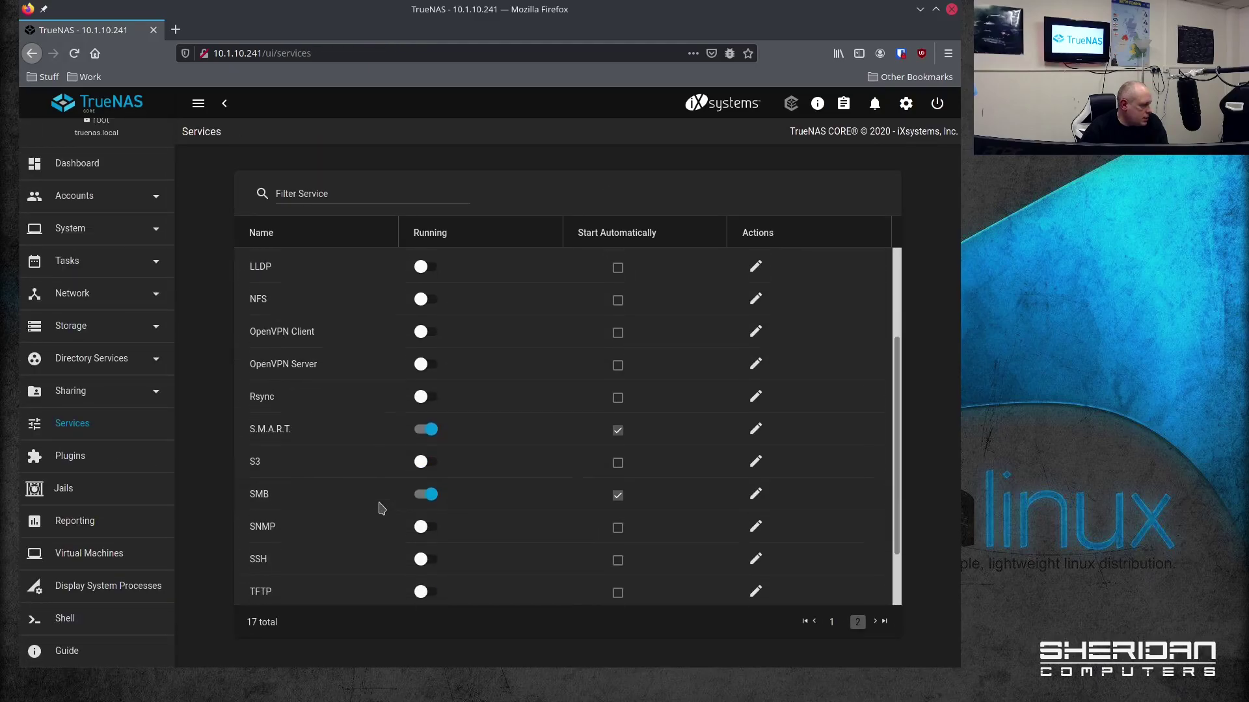
left_click(430, 424)
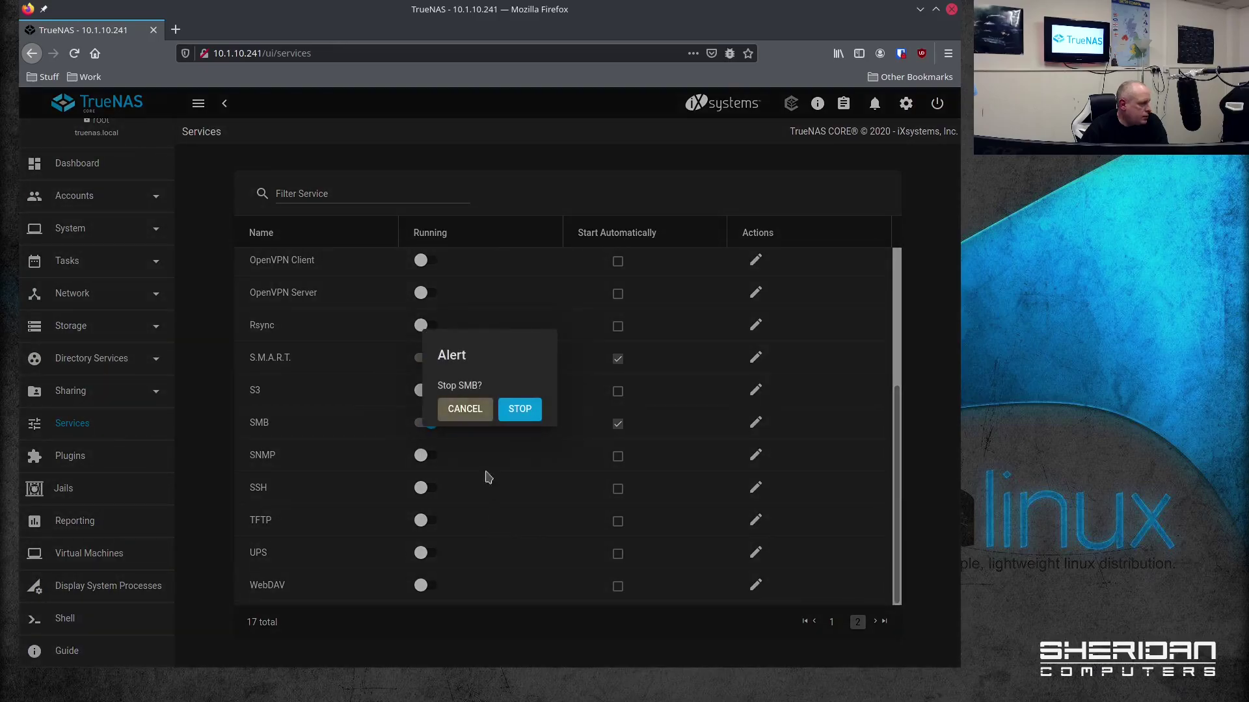
left_click(520, 410)
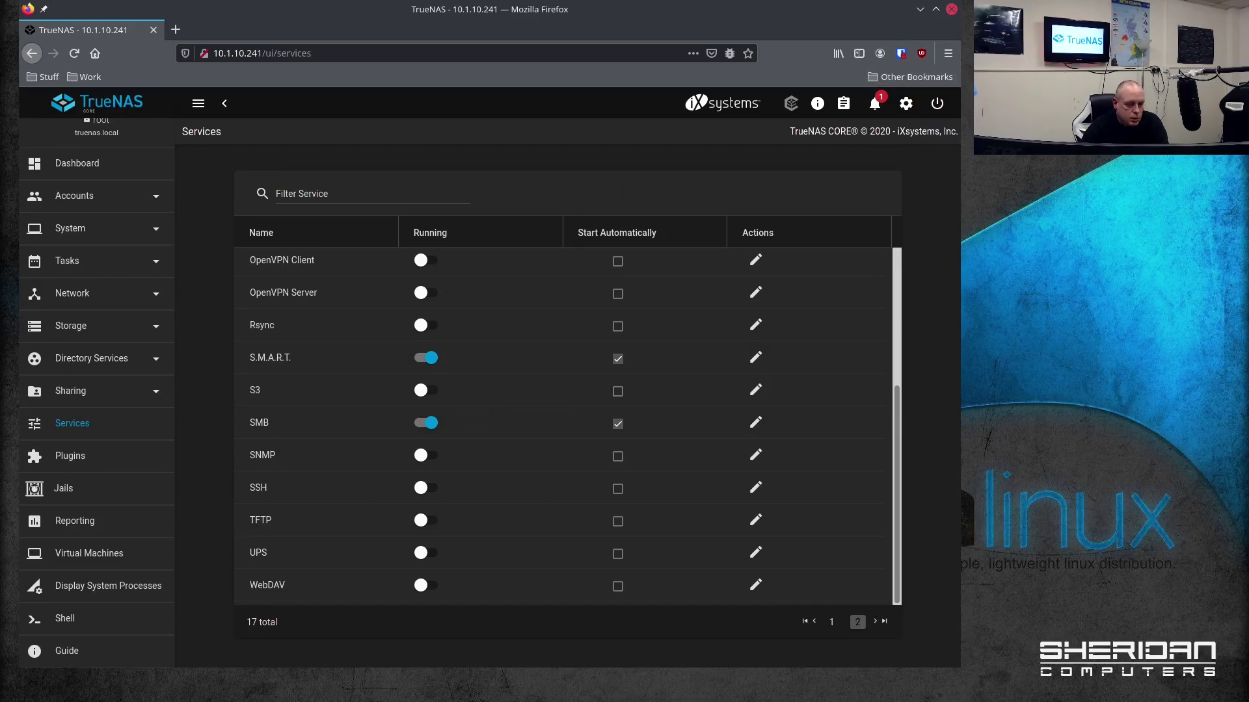
- Confirm the accounts share now gives an access-denied error, then minimize the Remote Desktop window
key("alt+Tab")
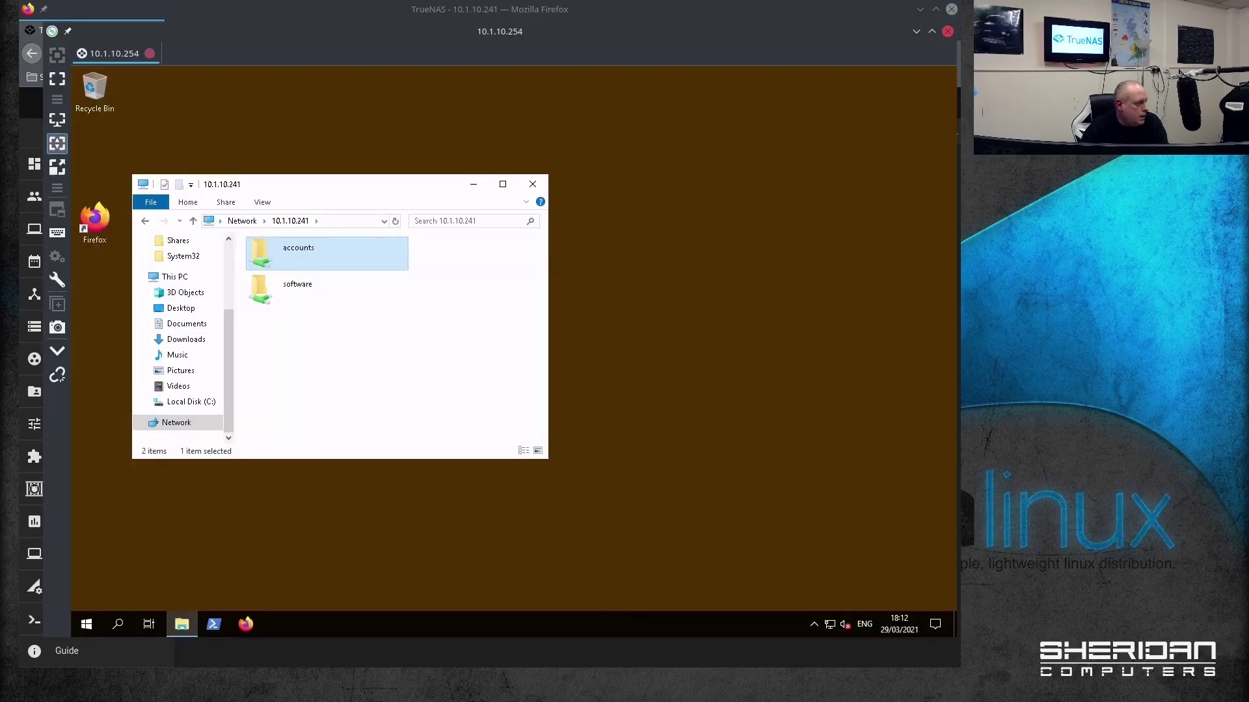
double_click(324, 262)
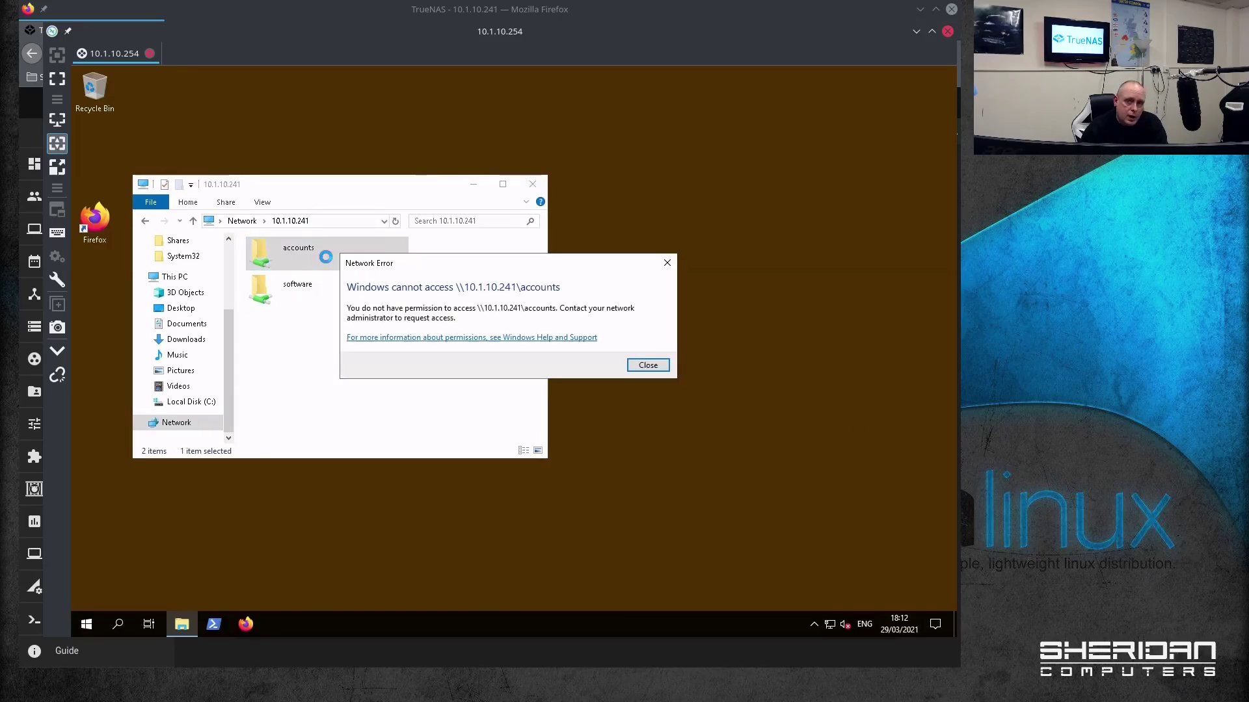
left_click(629, 366)
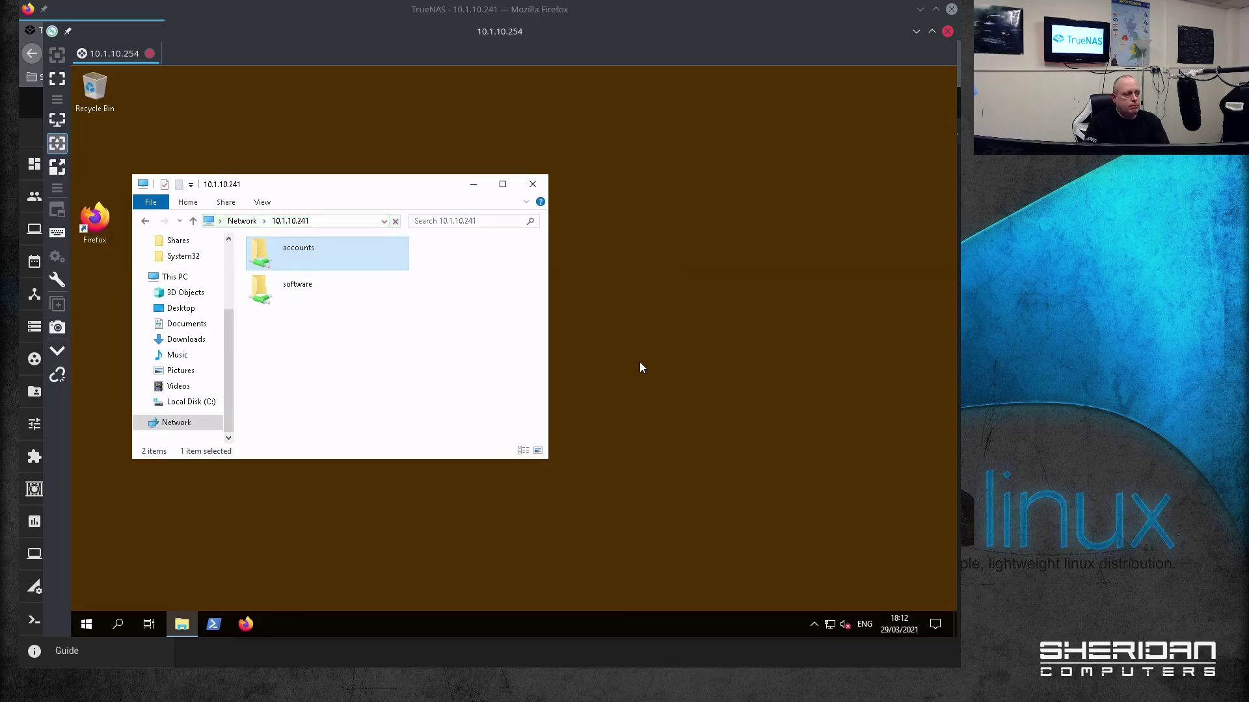
left_click(916, 31)
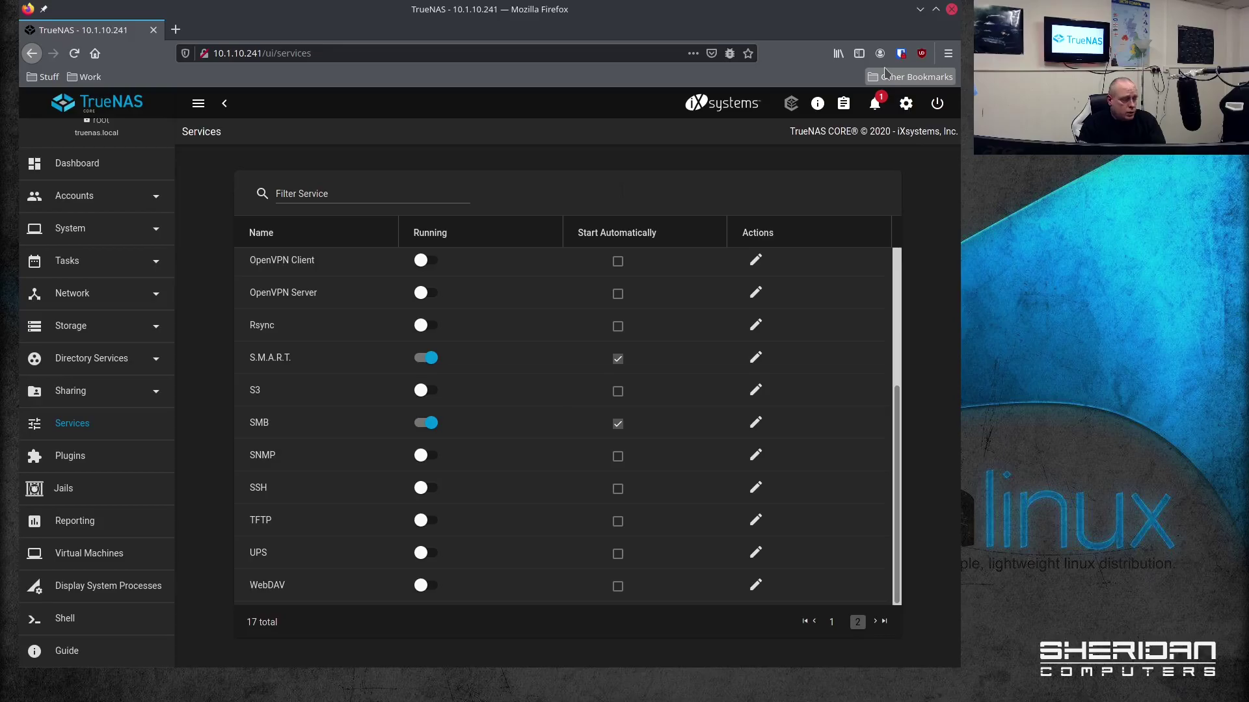